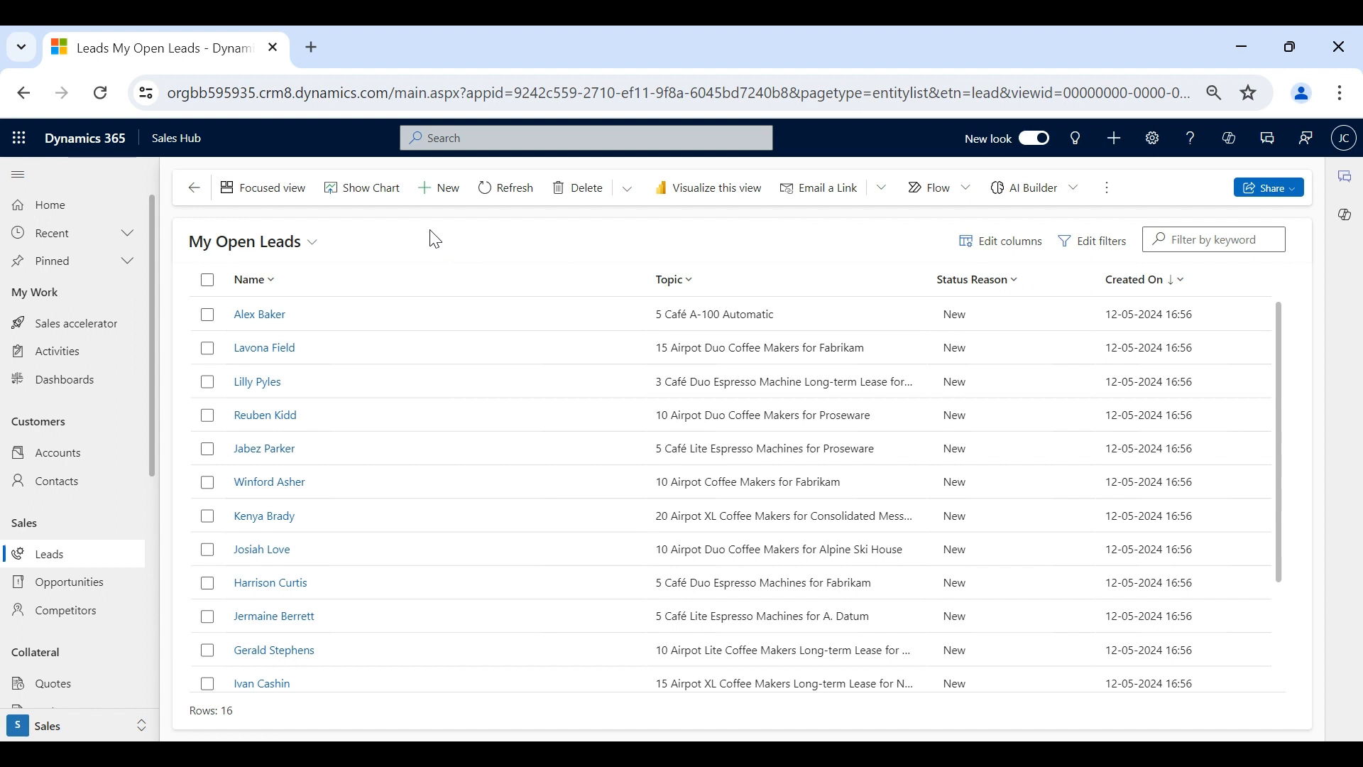
{"action": "scroll", "coordinate": [465, 466], "scroll_direction": "down", "scroll_amount": 2}
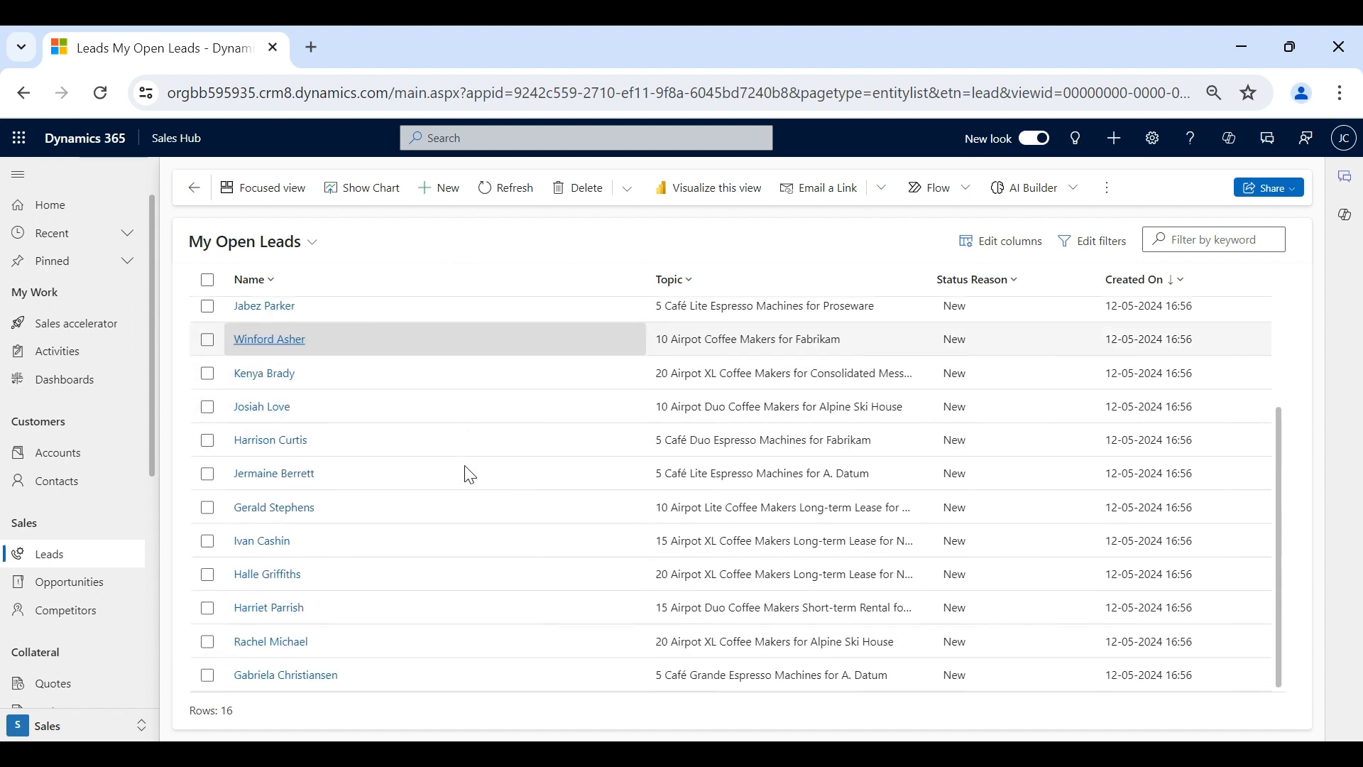
{"action": "scroll", "coordinate": [465, 467], "scroll_direction": "up", "scroll_amount": 2}
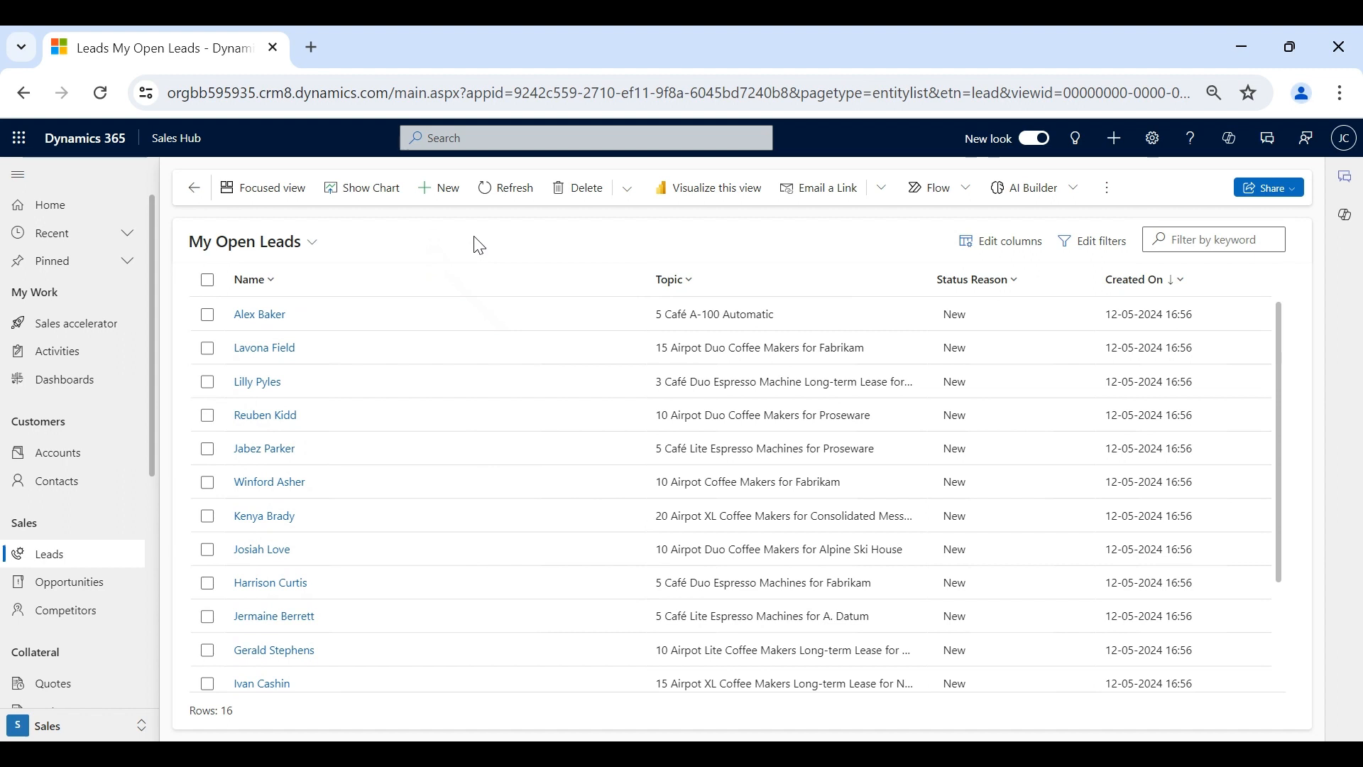
{"action": "left_click", "coordinate": [269, 314]}
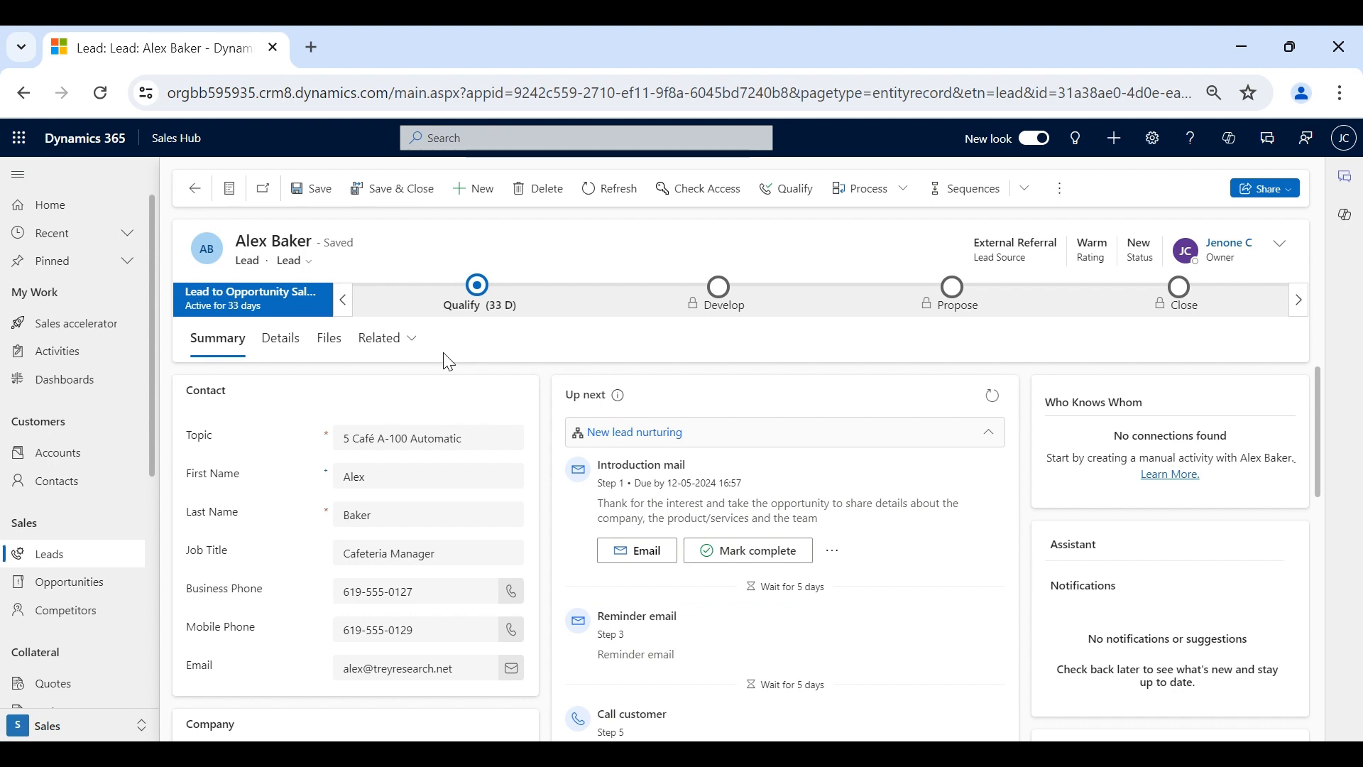
{"action": "scroll", "coordinate": [600, 508], "scroll_direction": "down", "scroll_amount": 10}
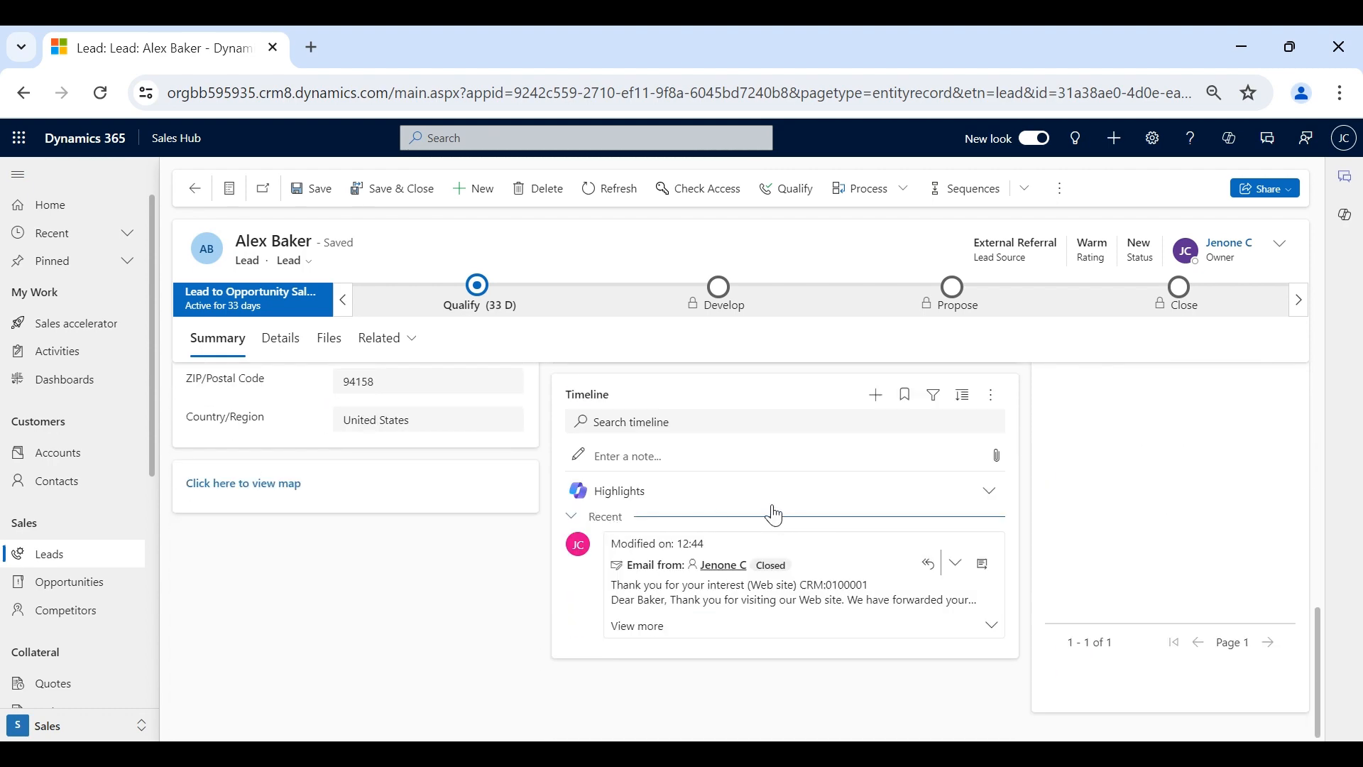
{"action": "scroll", "coordinate": [771, 514], "scroll_direction": "up", "scroll_amount": 3}
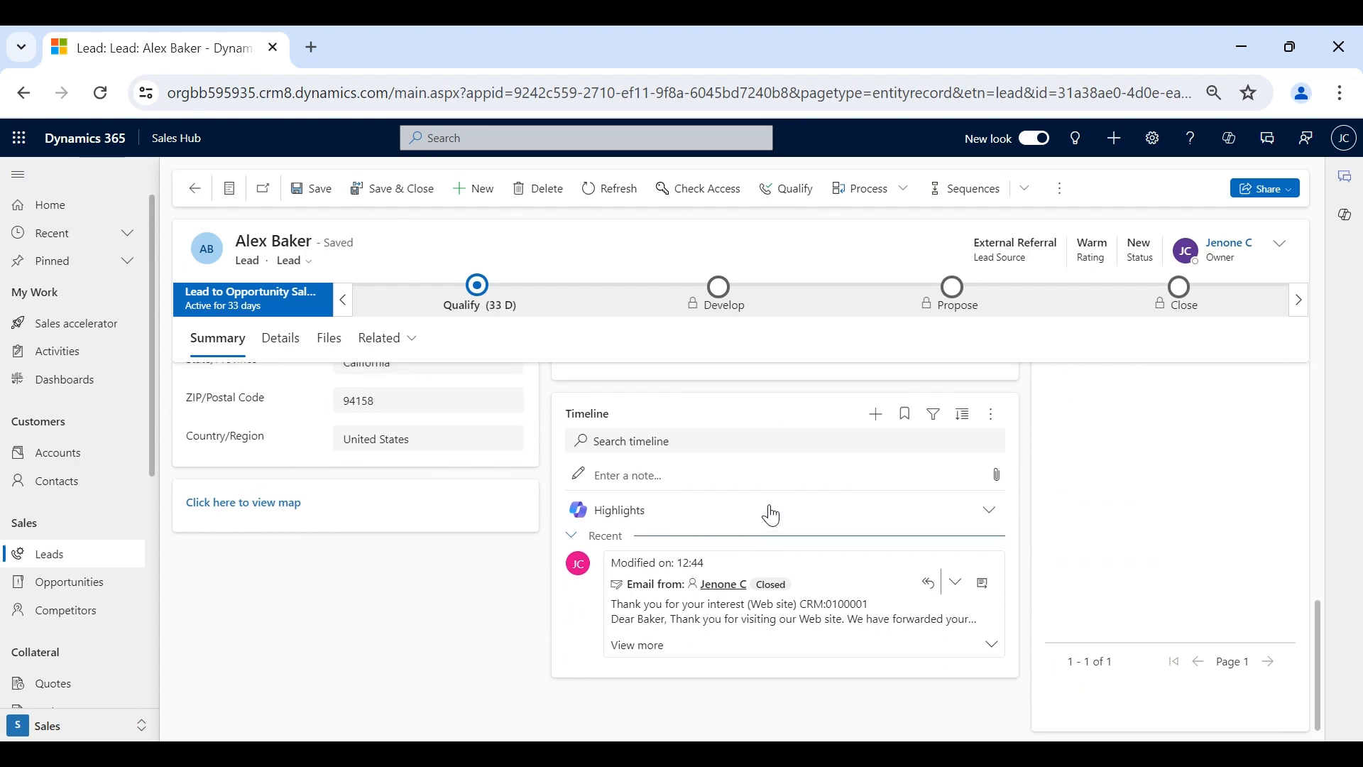
{"action": "scroll", "coordinate": [771, 514], "scroll_direction": "up", "scroll_amount": 5}
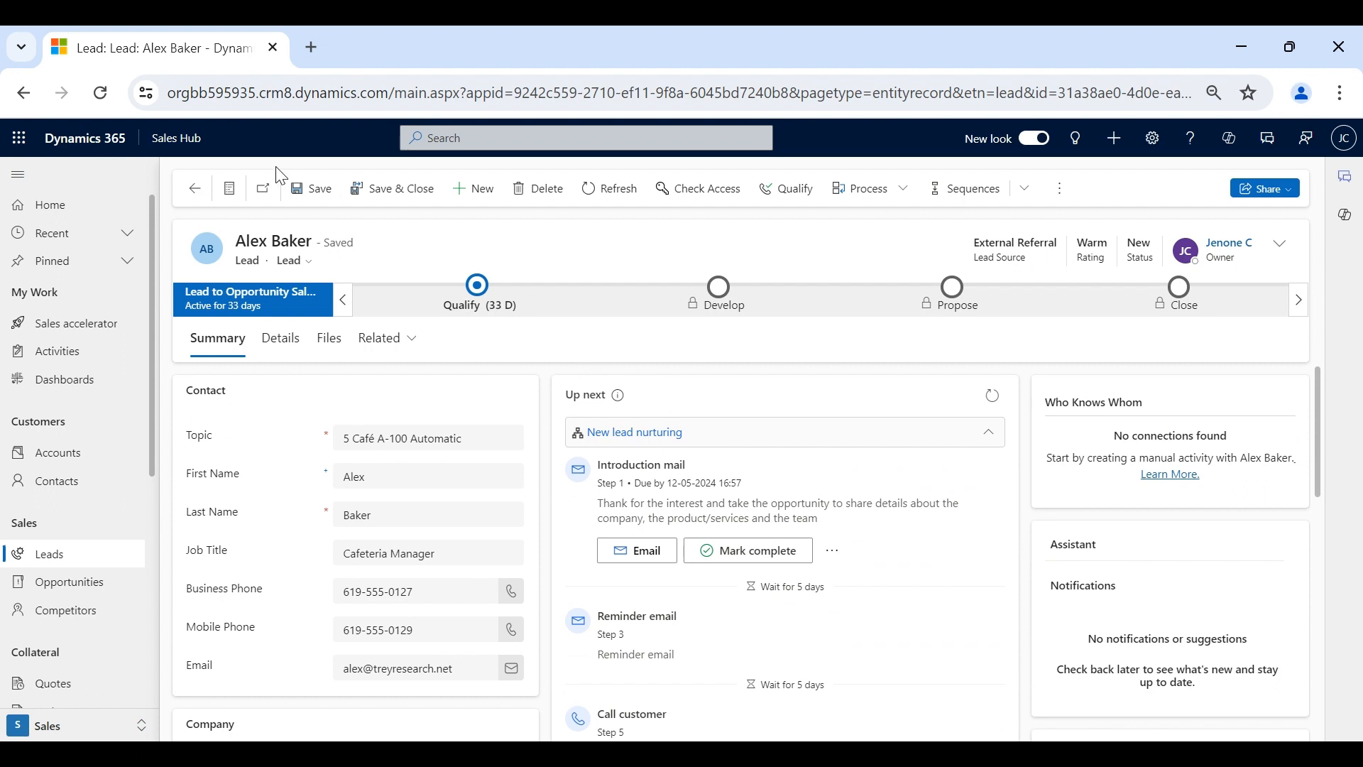
{"action": "left_click", "coordinate": [91, 560]}
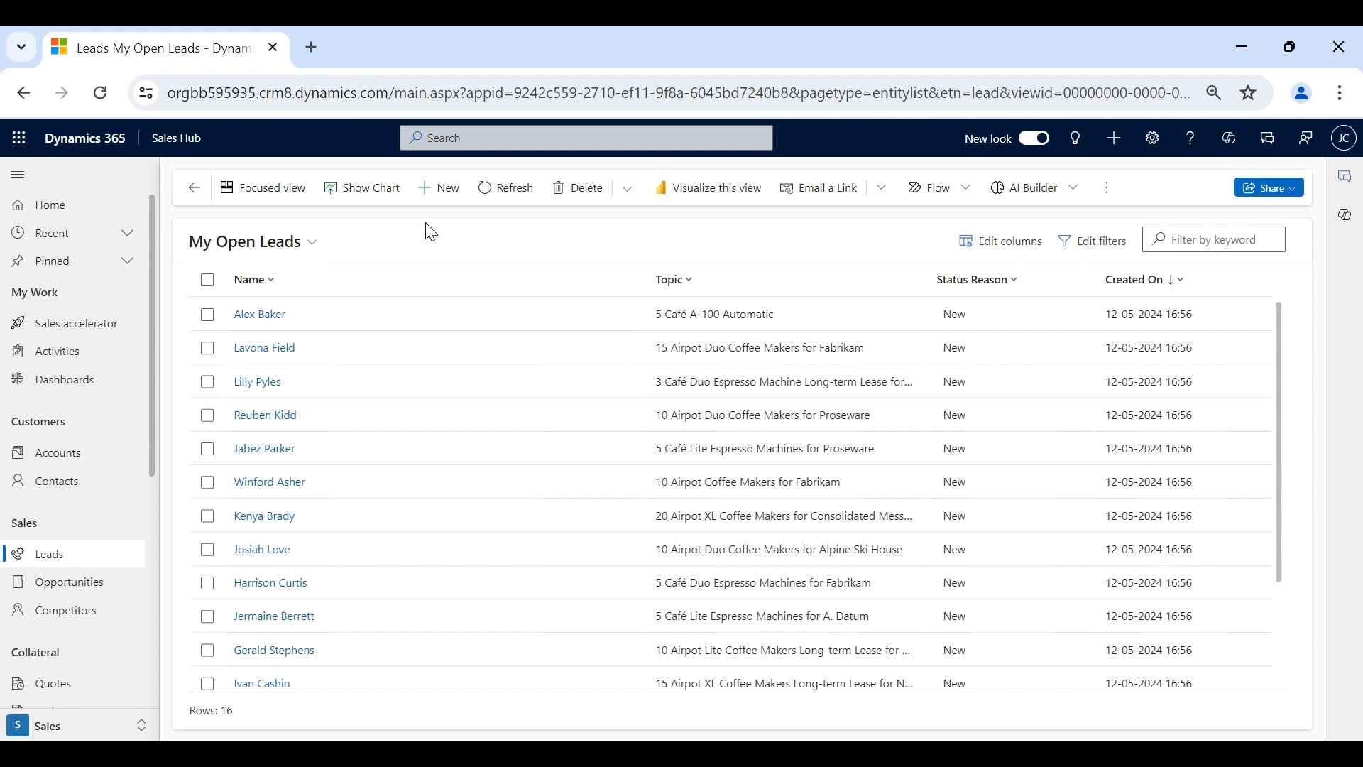
- Start a new lead with topic 'Looking for TV purchase' and the contact's first and last name
{"action": "left_click", "coordinate": [438, 187]}
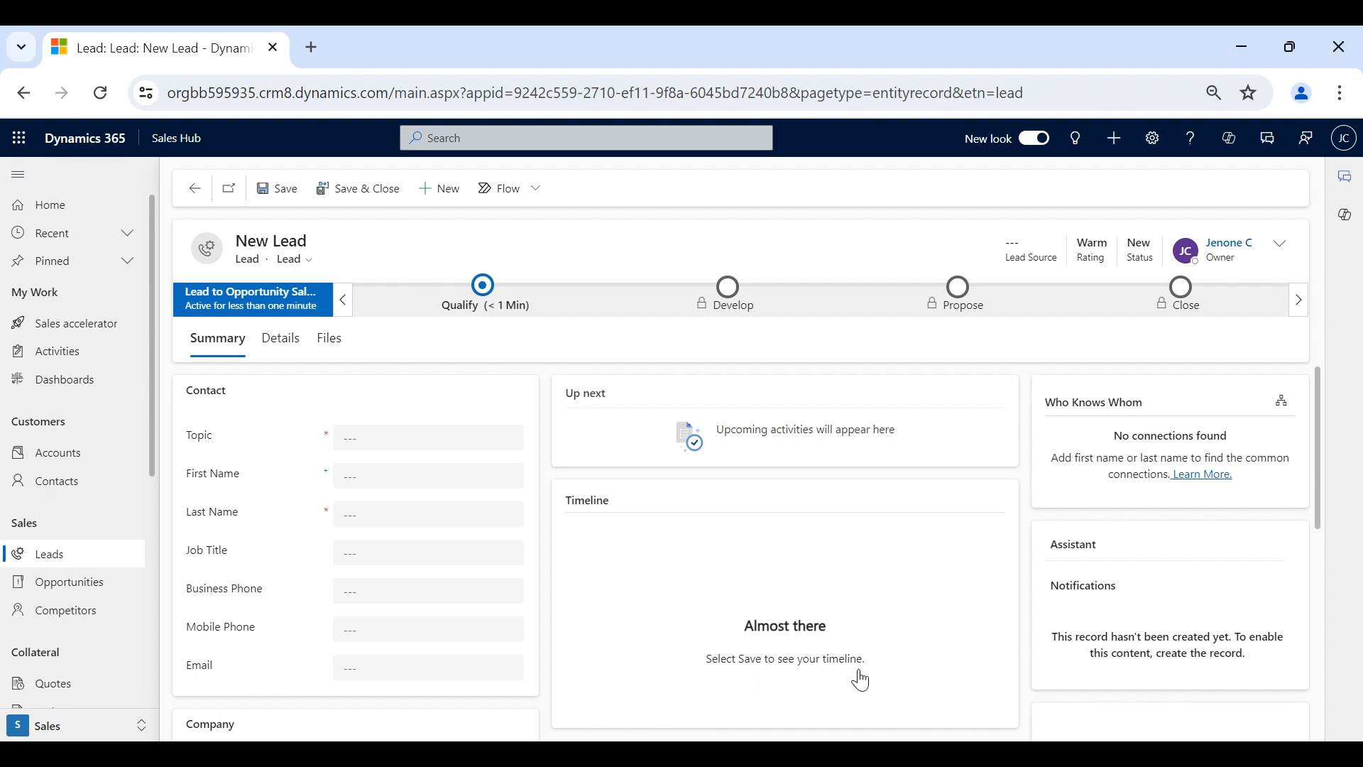
{"action": "left_click", "coordinate": [381, 434]}
{"action": "type", "text": "Looking for TV purchase"}
{"action": "key", "text": "Tab"}
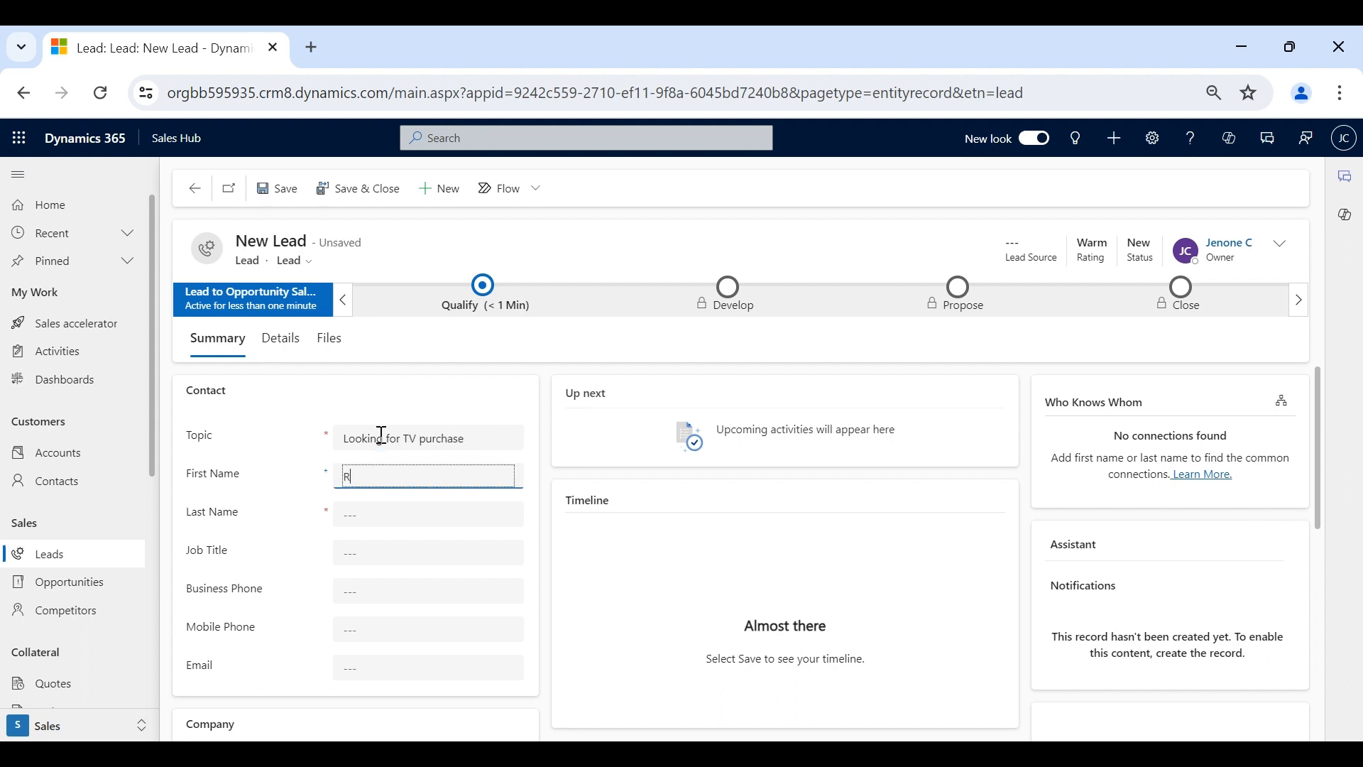
{"action": "double_click", "coordinate": [409, 478]}
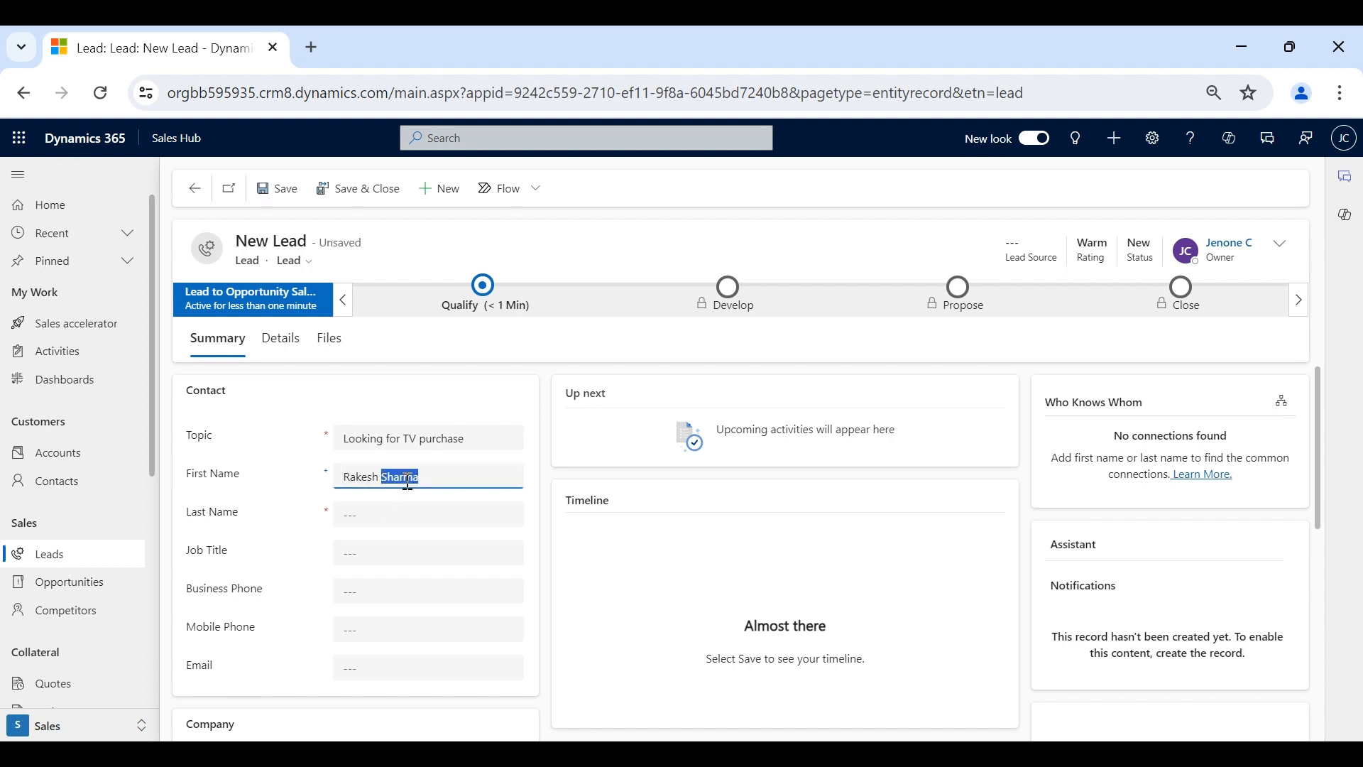
{"action": "key", "text": "BackSpace"}
{"action": "left_click", "coordinate": [396, 512]}
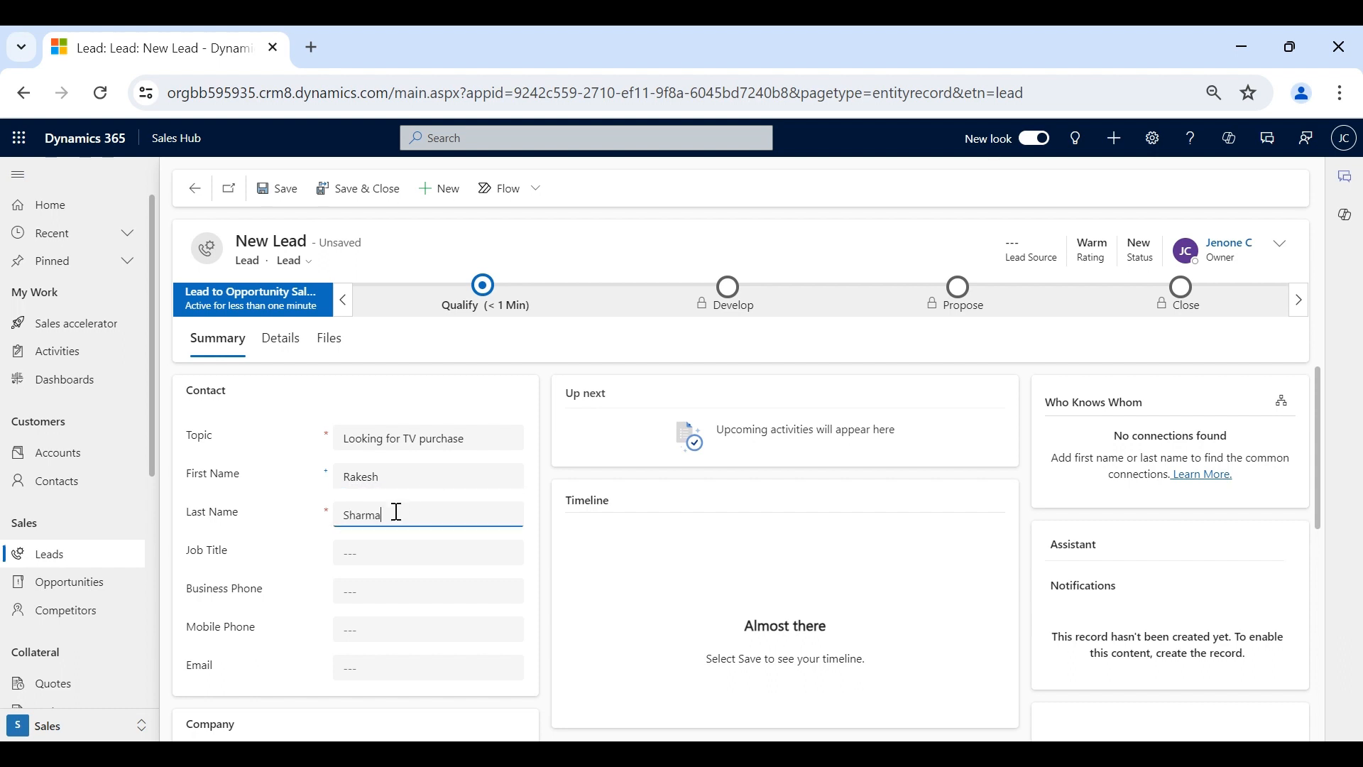
{"action": "left_click", "coordinate": [270, 503]}
- Enter company Reliance Industries and job title Manager, then save the lead
{"action": "scroll", "coordinate": [305, 522], "scroll_direction": "down", "scroll_amount": 3}
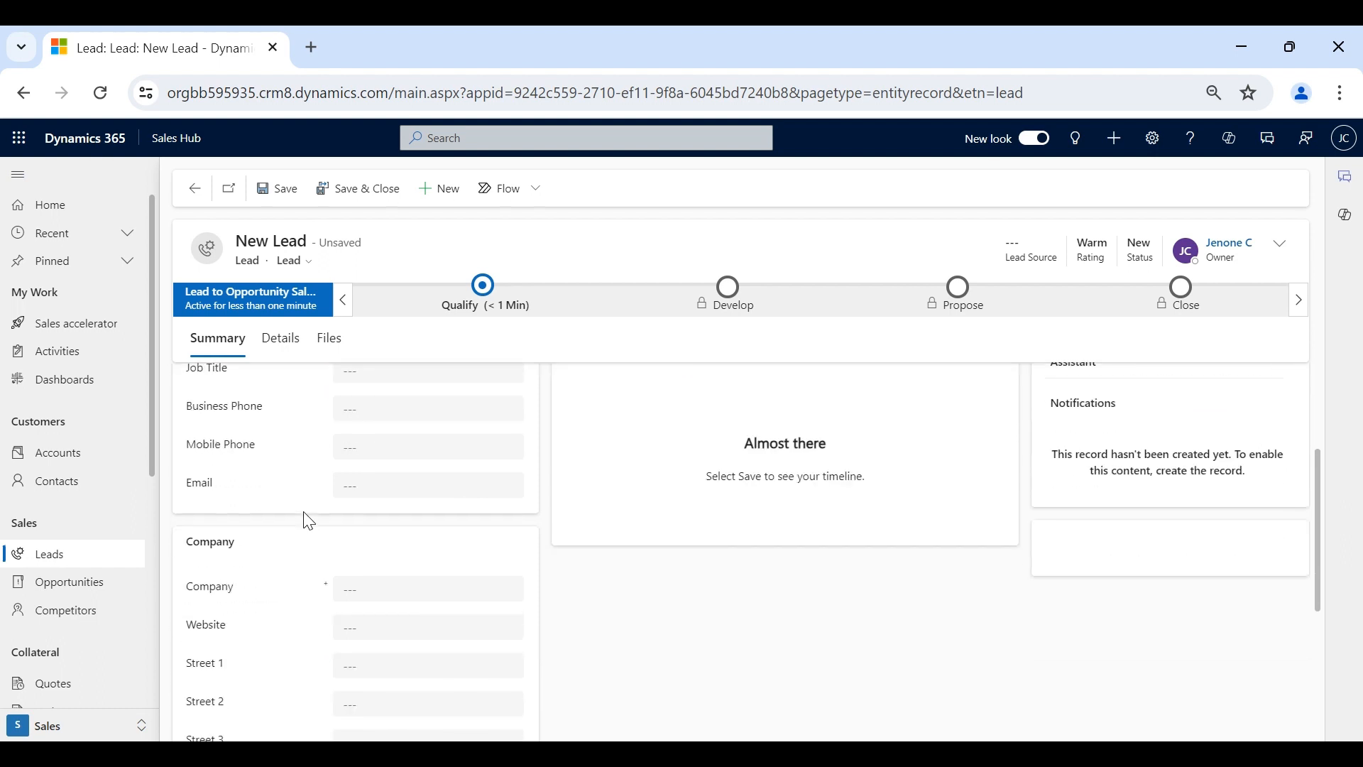
{"action": "left_click", "coordinate": [364, 575]}
{"action": "type", "text": "Reliance"}
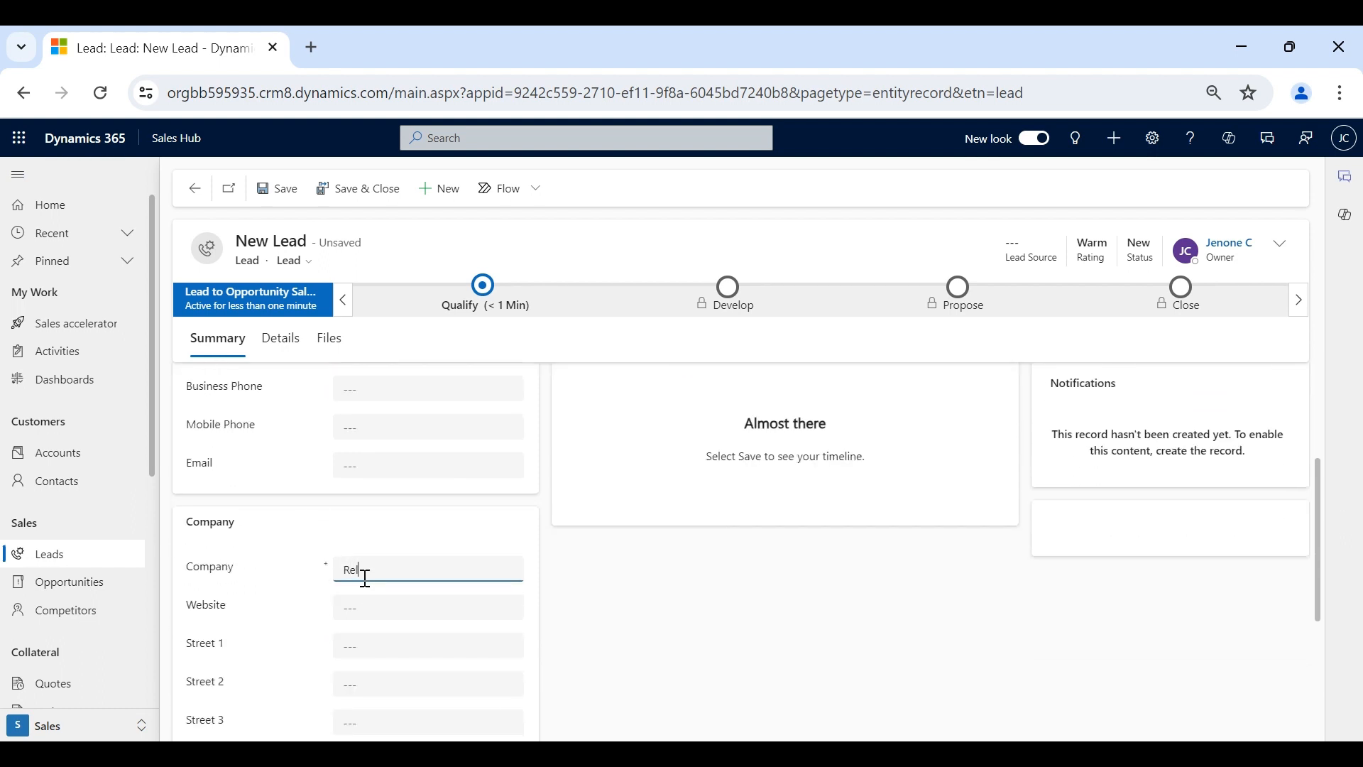
{"action": "type", "text": " Industries"}
{"action": "scroll", "coordinate": [364, 579], "scroll_direction": "up", "scroll_amount": 1}
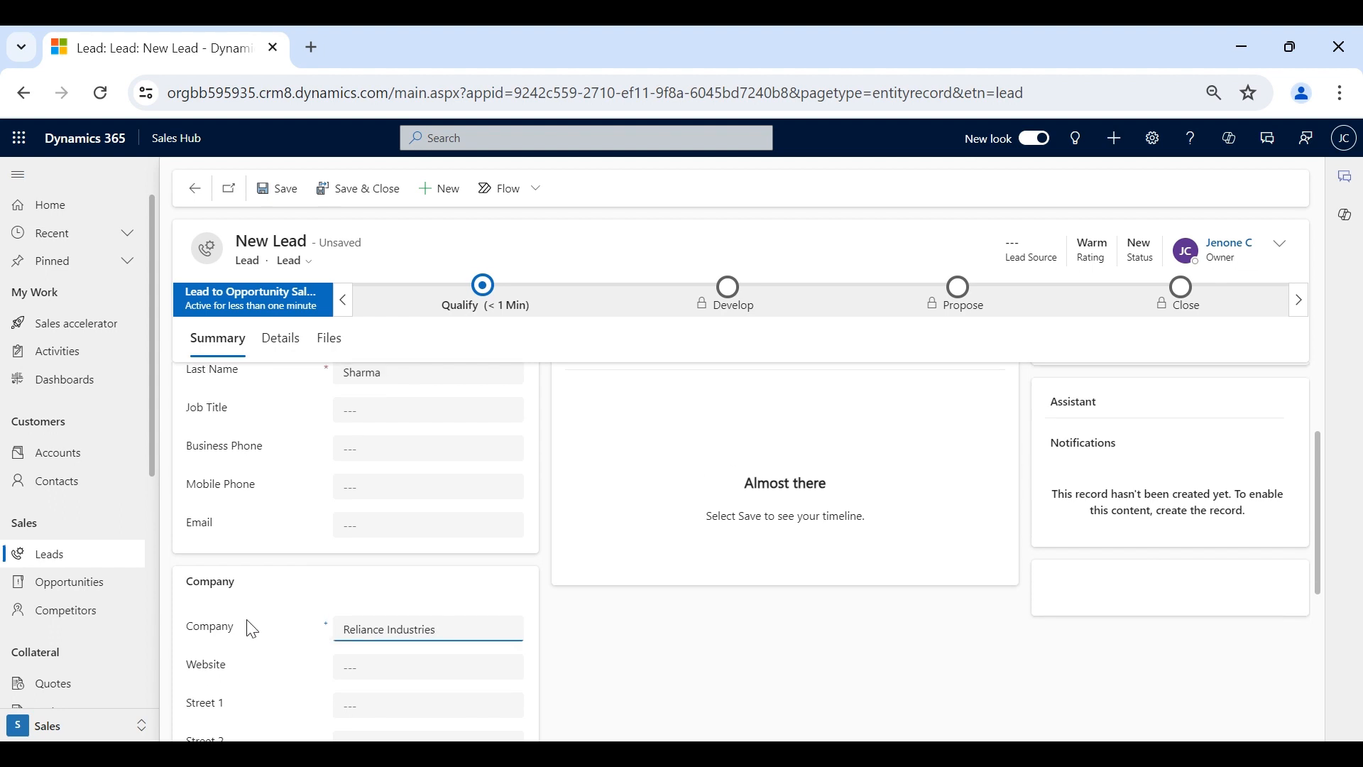
{"action": "scroll", "coordinate": [320, 604], "scroll_direction": "up", "scroll_amount": 2}
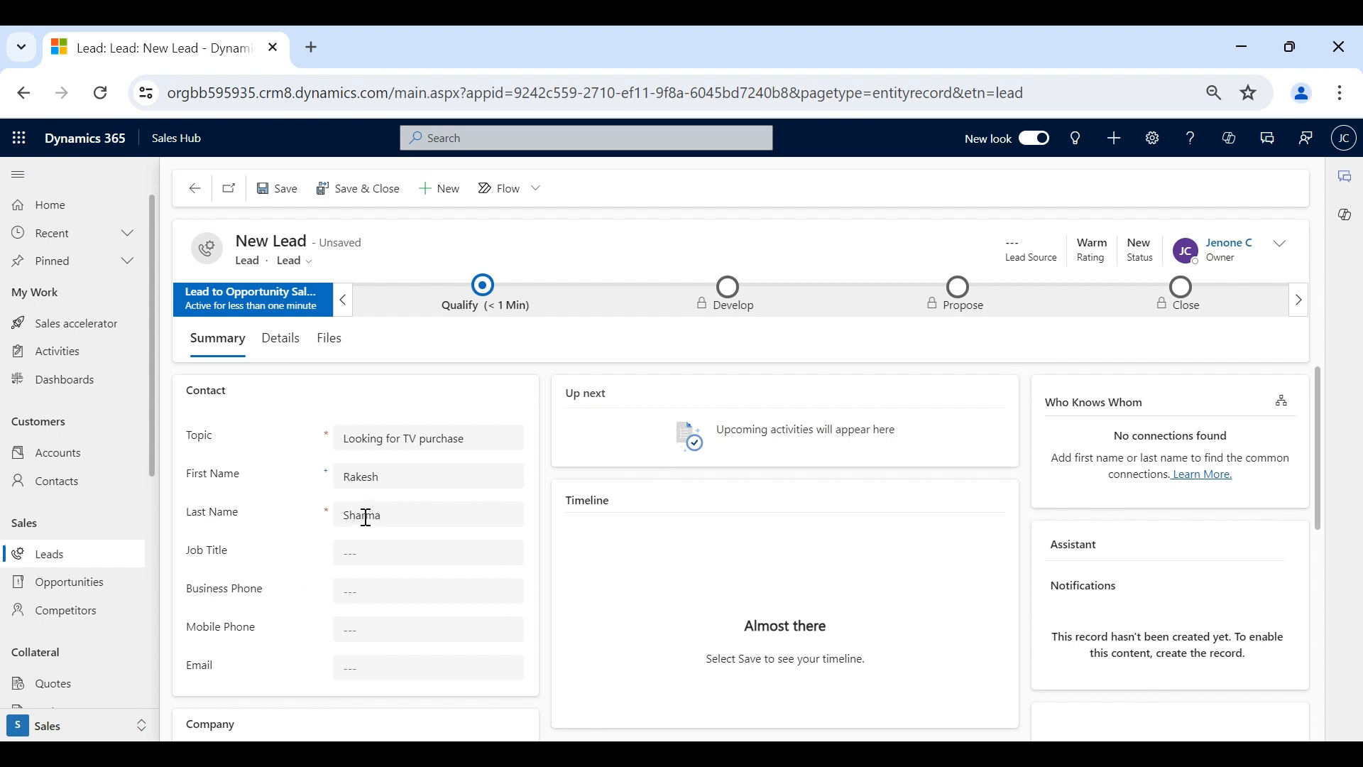
{"action": "scroll", "coordinate": [368, 532], "scroll_direction": "down", "scroll_amount": 2}
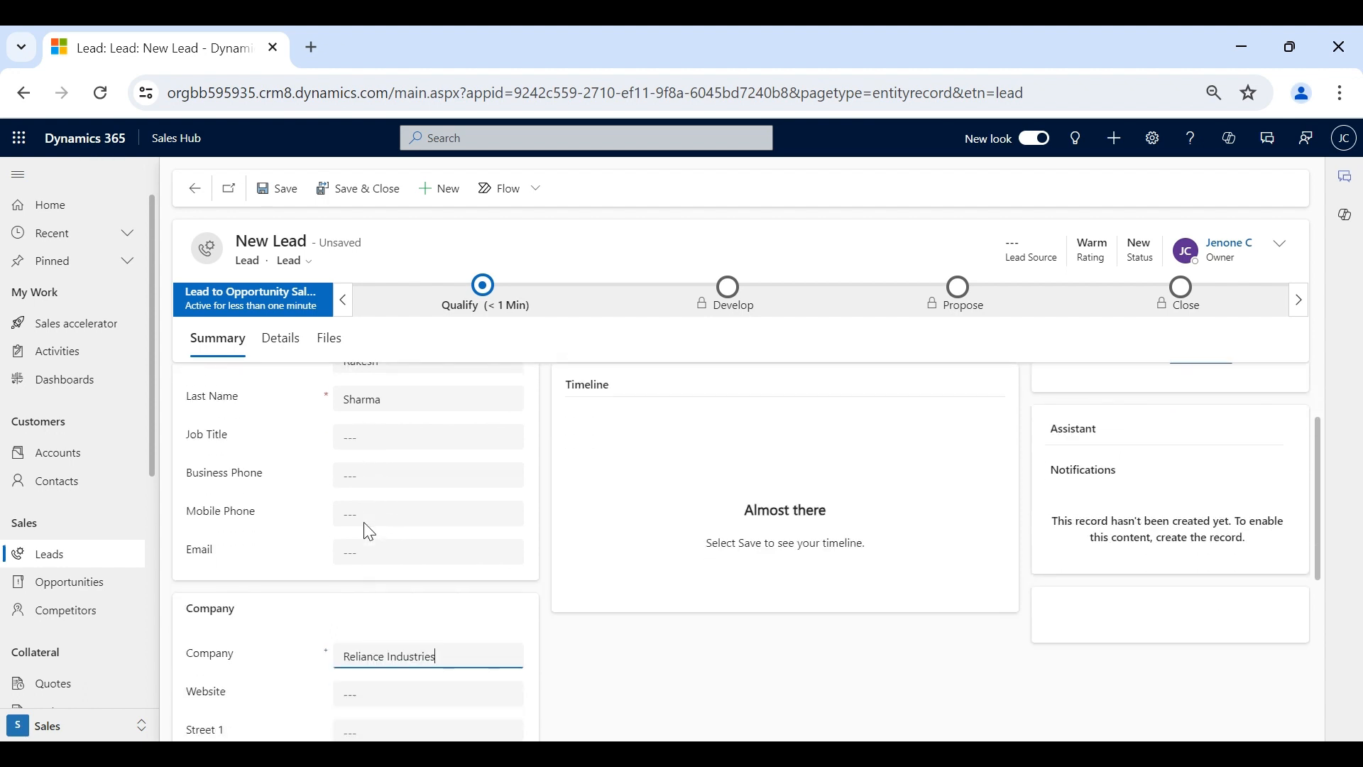
{"action": "scroll", "coordinate": [402, 652], "scroll_direction": "up", "scroll_amount": 2}
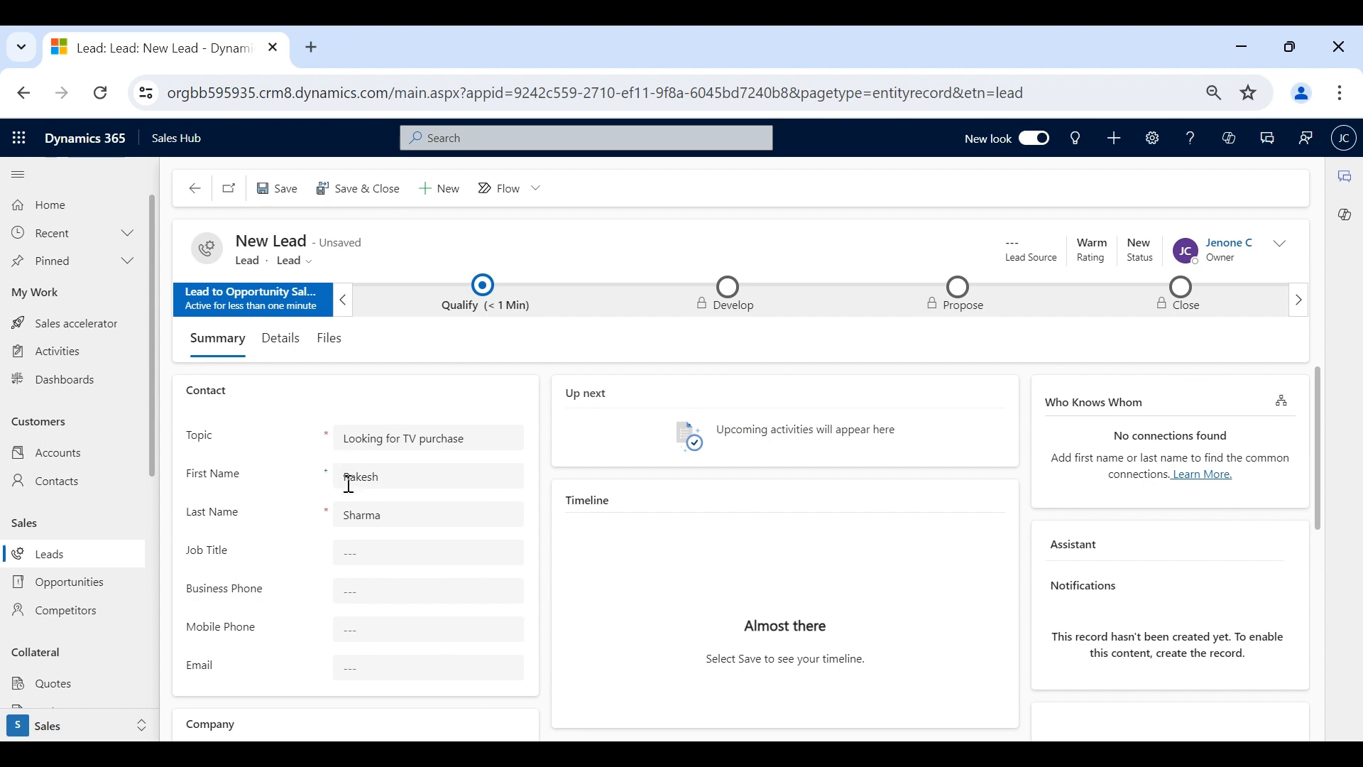
{"action": "left_click", "coordinate": [420, 552]}
{"action": "type", "text": "Manager"}
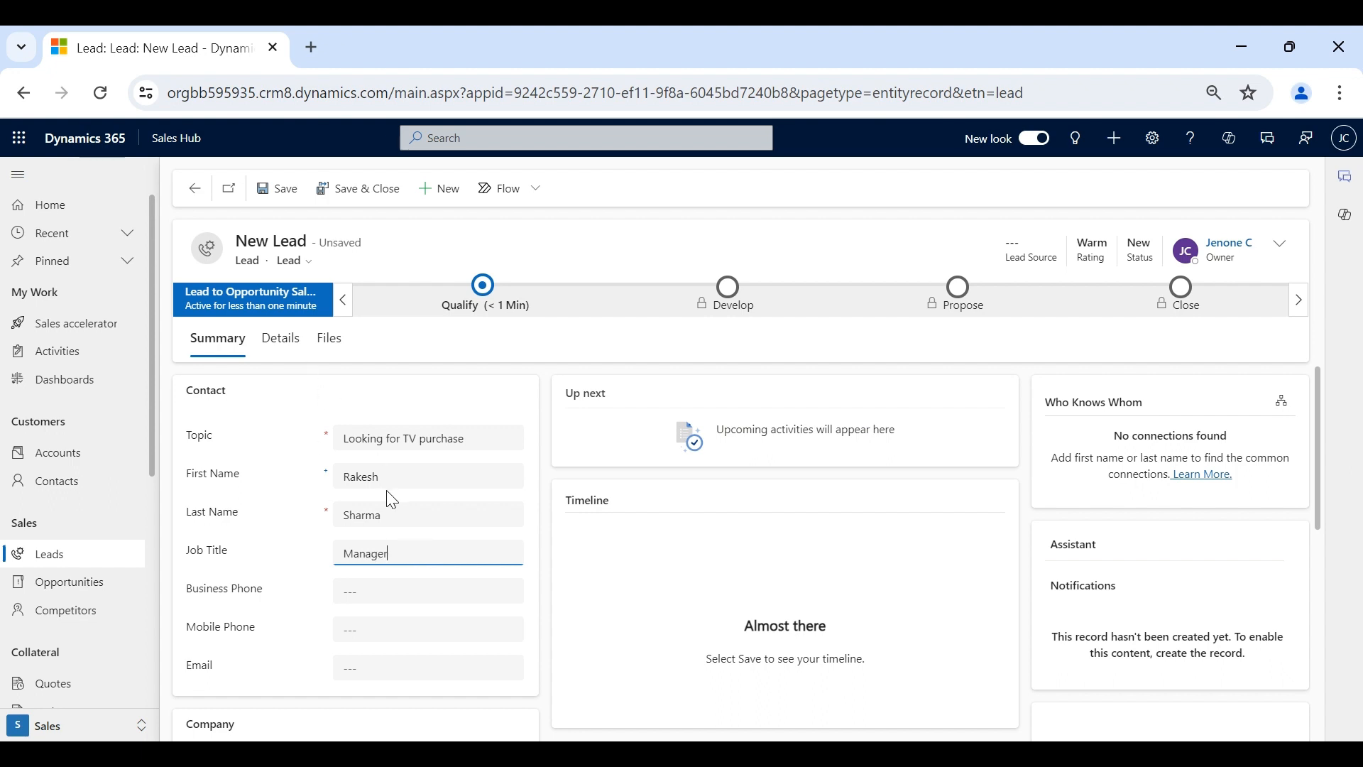
{"action": "key", "text": "ctrl+s"}
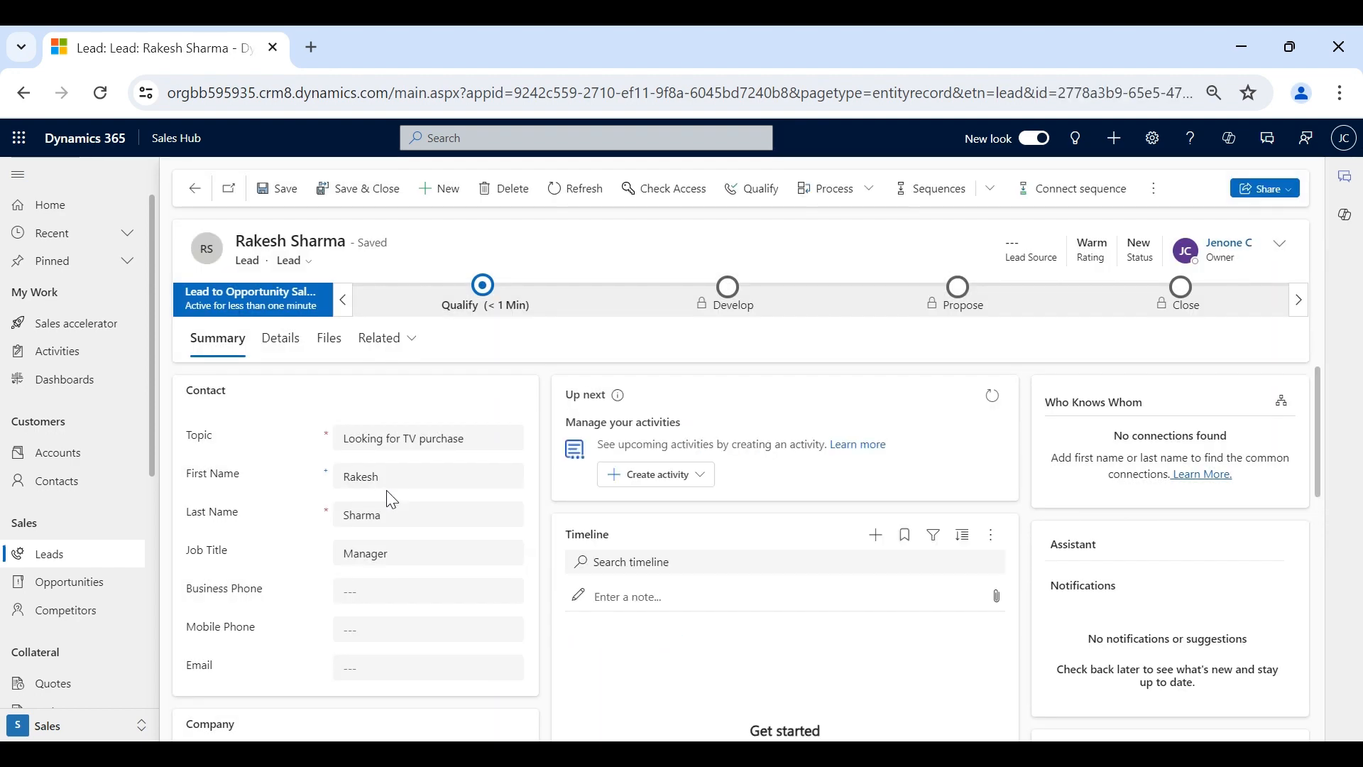
{"action": "scroll", "coordinate": [390, 497], "scroll_direction": "down", "scroll_amount": 3}
{"action": "scroll", "coordinate": [389, 497], "scroll_direction": "up", "scroll_amount": 3}
{"action": "left_click", "coordinate": [478, 306]}
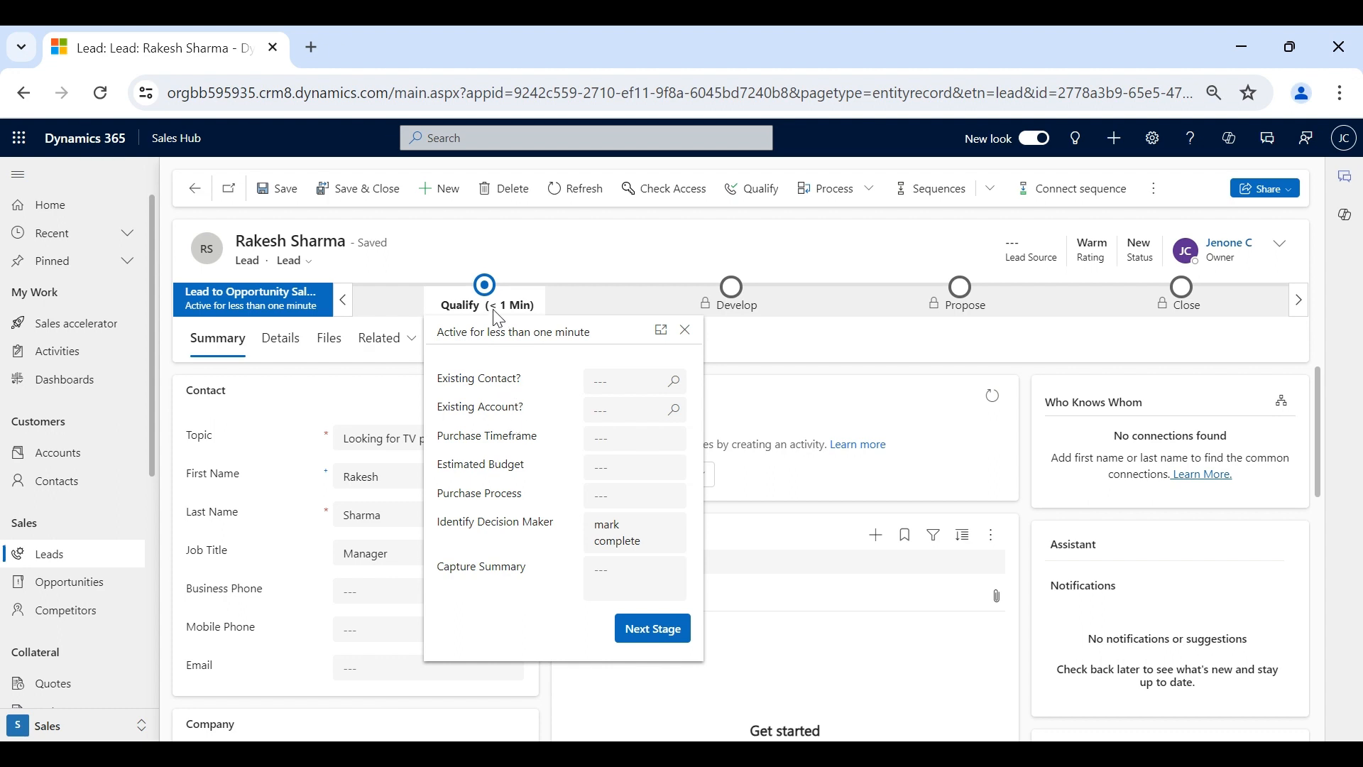
{"action": "left_click", "coordinate": [392, 389]}
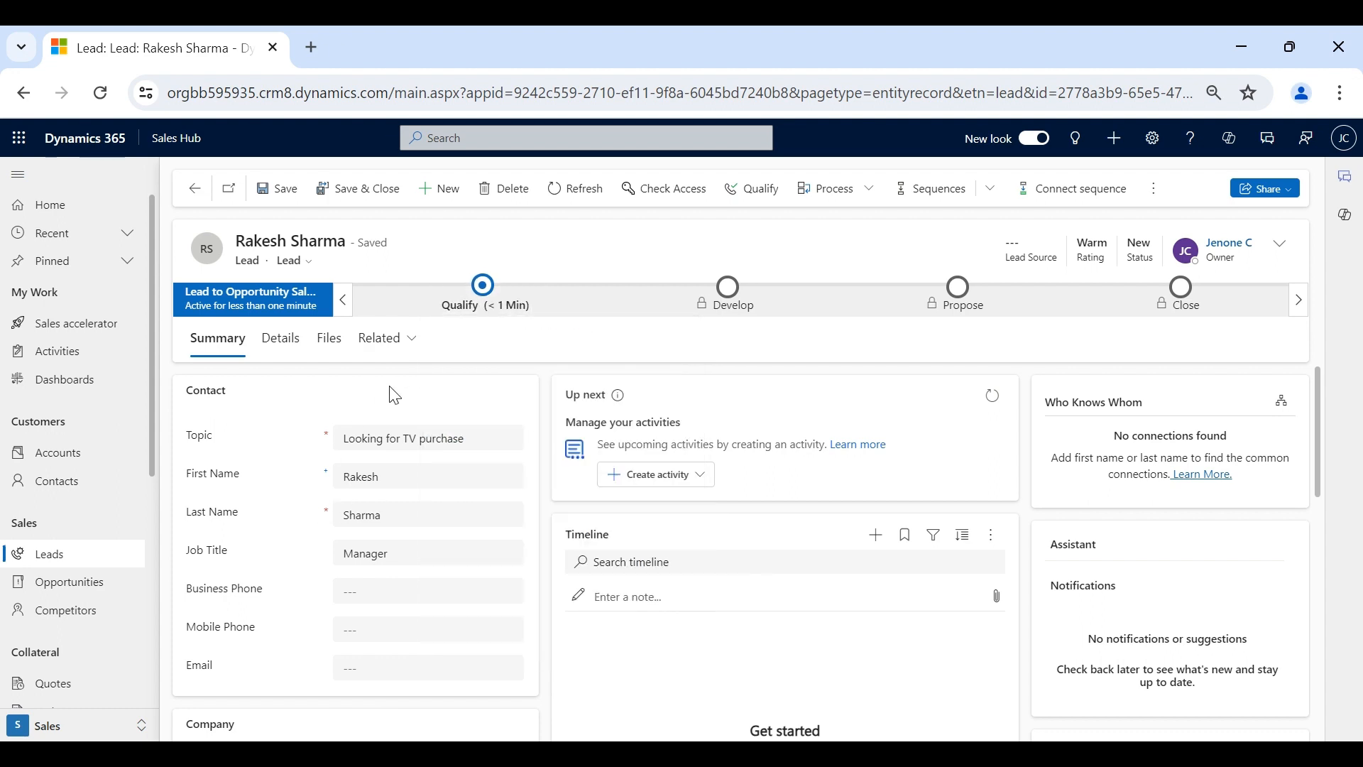
{"action": "scroll", "coordinate": [356, 514], "scroll_direction": "down", "scroll_amount": 3}
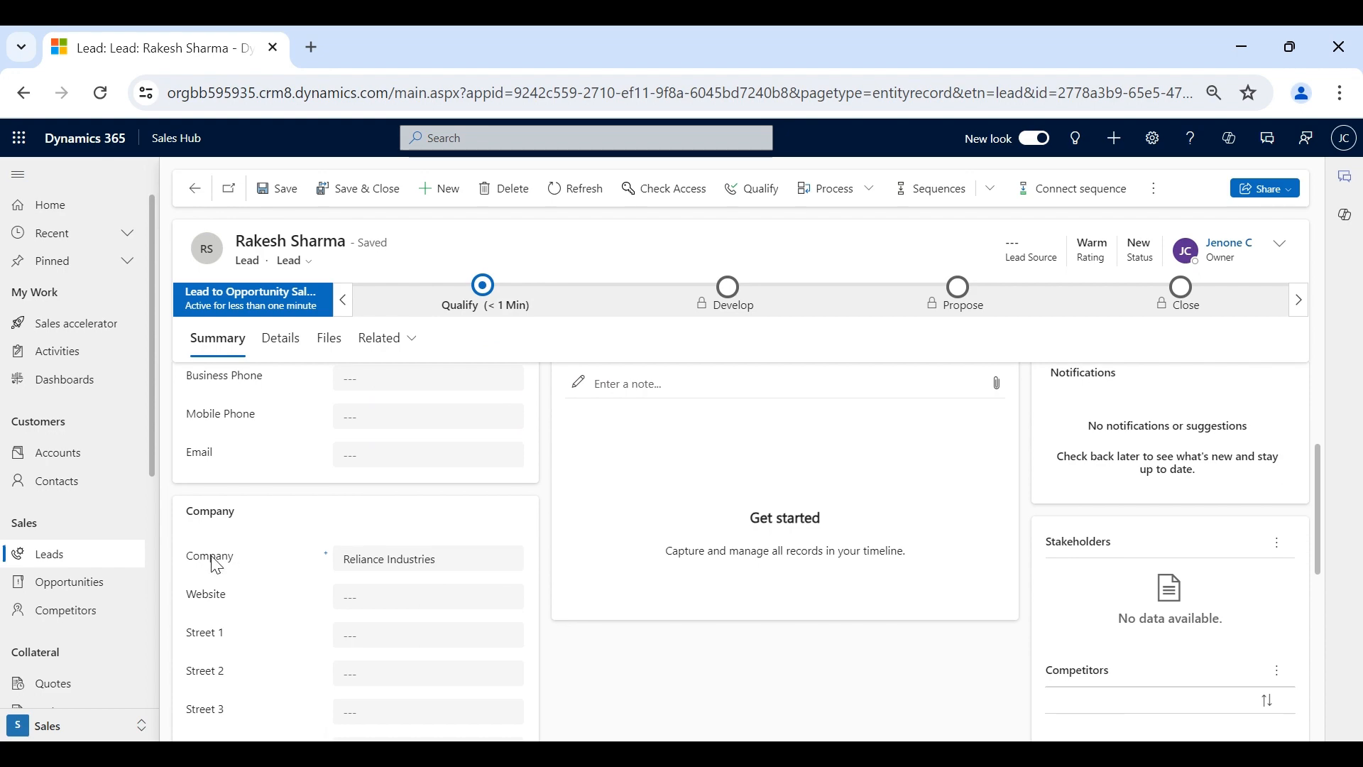
{"action": "scroll", "coordinate": [398, 561], "scroll_direction": "down", "scroll_amount": 2}
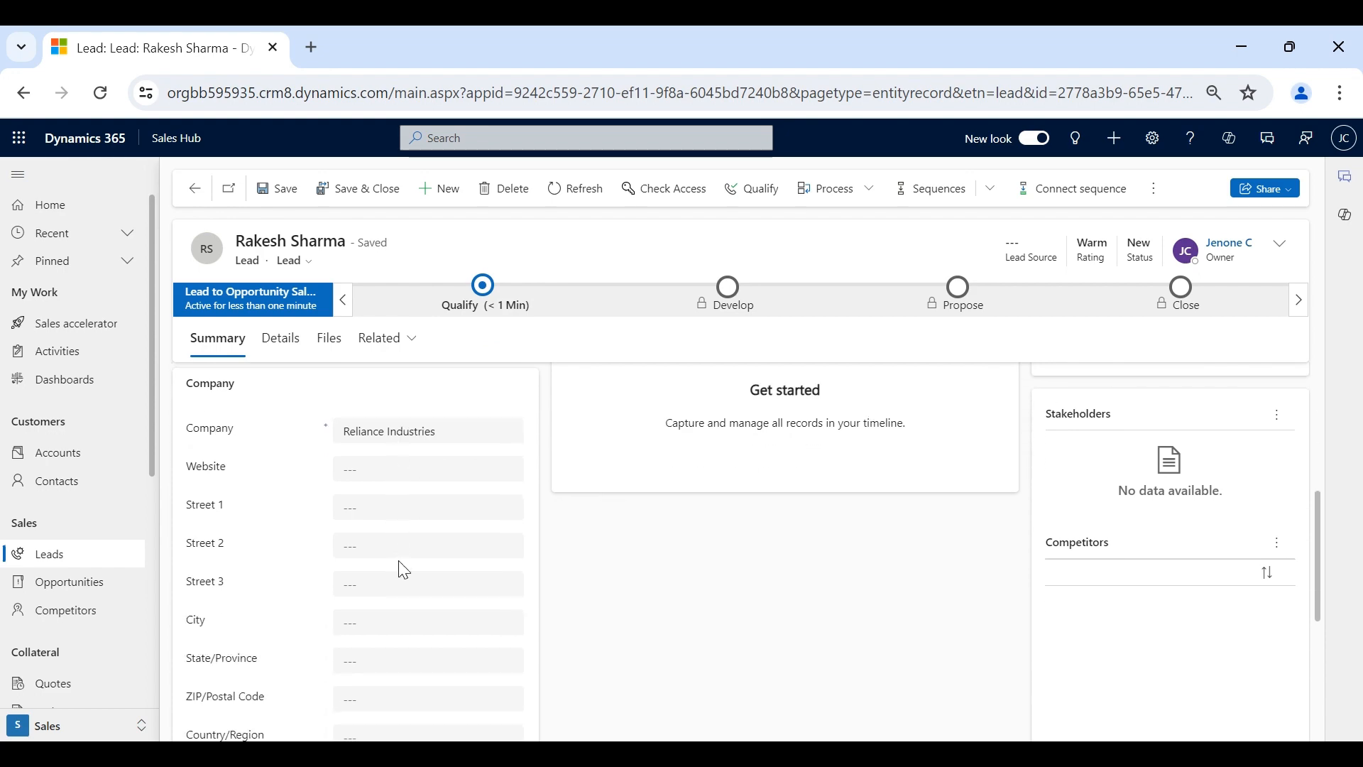
{"action": "scroll", "coordinate": [398, 561], "scroll_direction": "up", "scroll_amount": 5}
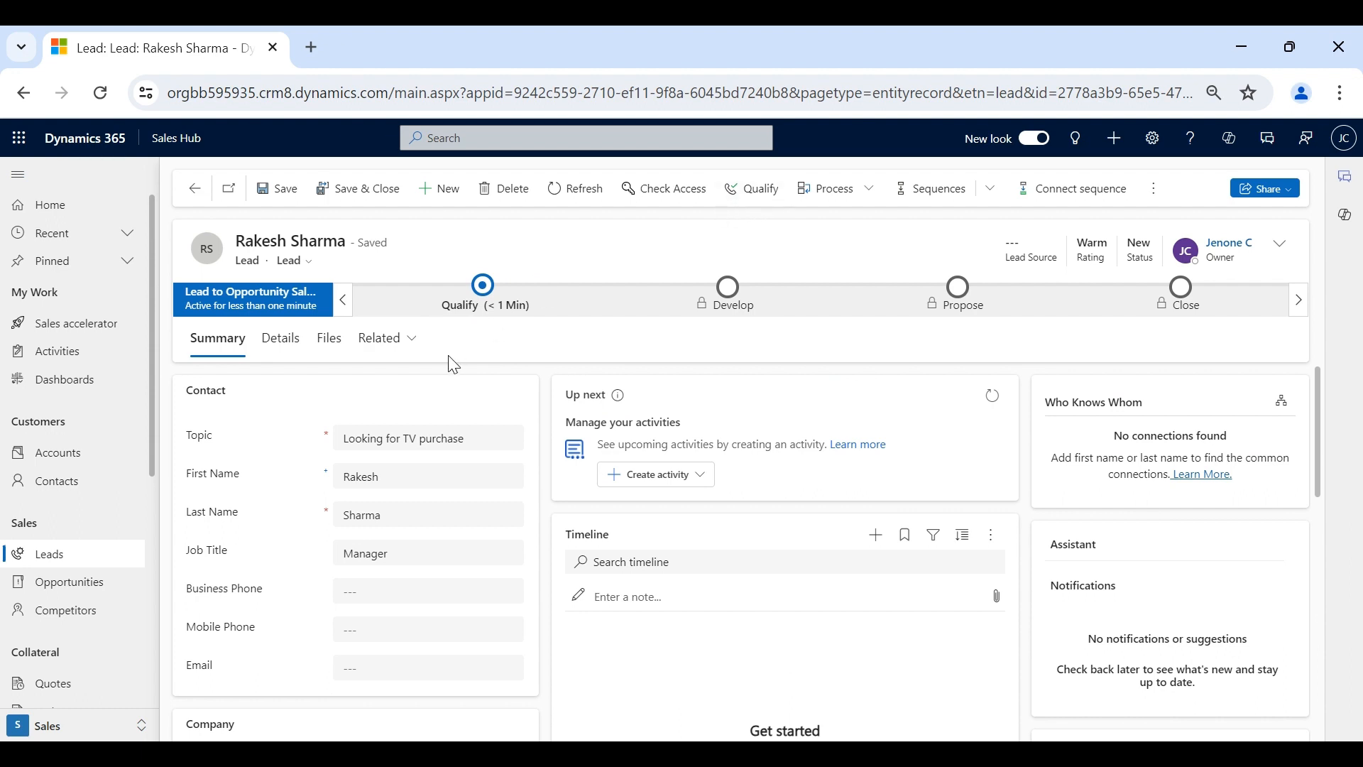
{"action": "scroll", "coordinate": [487, 534], "scroll_direction": "down", "scroll_amount": 3}
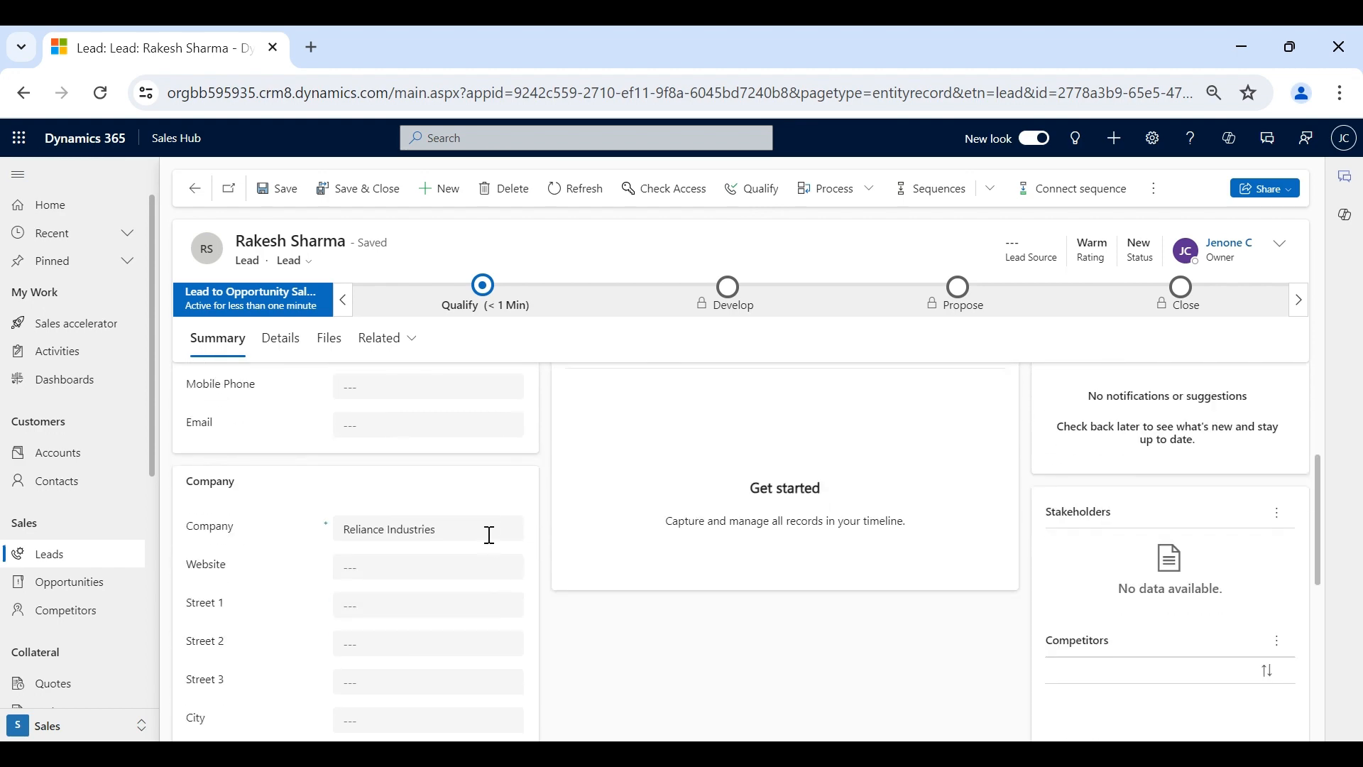
{"action": "scroll", "coordinate": [488, 535], "scroll_direction": "up", "scroll_amount": 3}
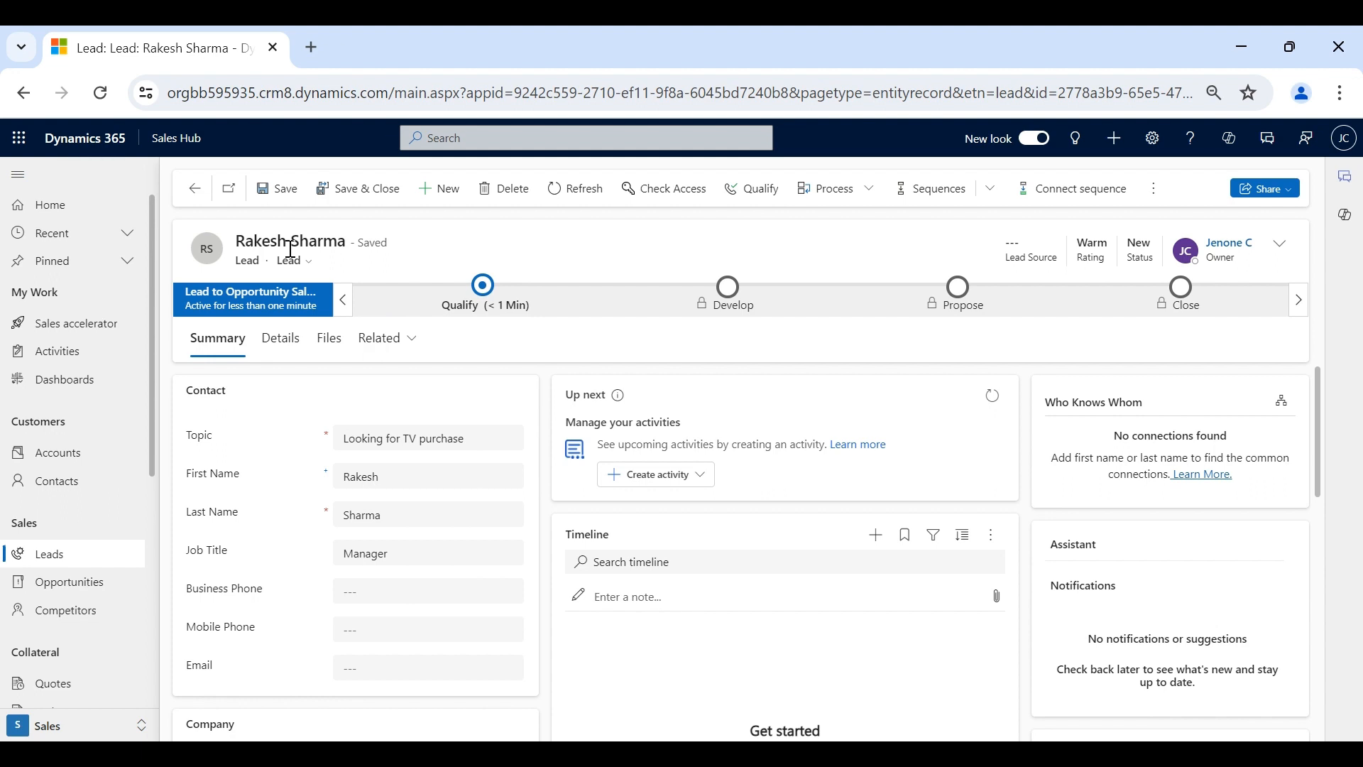
- Open the 'Looking for TV purchase' lead from the Leads list and qualify it
{"action": "left_click", "coordinate": [64, 460]}
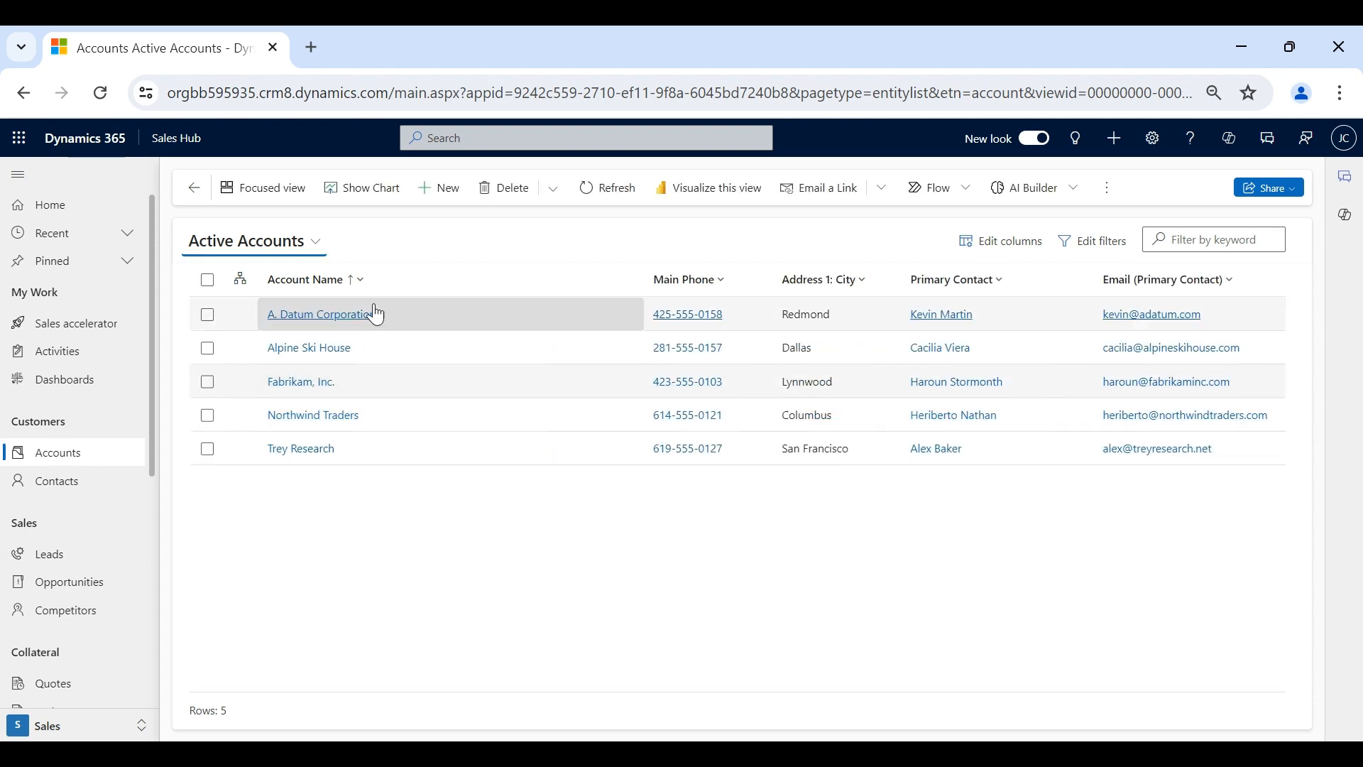
{"action": "left_click", "coordinate": [95, 490]}
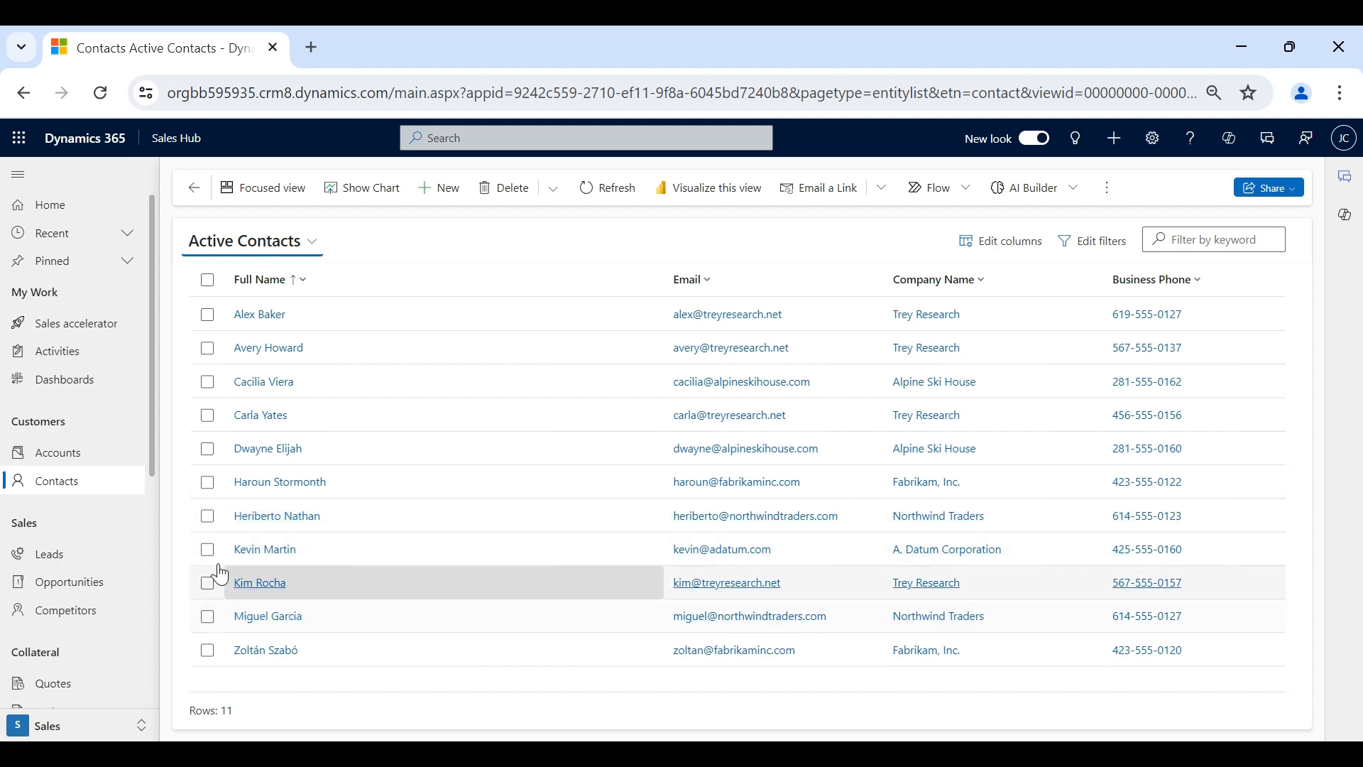
{"action": "left_click", "coordinate": [82, 553]}
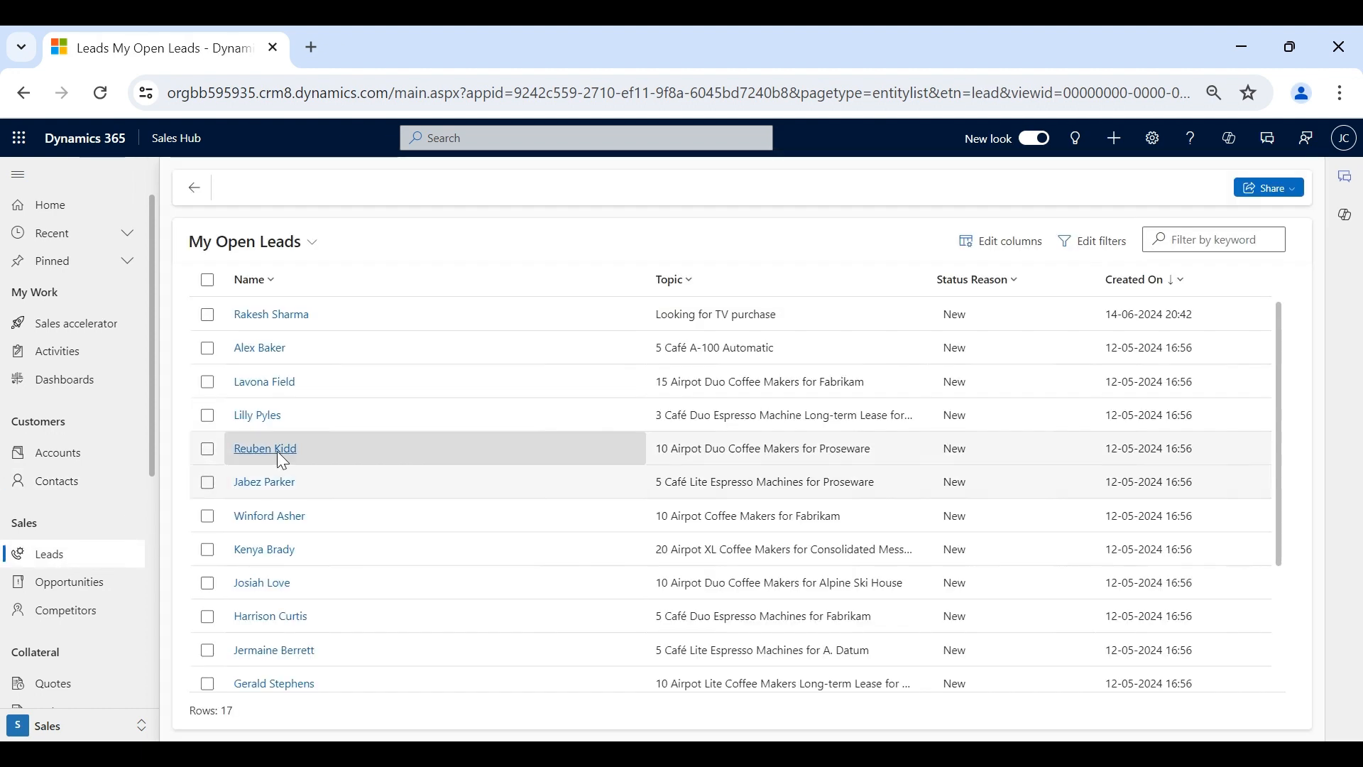
{"action": "left_click", "coordinate": [272, 323]}
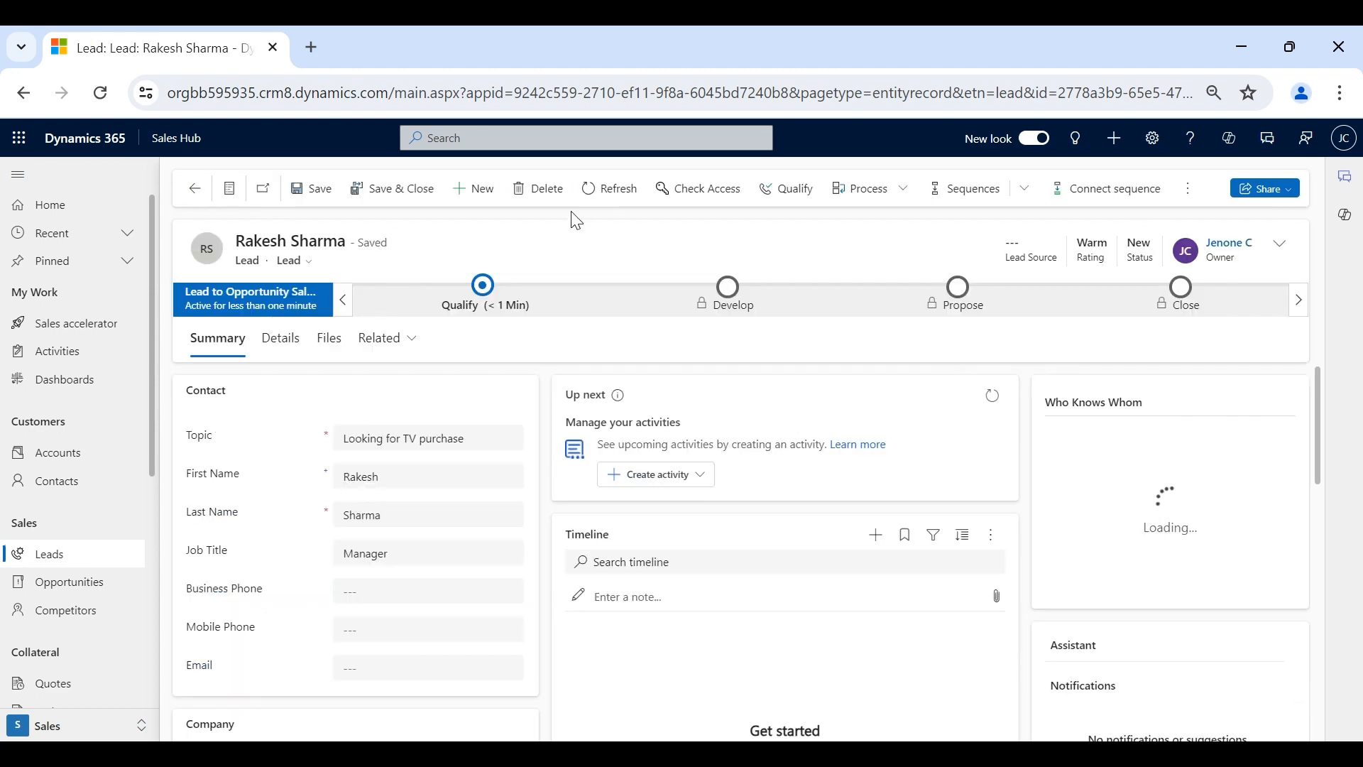
{"action": "left_click", "coordinate": [792, 192]}
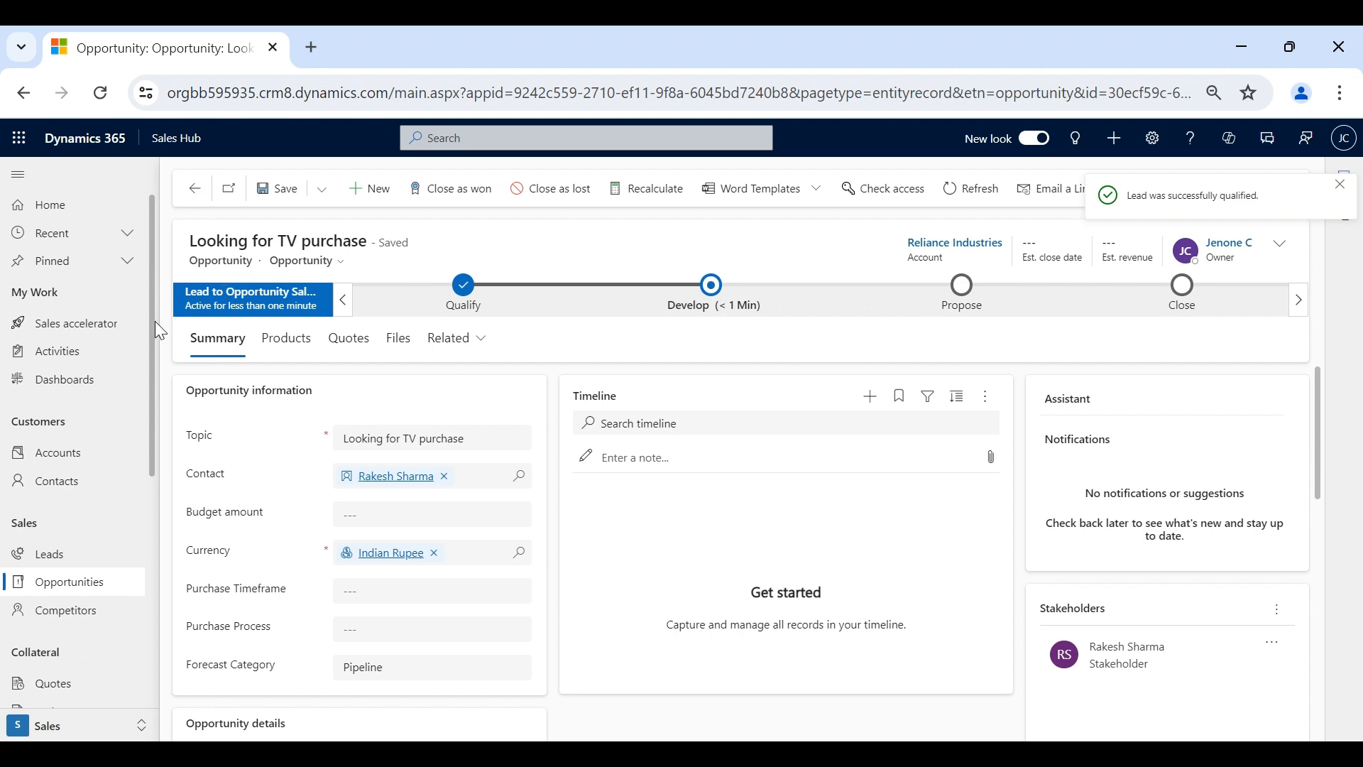
- Check the Accounts and Contacts lists for Reliance Industries, then open the My Open Leads views list
{"action": "left_click", "coordinate": [73, 460]}
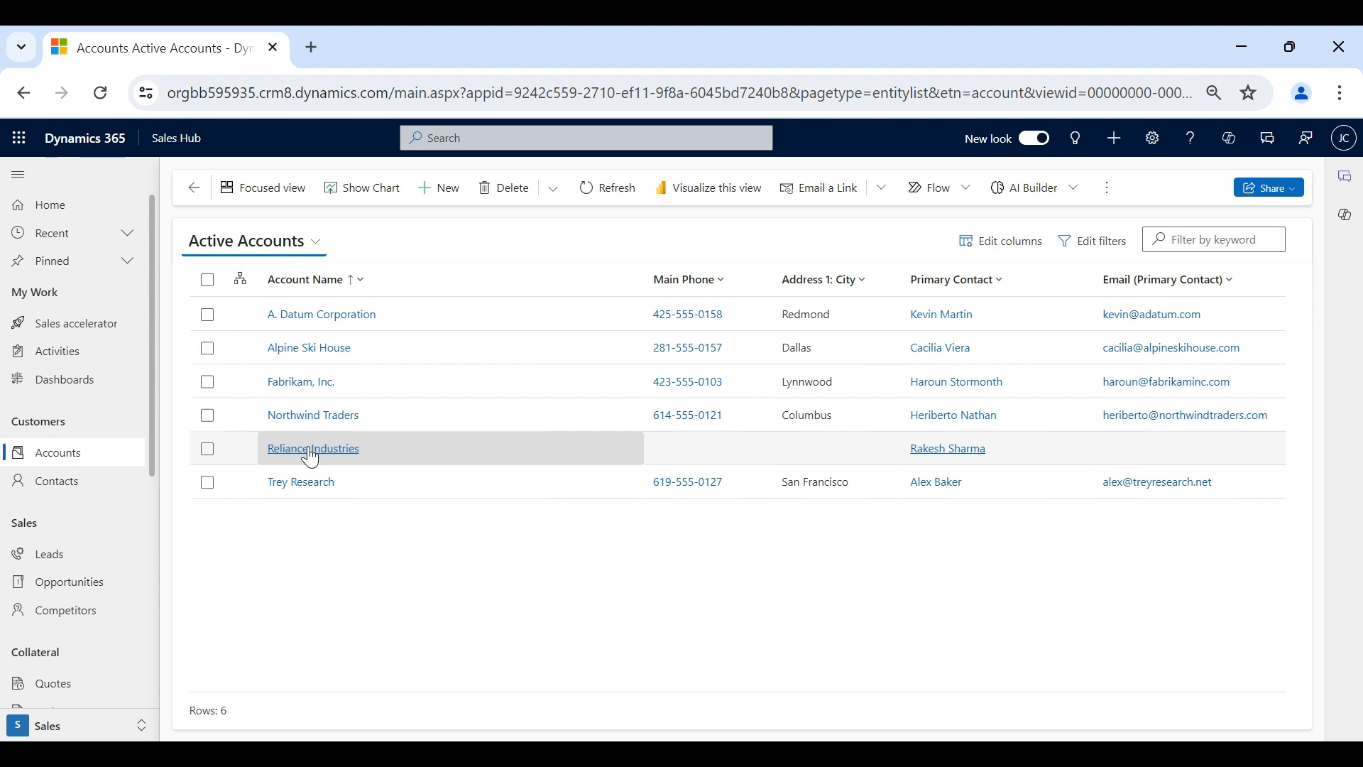
{"action": "left_click", "coordinate": [54, 481]}
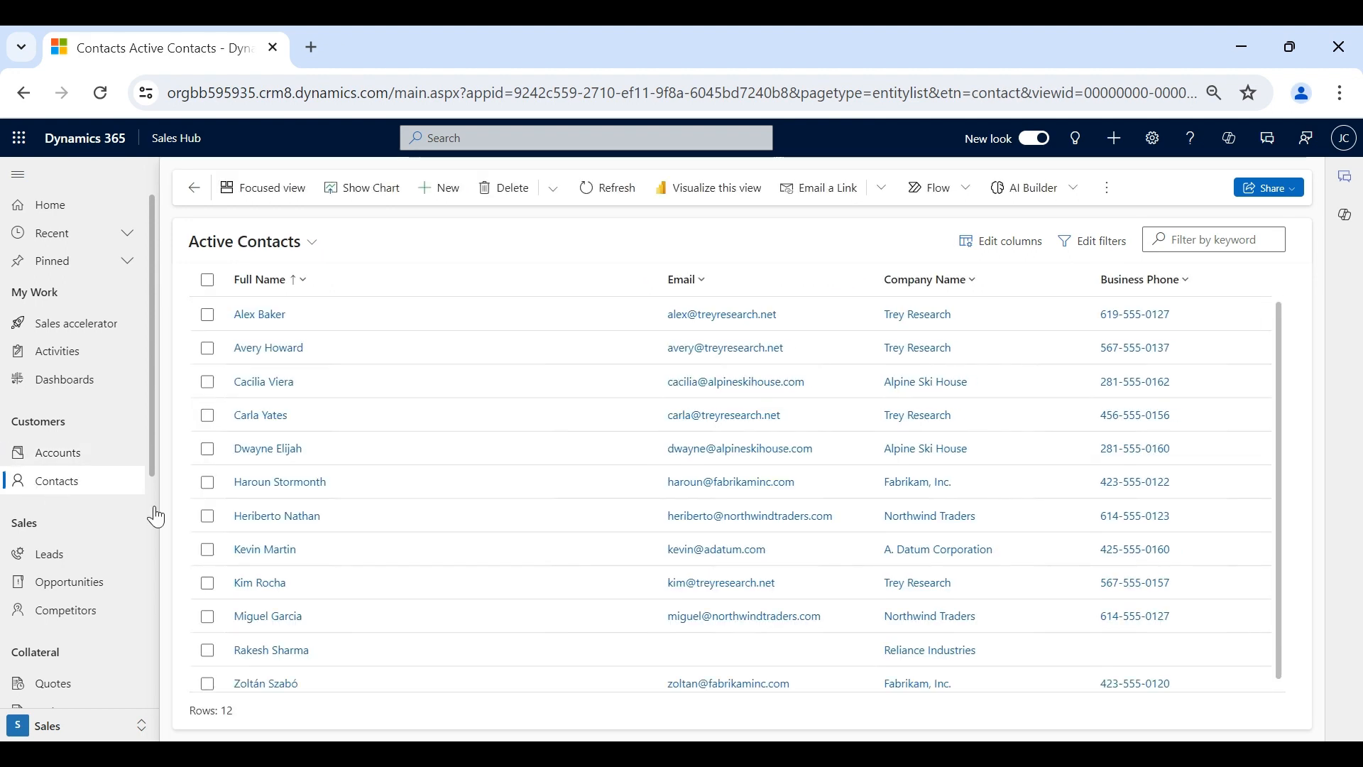
{"action": "scroll", "coordinate": [364, 594], "scroll_direction": "down", "scroll_amount": 1}
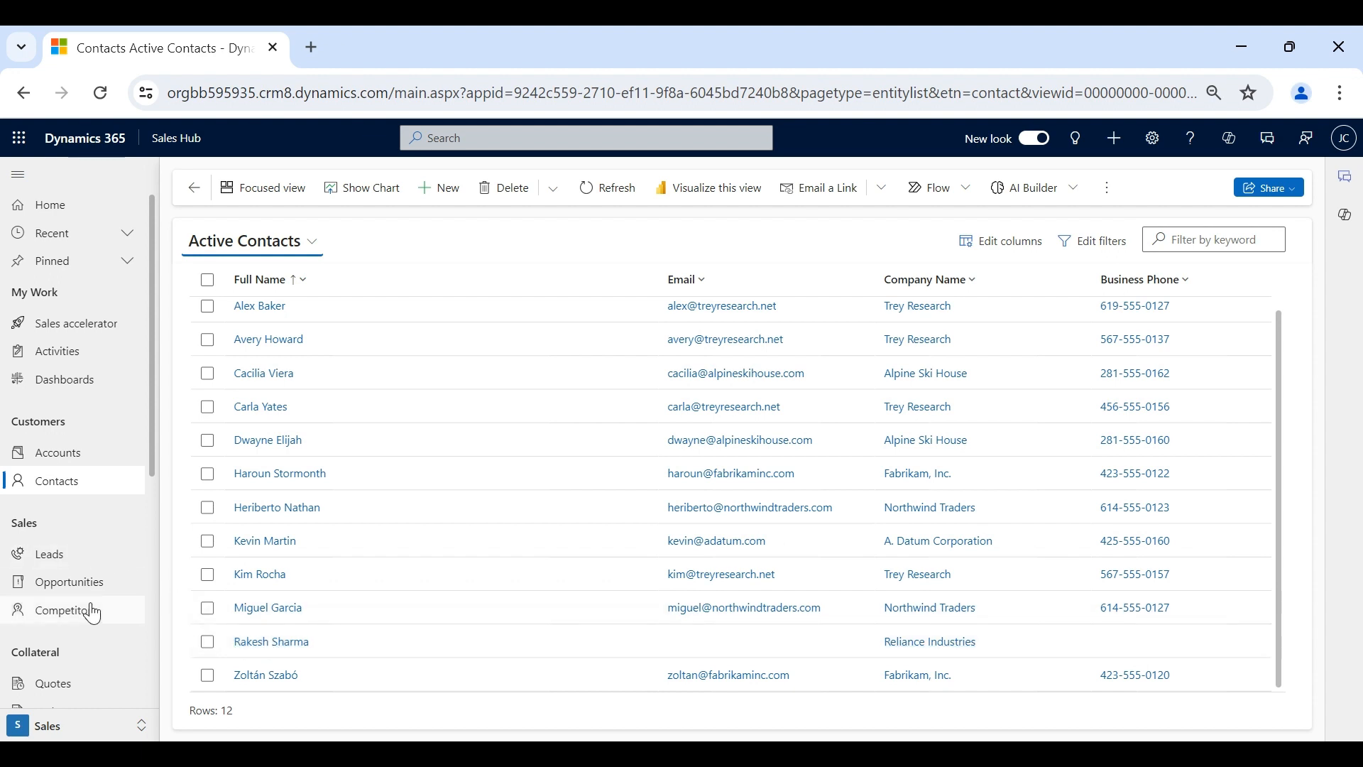
{"action": "left_click", "coordinate": [85, 566]}
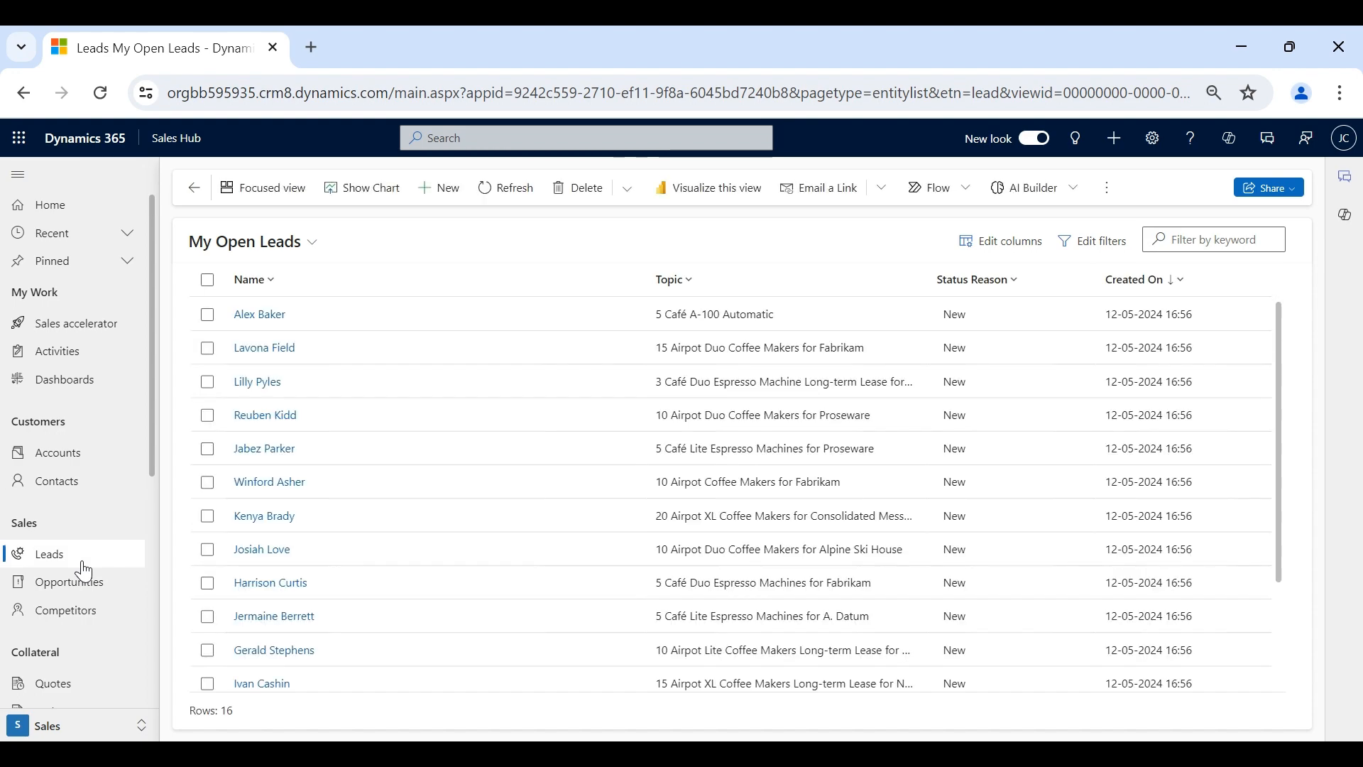
{"action": "scroll", "coordinate": [288, 486], "scroll_direction": "down", "scroll_amount": 3}
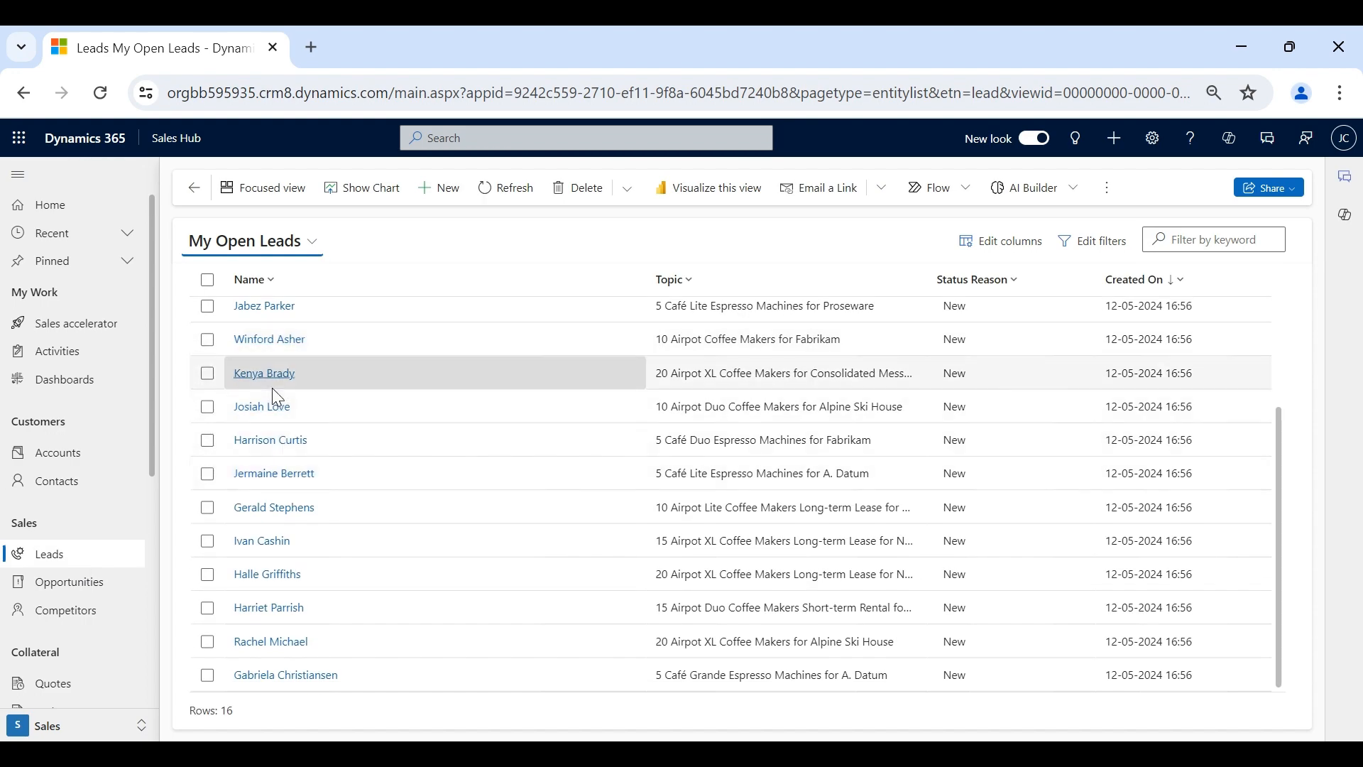
{"action": "scroll", "coordinate": [271, 388], "scroll_direction": "up", "scroll_amount": 3}
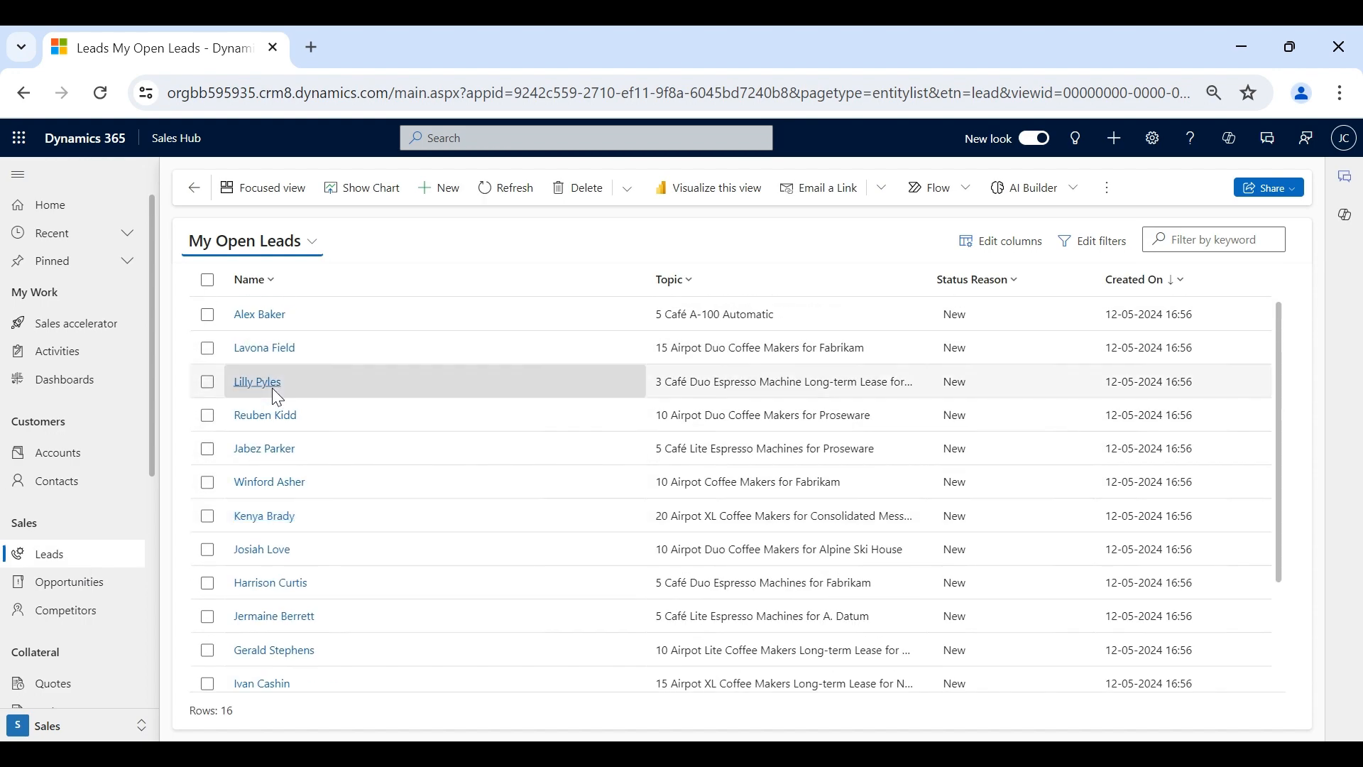
{"action": "left_click", "coordinate": [279, 250]}
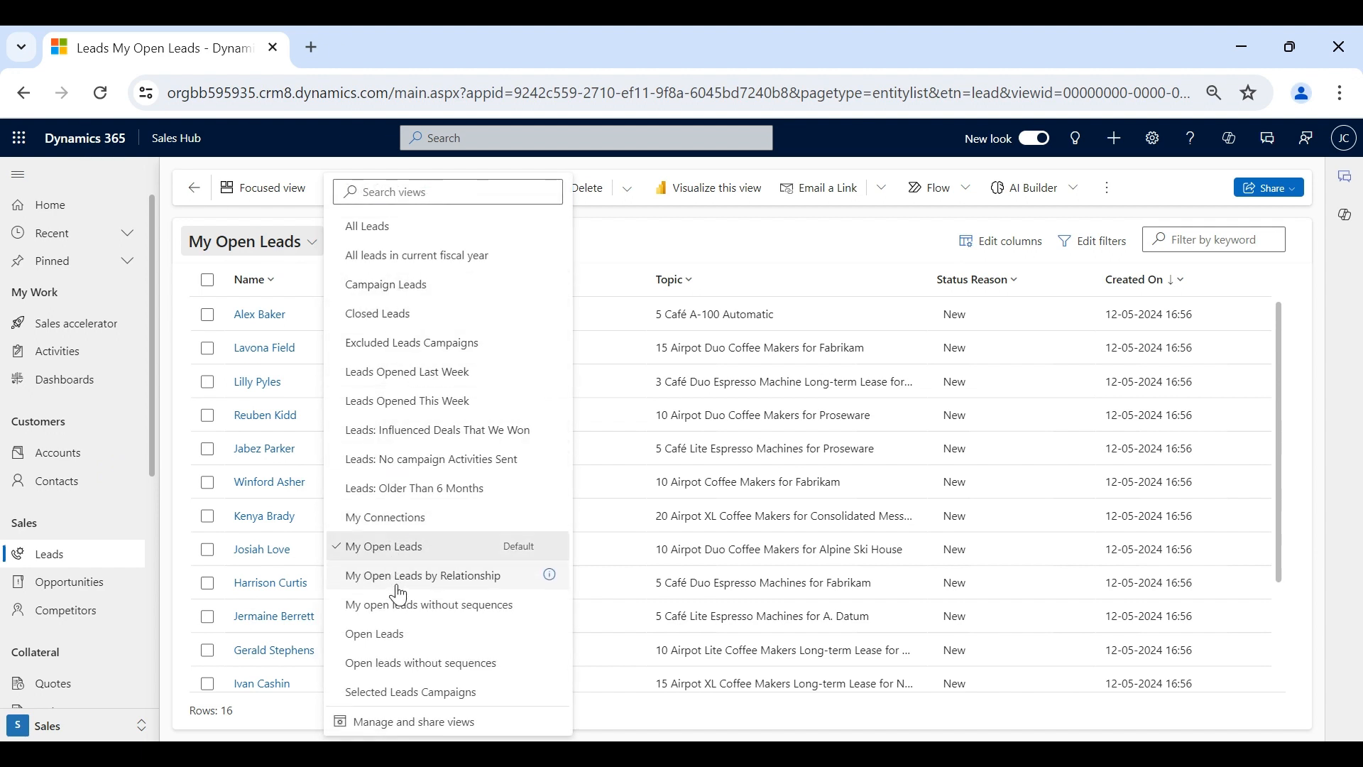
{"action": "left_click", "coordinate": [402, 313]}
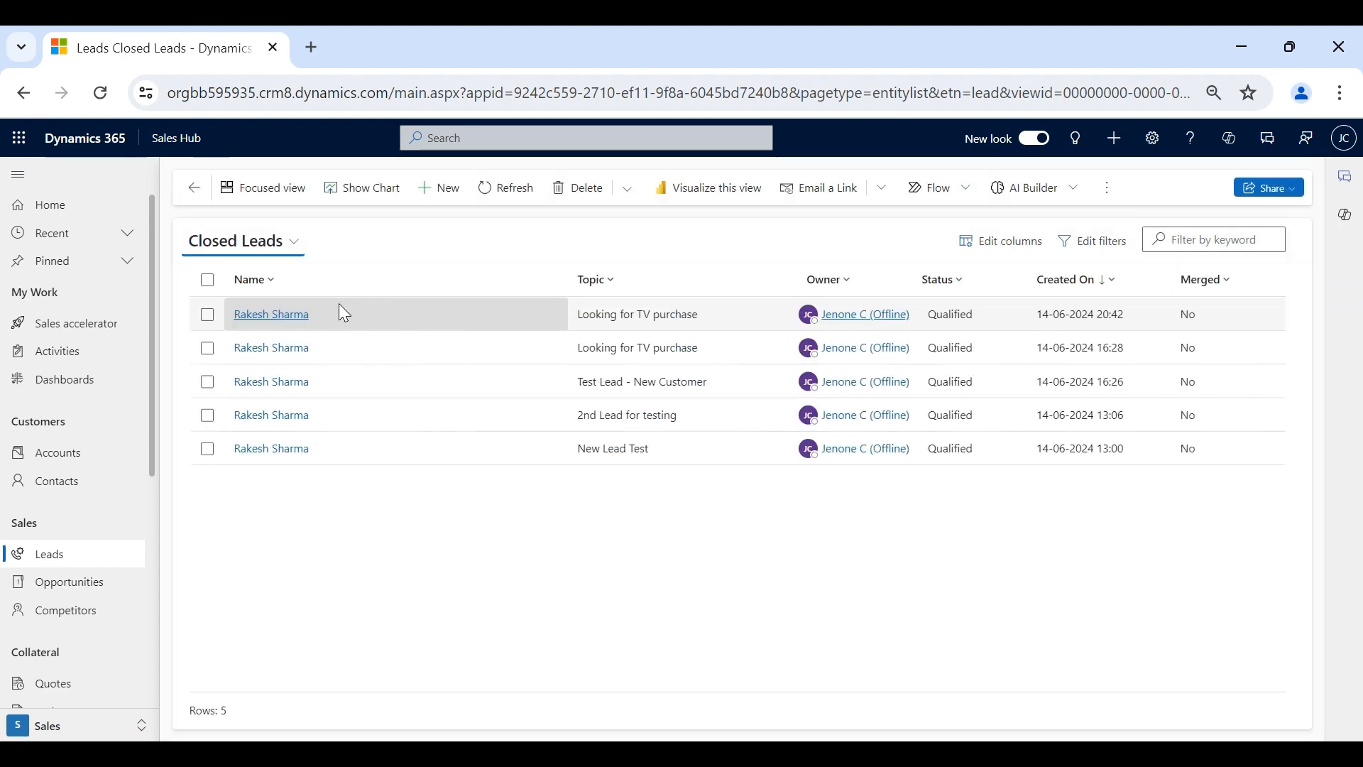
{"action": "left_click", "coordinate": [244, 316]}
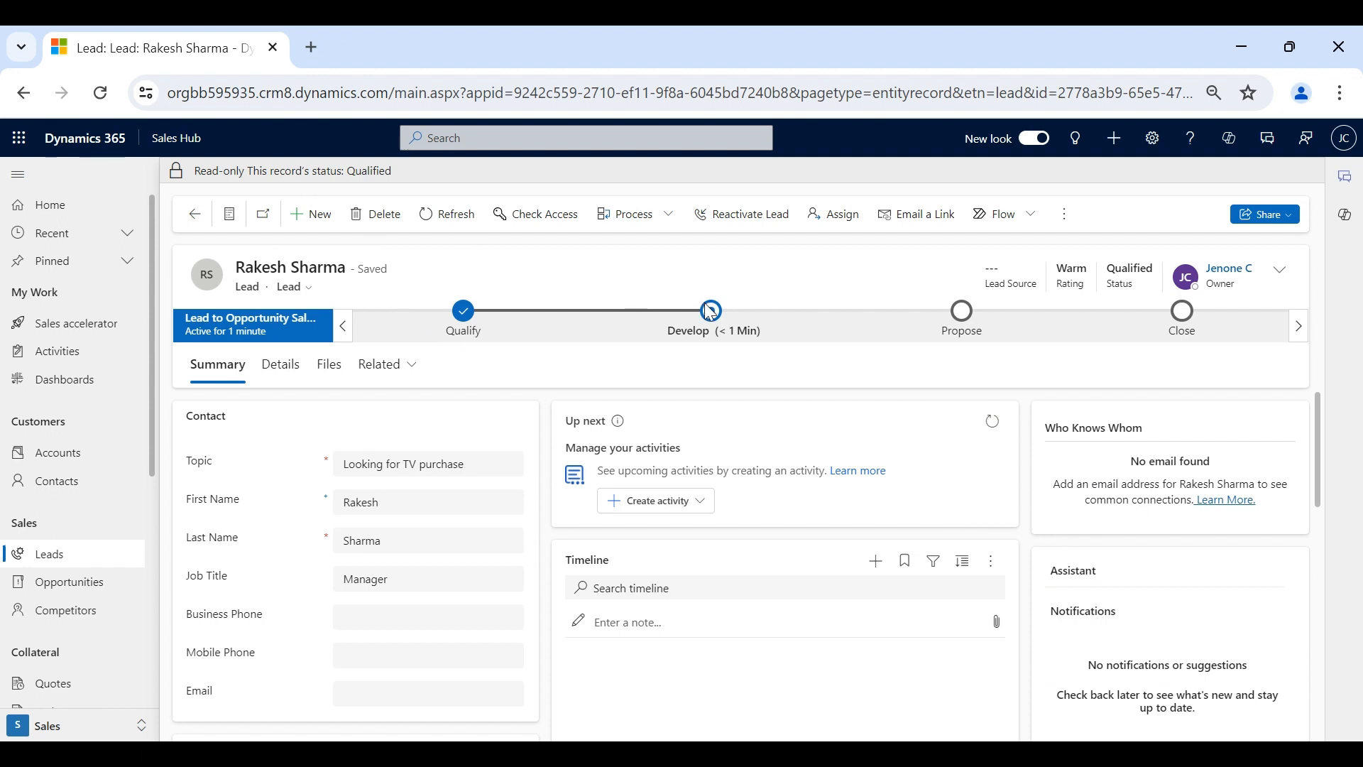
{"action": "left_click", "coordinate": [713, 331]}
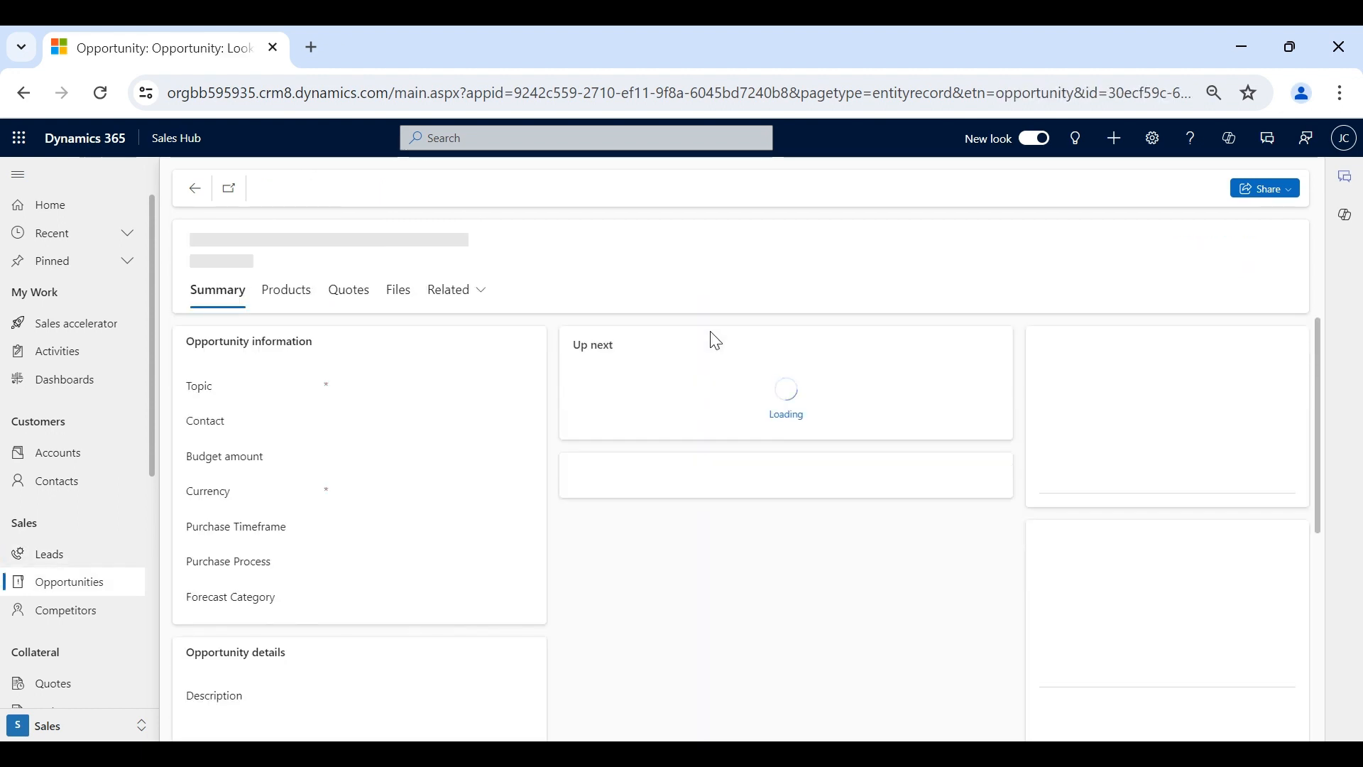
{"action": "left_click", "coordinate": [671, 239]}
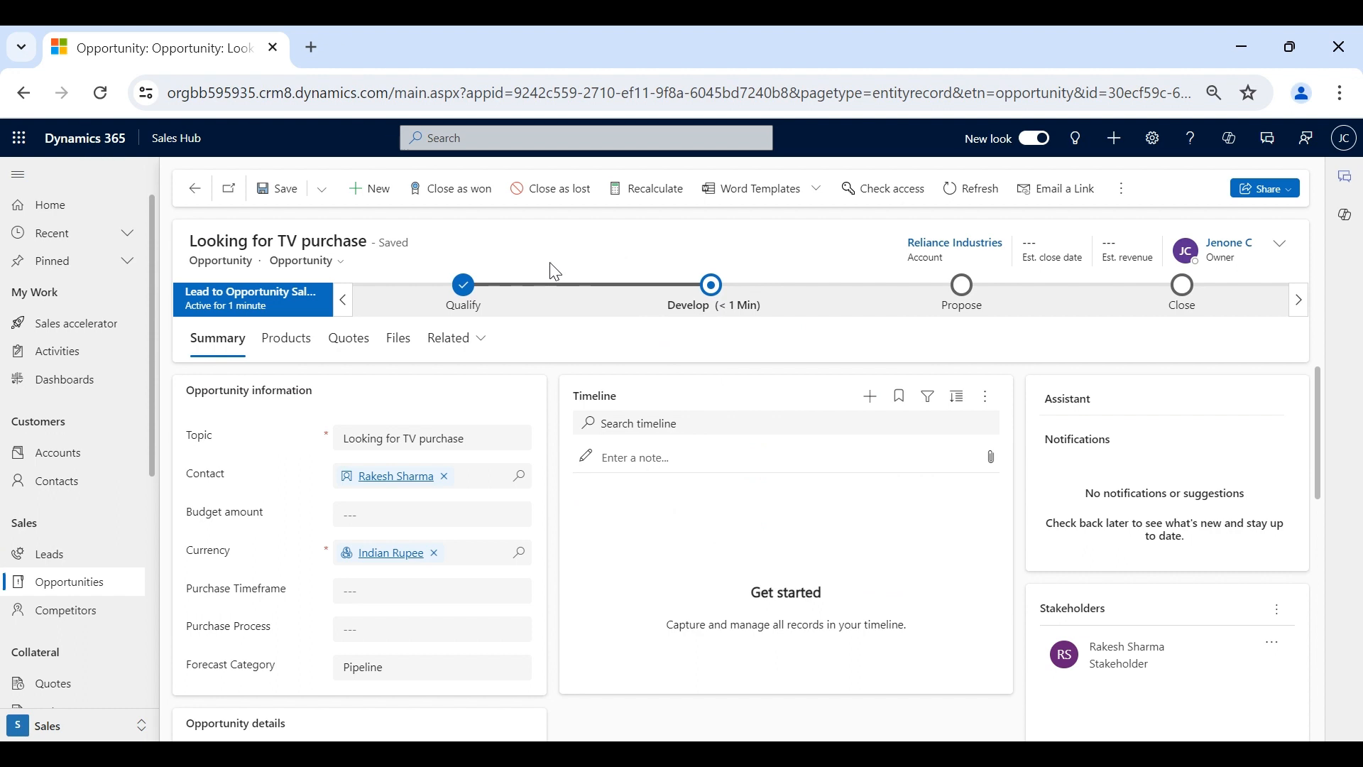
{"action": "left_click", "coordinate": [466, 302]}
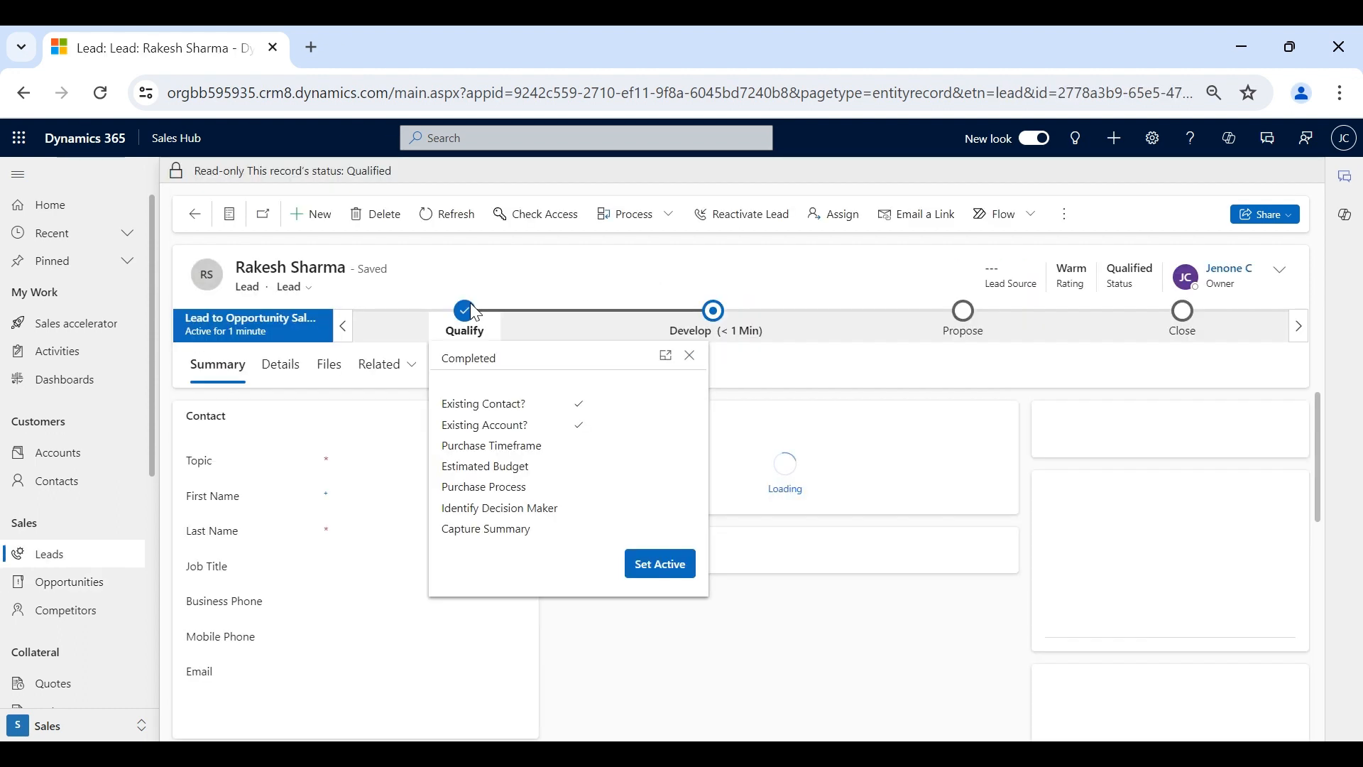
{"action": "left_click", "coordinate": [87, 566]}
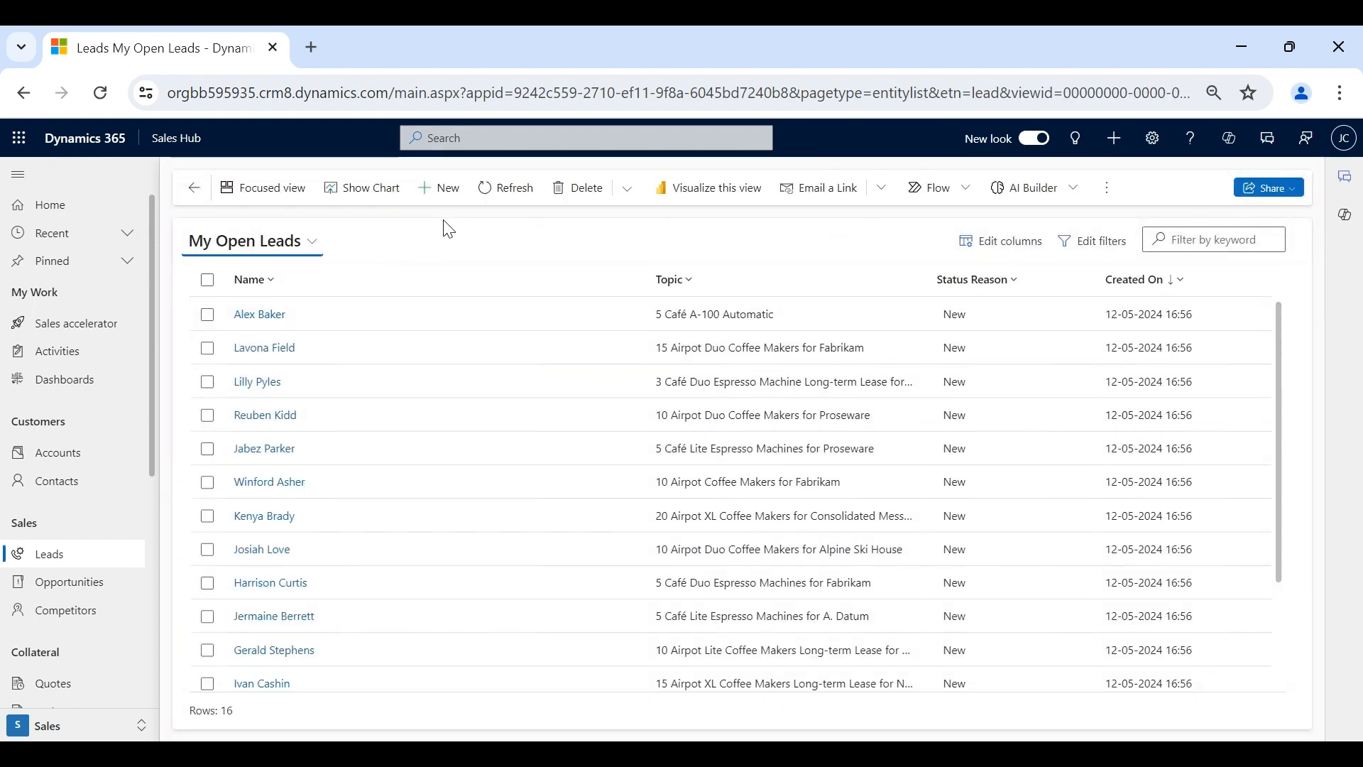
- Start a new lead with topic 'Test for existing customer'
{"action": "left_click", "coordinate": [449, 206]}
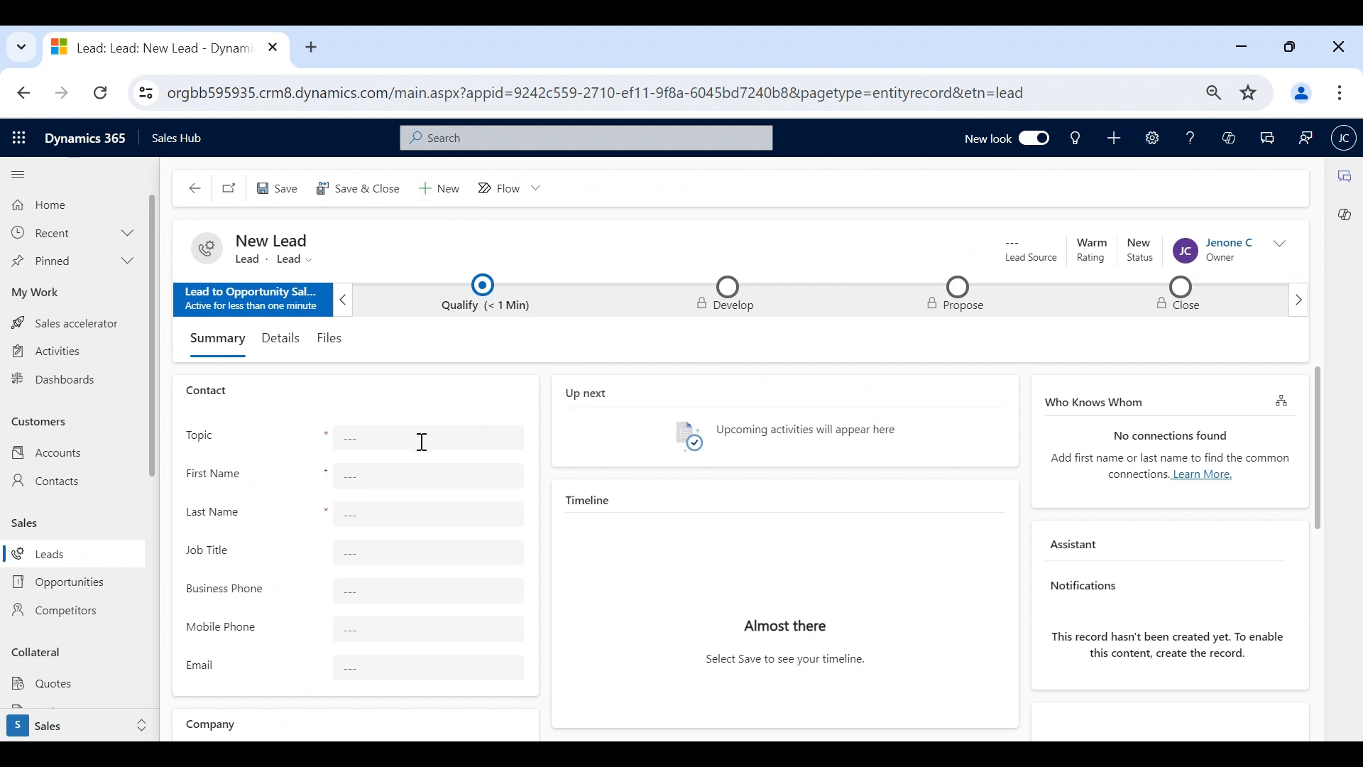
{"action": "left_click", "coordinate": [421, 441]}
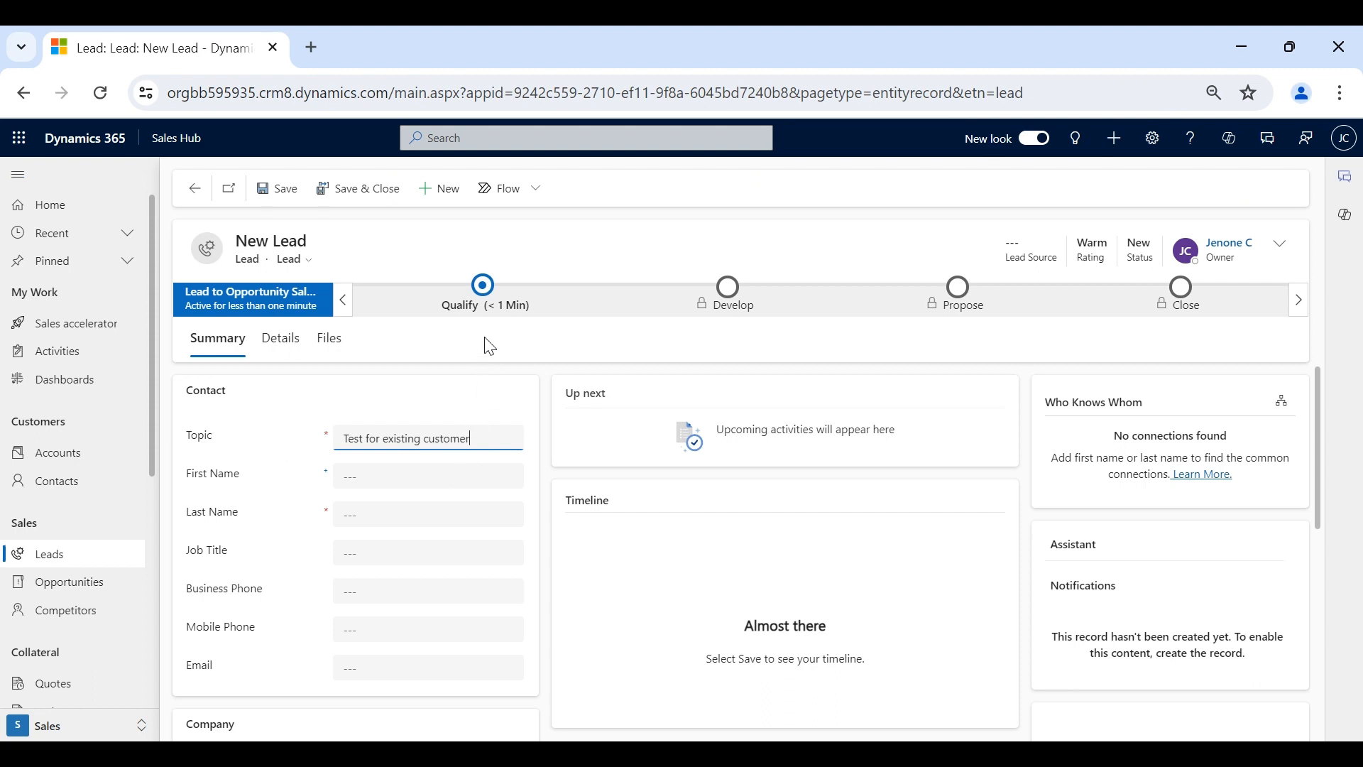
{"action": "scroll", "coordinate": [239, 508], "scroll_direction": "down", "scroll_amount": 2}
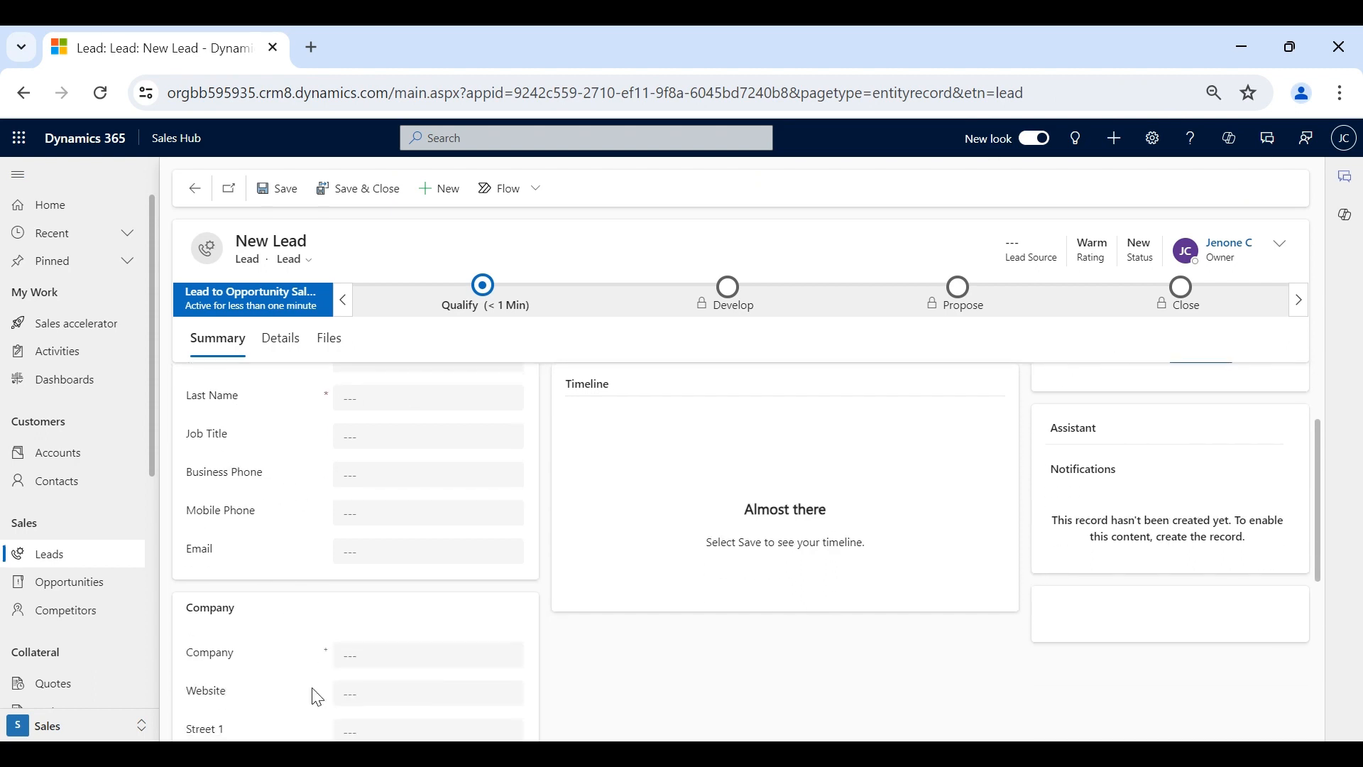
{"action": "scroll", "coordinate": [317, 699], "scroll_direction": "up", "scroll_amount": 2}
- In the Qualify stage, link the existing contact and Reliance Industries account, then save
{"action": "left_click", "coordinate": [506, 302]}
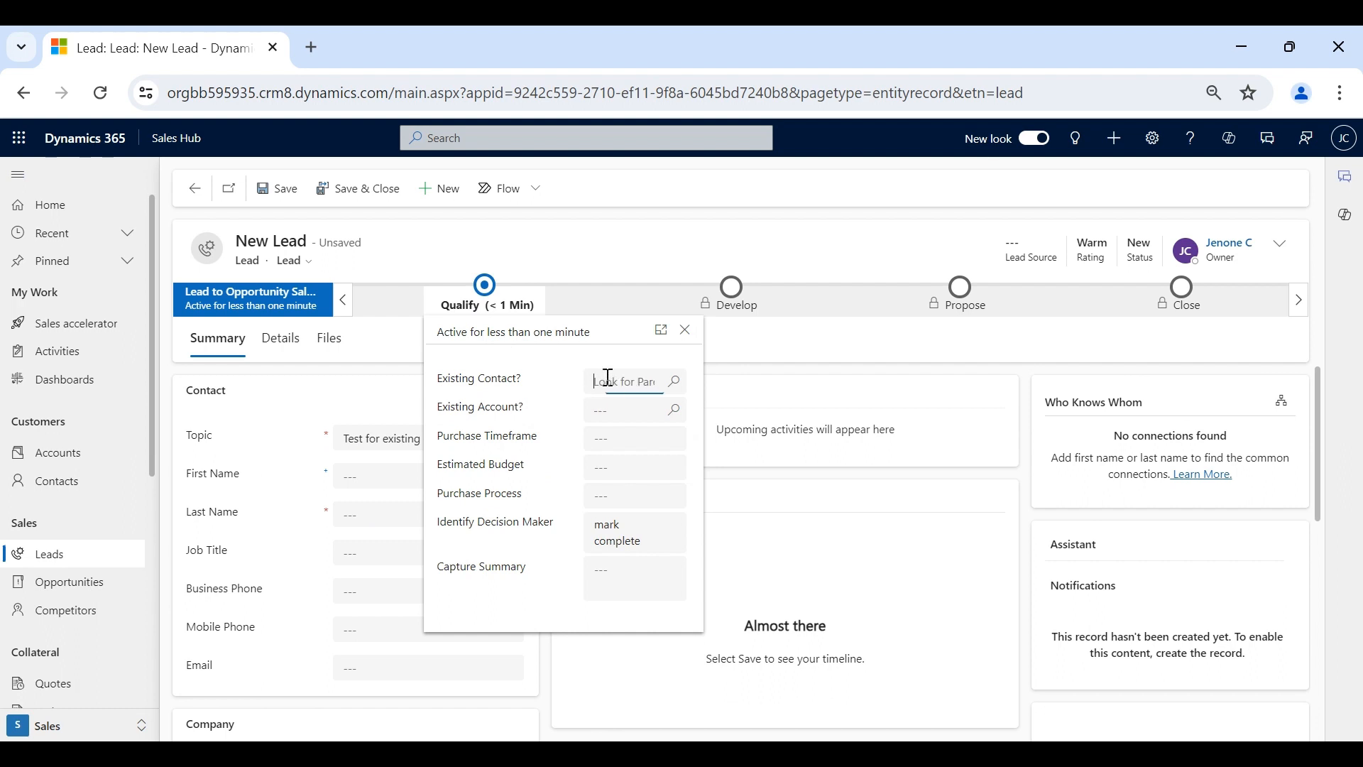
{"action": "left_click", "coordinate": [608, 377]}
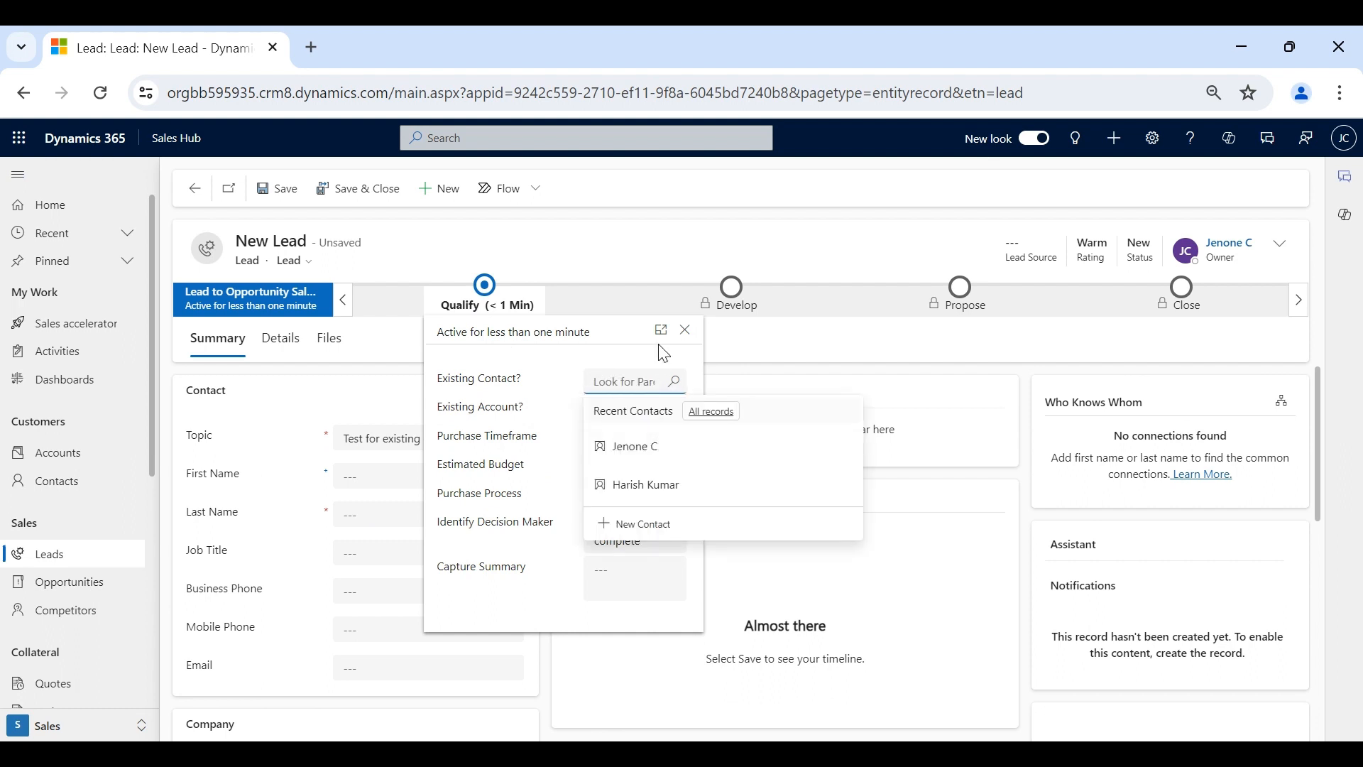
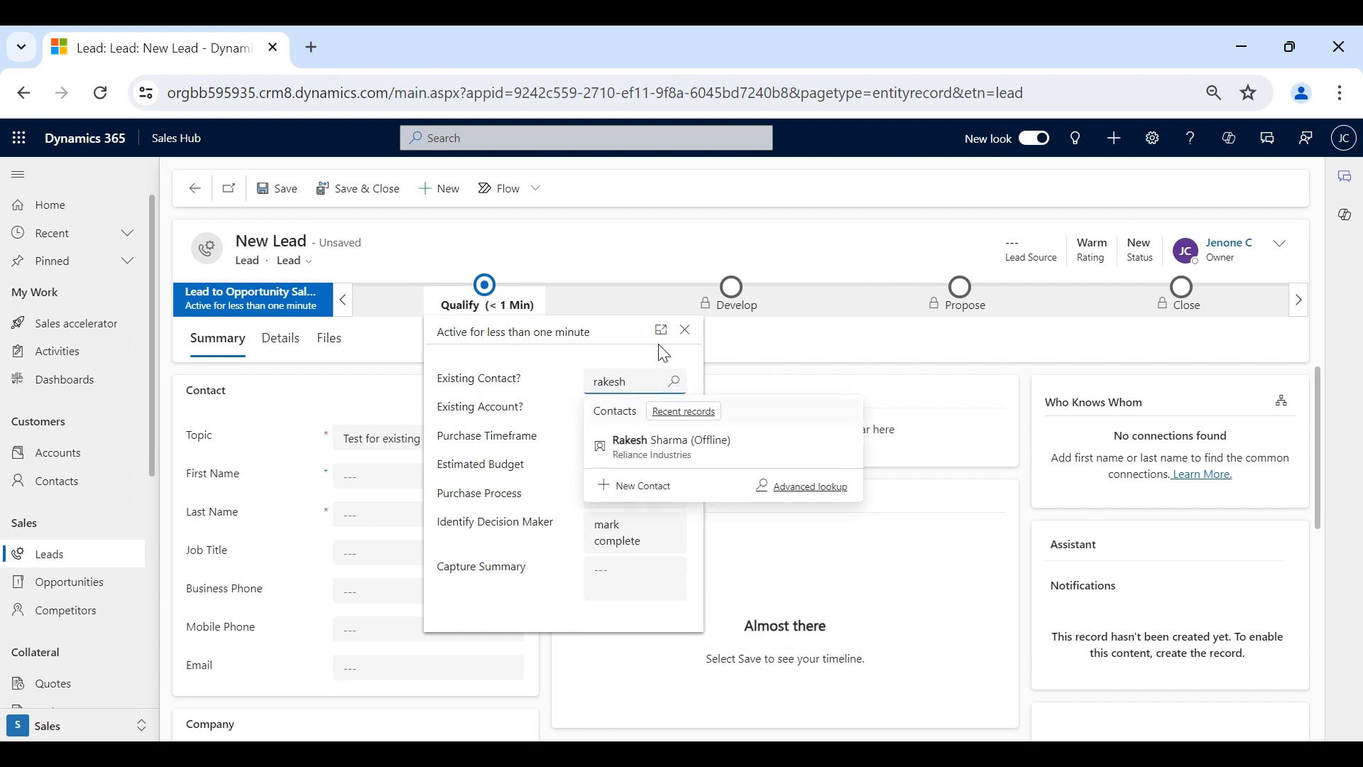
{"action": "left_click", "coordinate": [657, 444]}
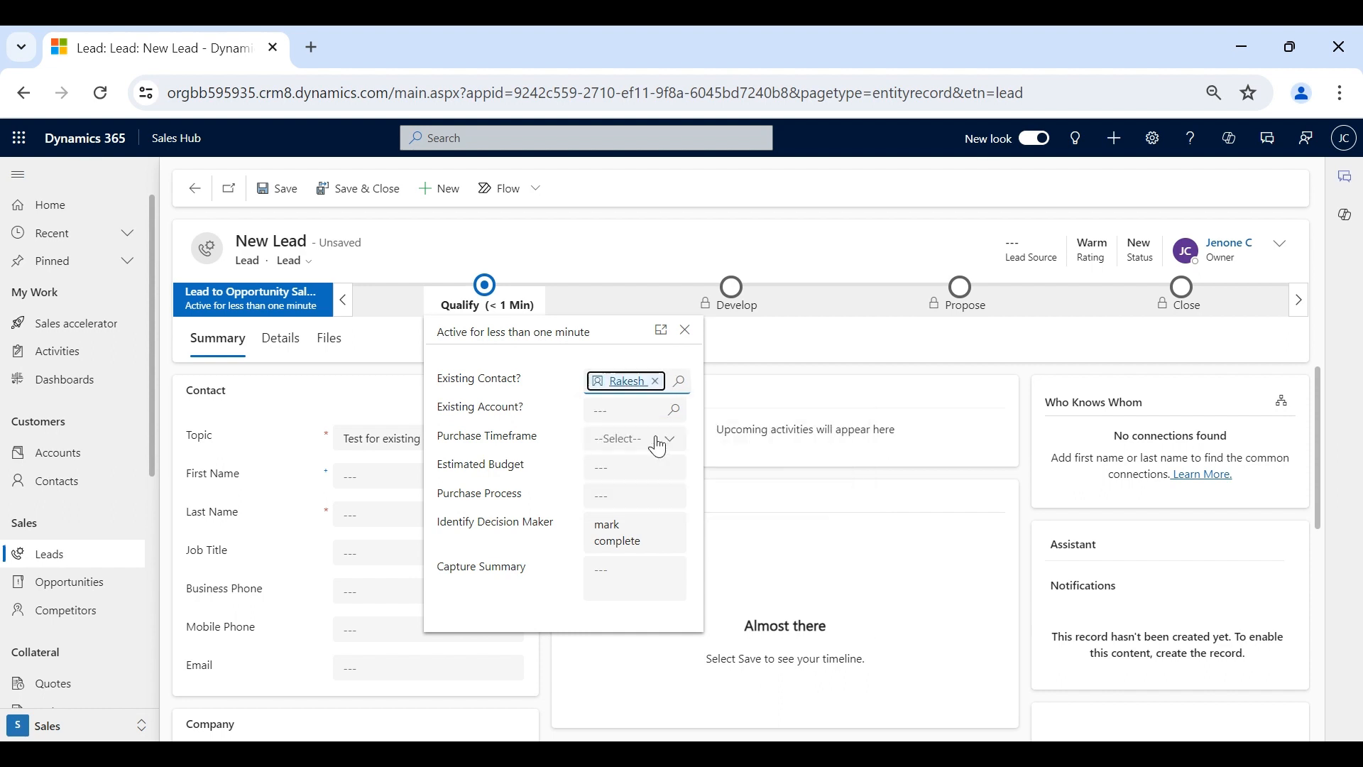
{"action": "left_click", "coordinate": [626, 404]}
{"action": "type", "text": "relian"}
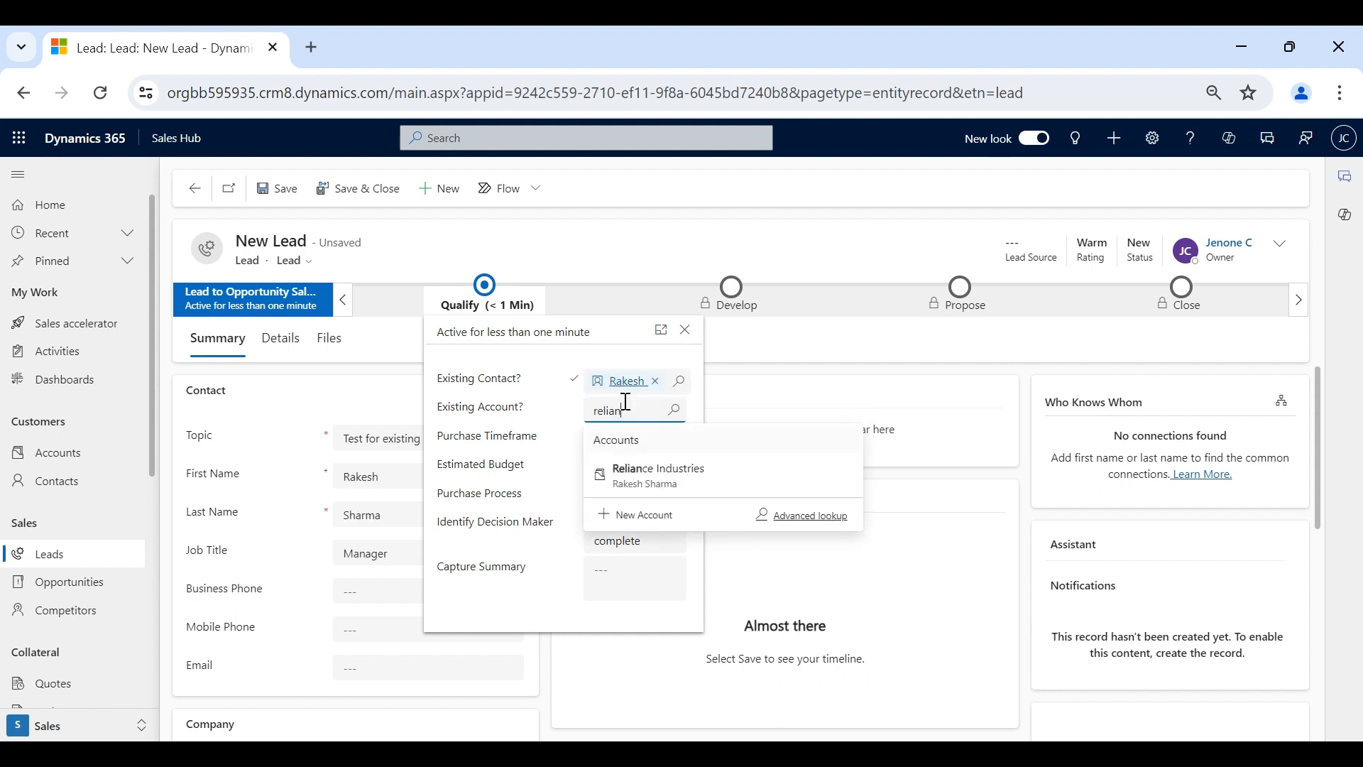
{"action": "left_click", "coordinate": [657, 472]}
{"action": "left_click", "coordinate": [282, 193]}
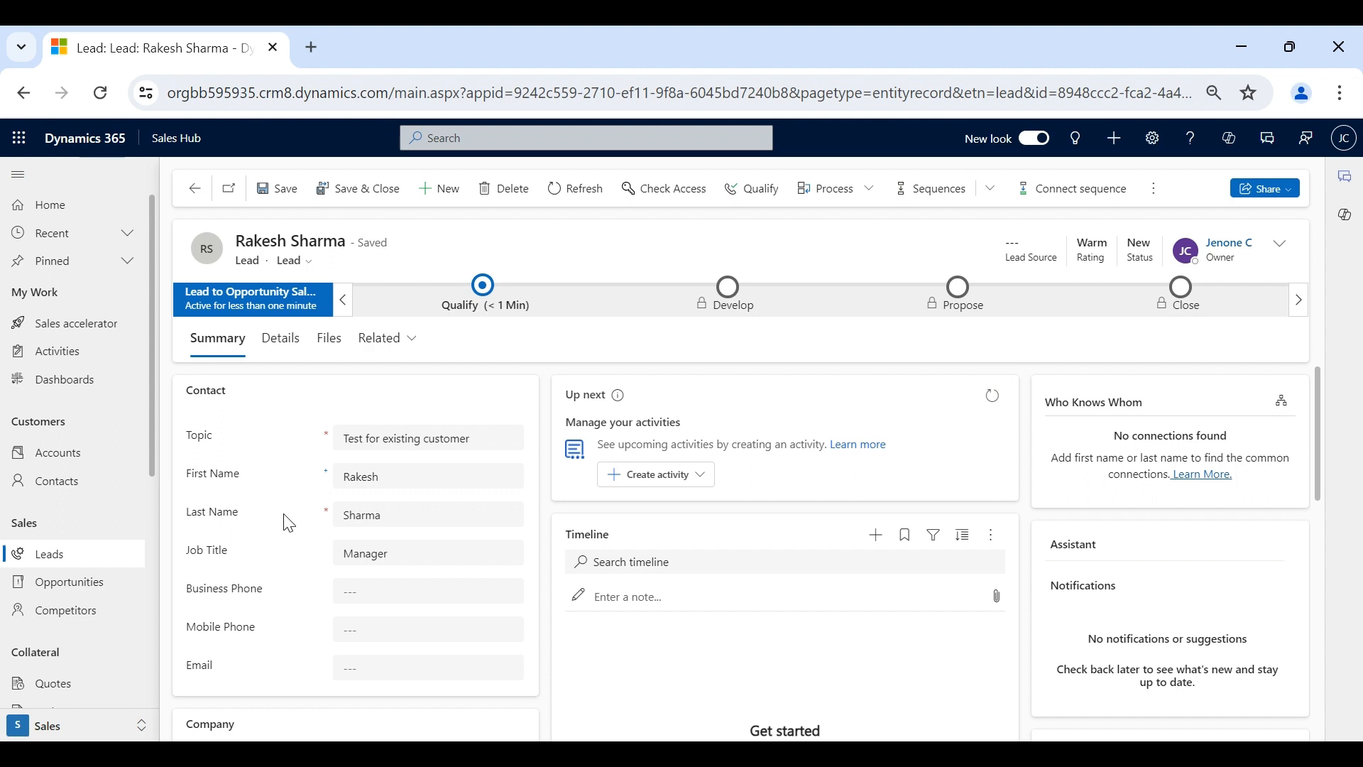
- Review the Qualify stage fields, then convert the lead to opportunity 'Test for existing customer'
{"action": "scroll", "coordinate": [288, 523], "scroll_direction": "down", "scroll_amount": 2}
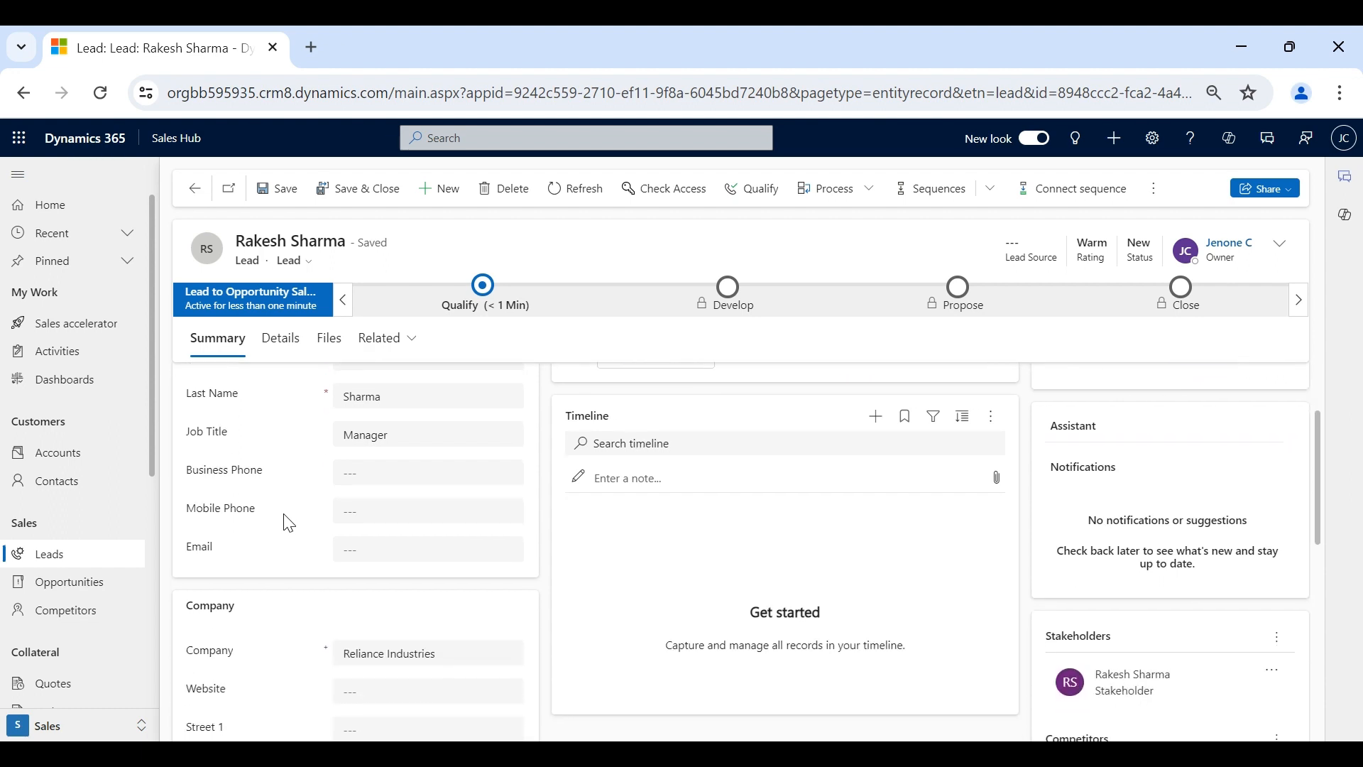
{"action": "scroll", "coordinate": [288, 524], "scroll_direction": "down", "scroll_amount": 3}
{"action": "scroll", "coordinate": [289, 523], "scroll_direction": "up", "scroll_amount": 5}
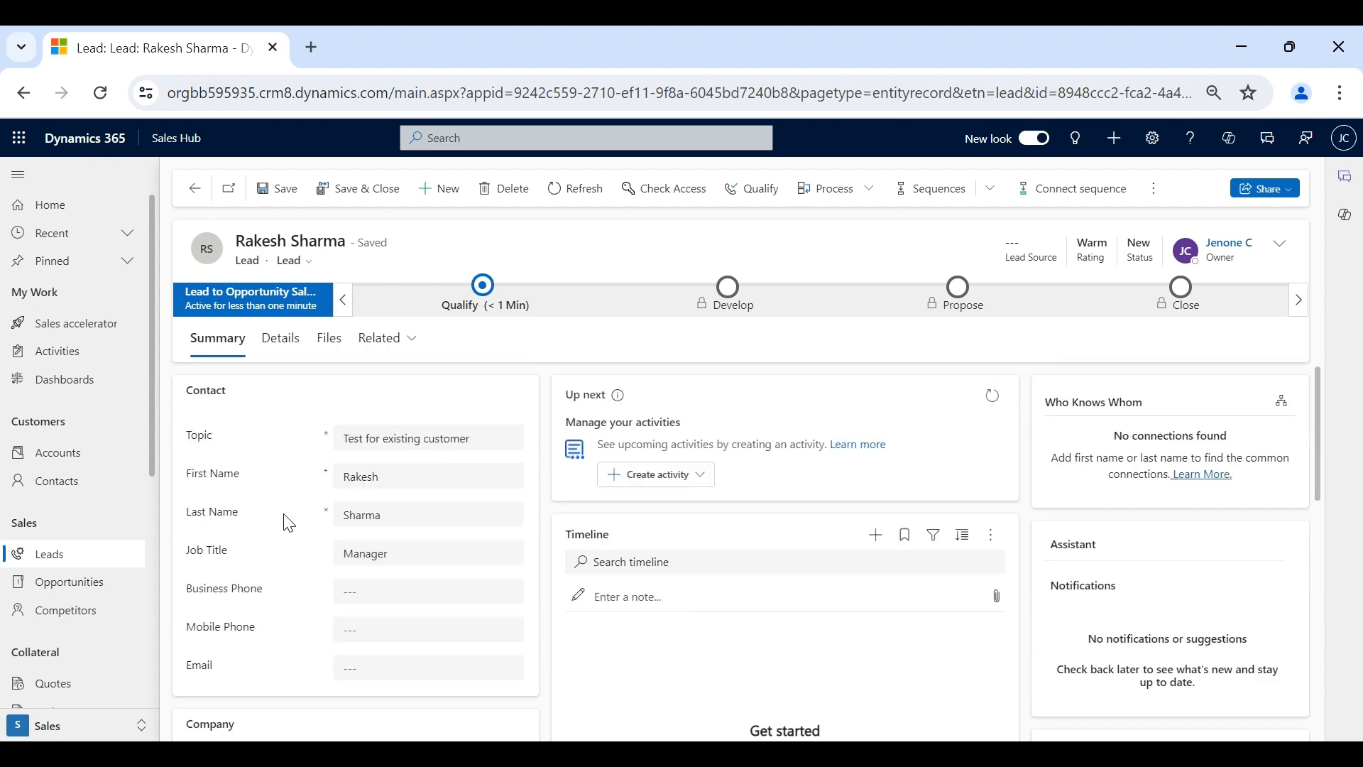
{"action": "left_click", "coordinate": [496, 312]}
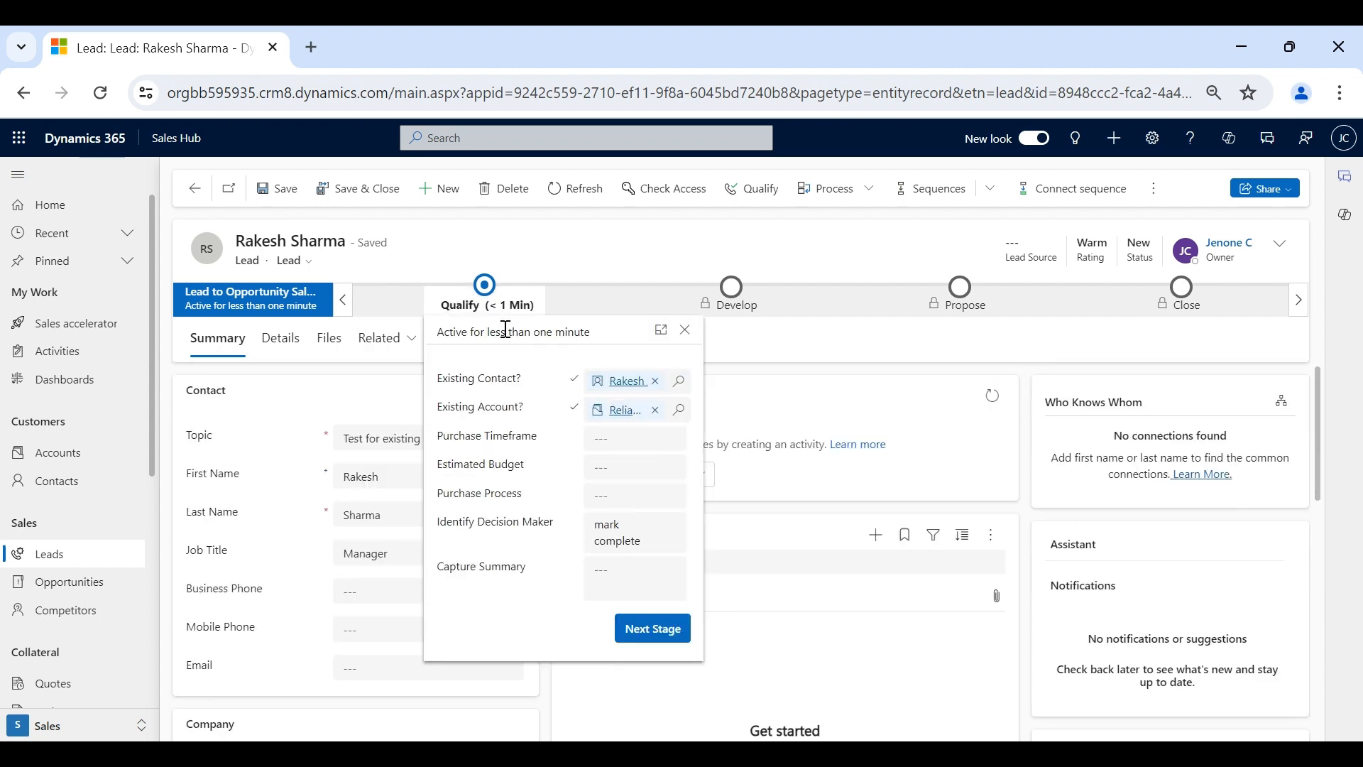
{"action": "left_click", "coordinate": [502, 307]}
{"action": "left_click", "coordinate": [526, 305]}
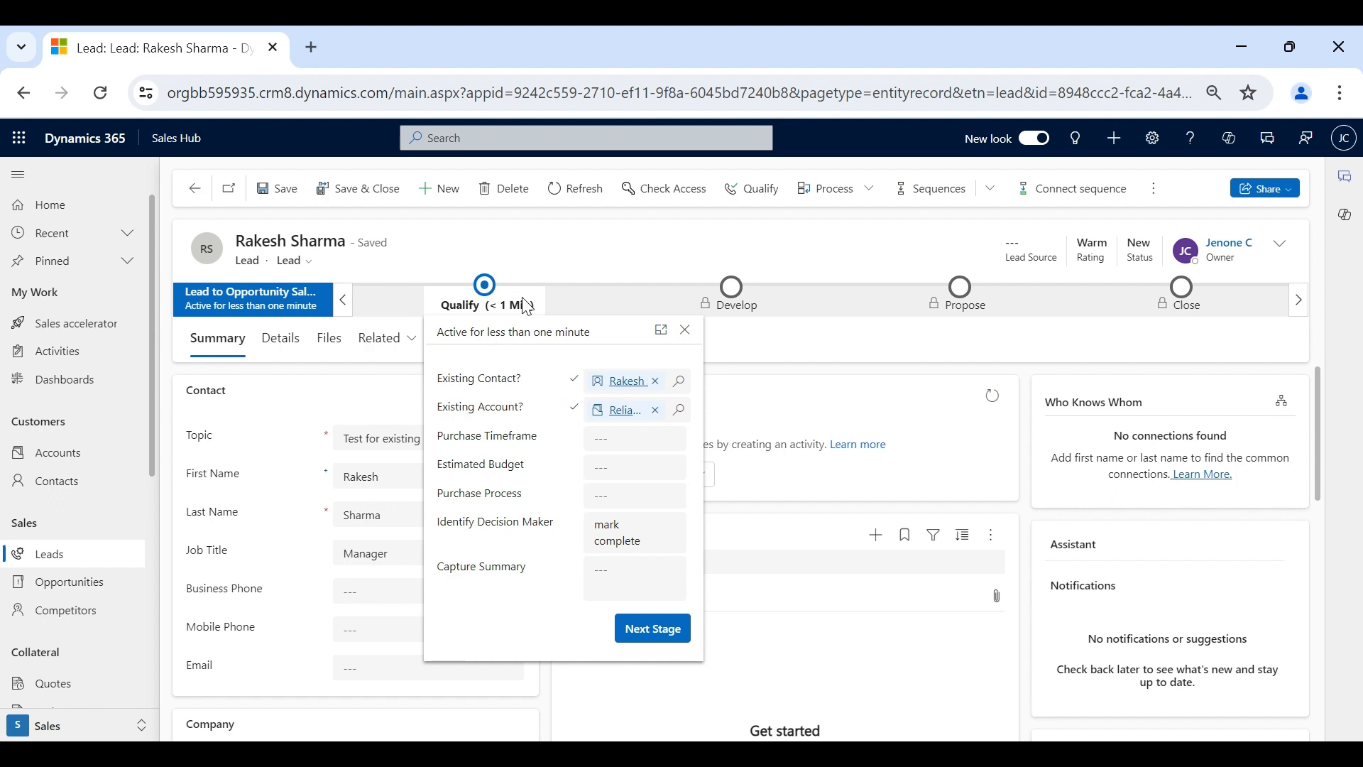
{"action": "left_click", "coordinate": [748, 257]}
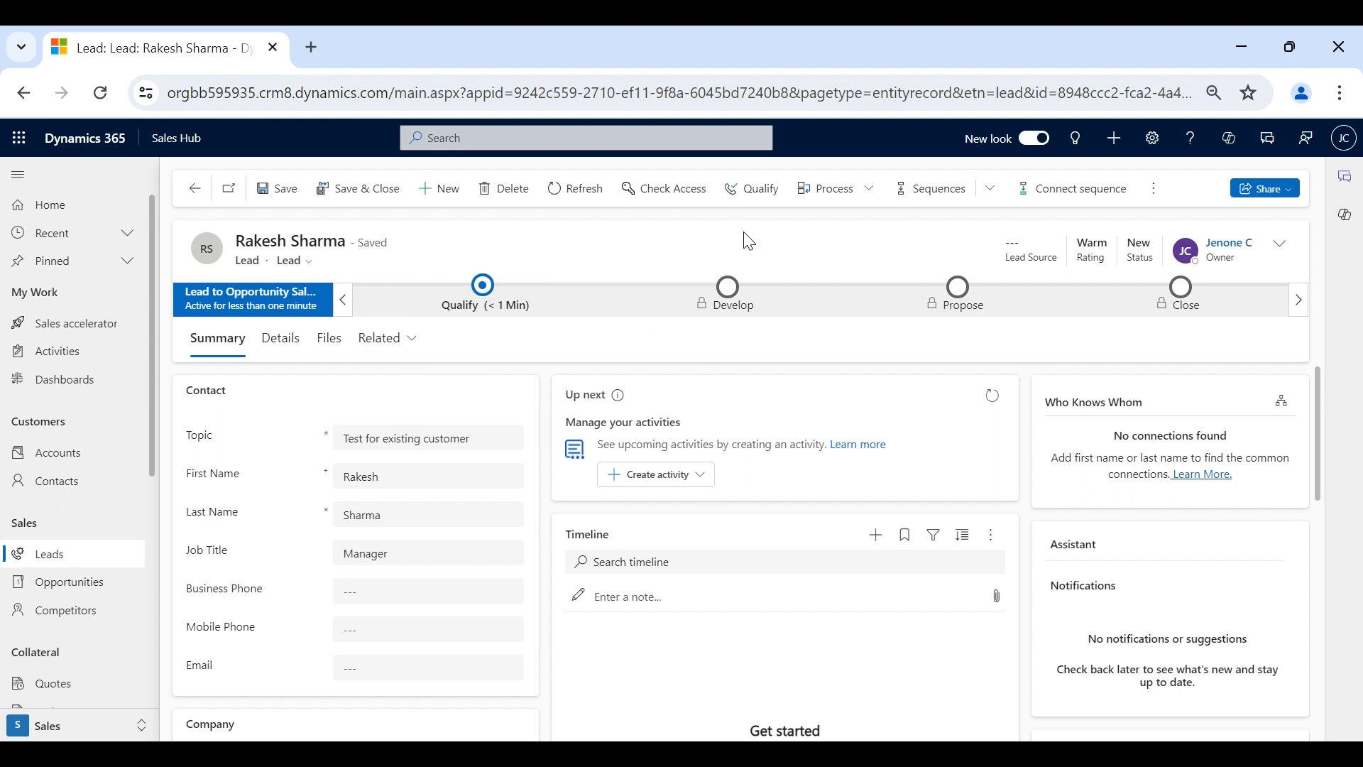
{"action": "left_click", "coordinate": [754, 189]}
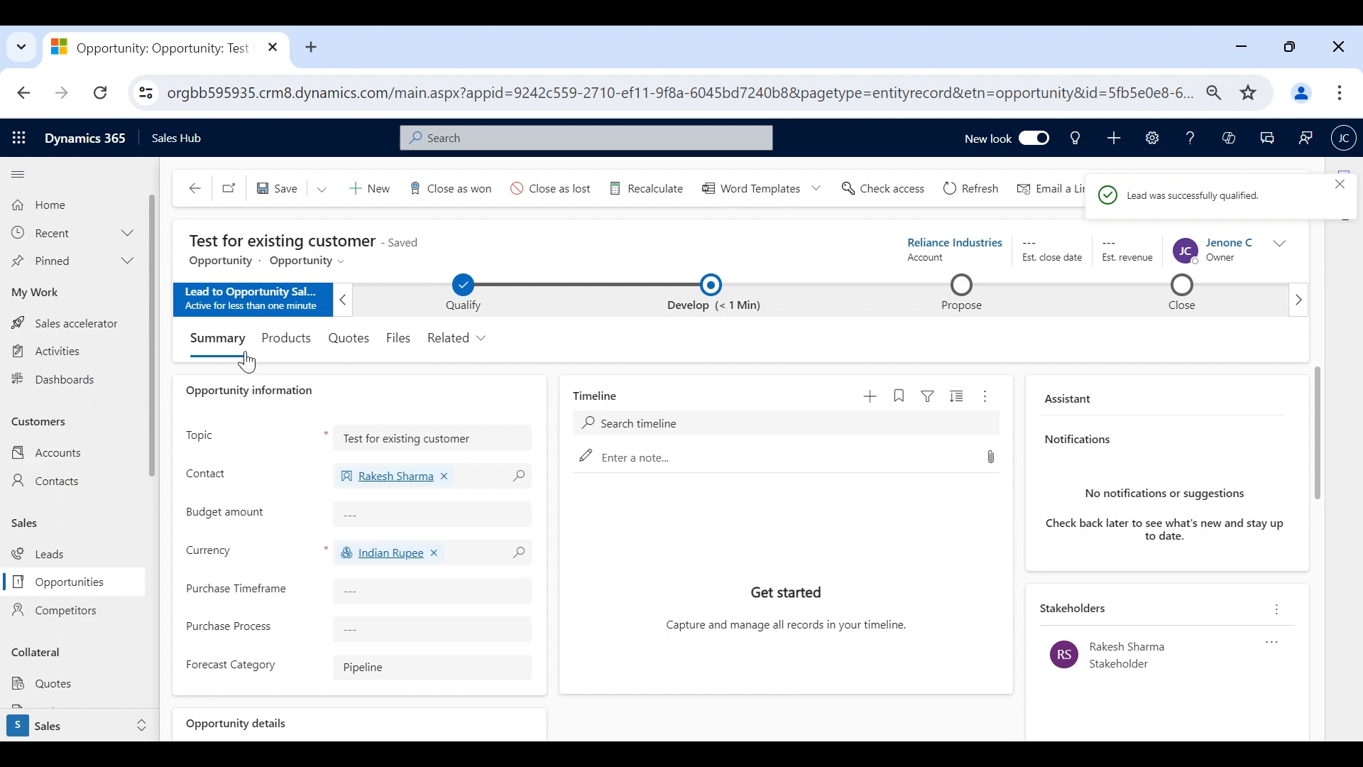
- Select Reliance Industries in Accounts, check its contact in Contacts, then return to Leads
{"action": "left_click", "coordinate": [86, 460]}
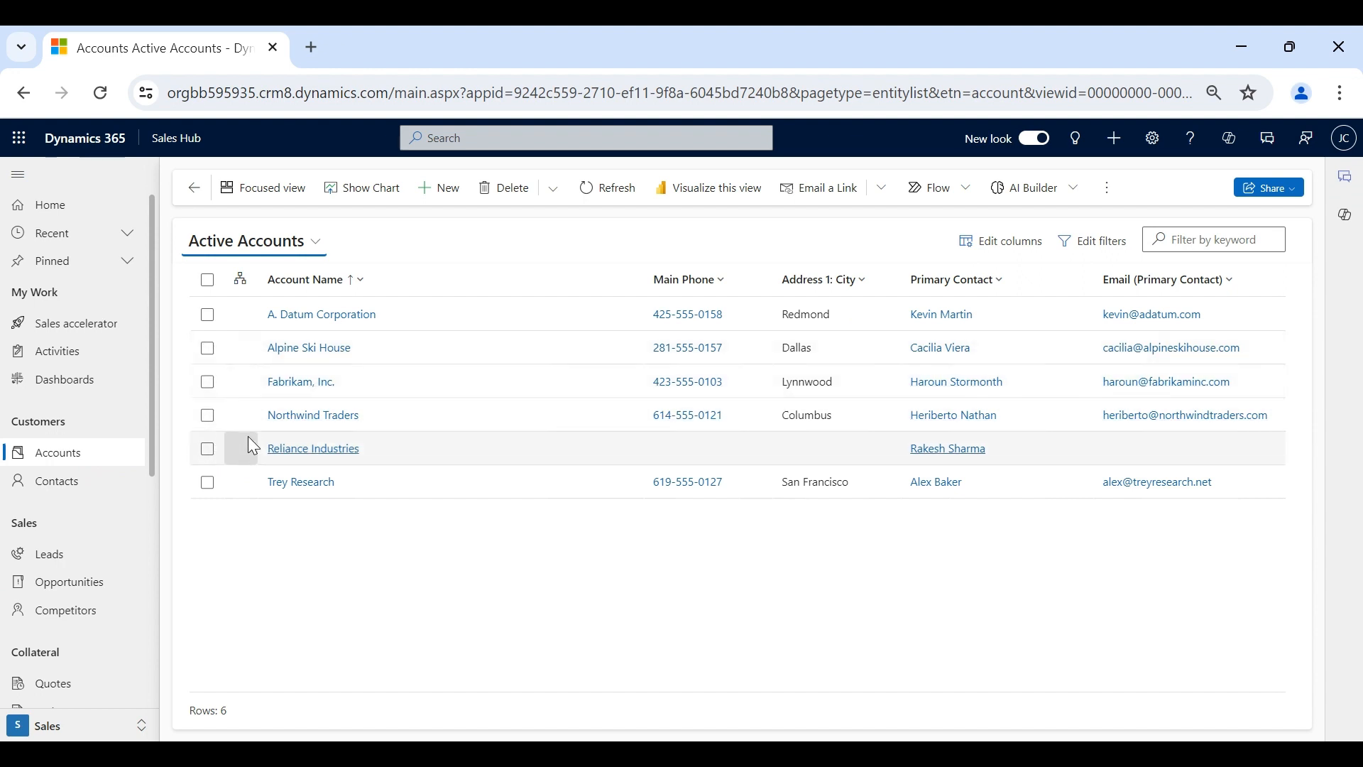
{"action": "left_click", "coordinate": [208, 450]}
{"action": "left_click", "coordinate": [108, 482]}
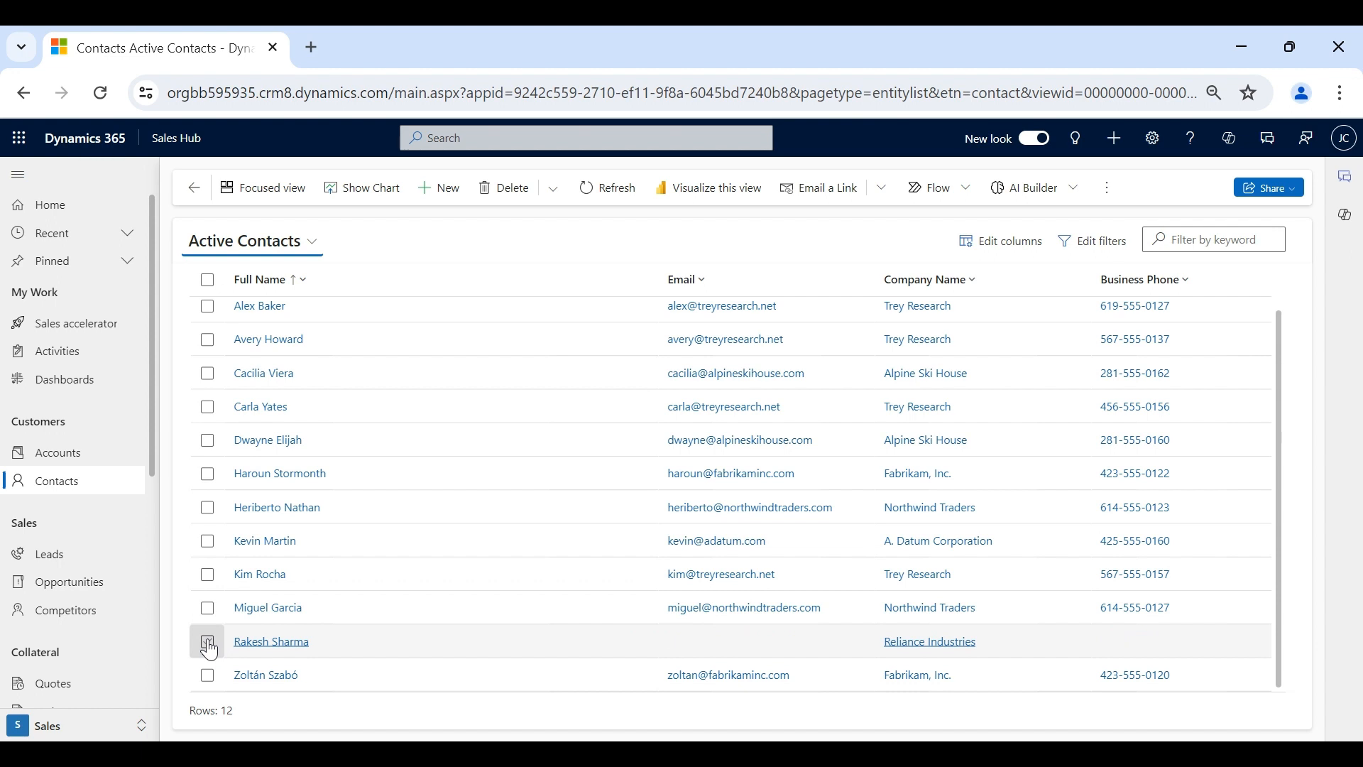
{"action": "scroll", "coordinate": [969, 687], "scroll_direction": "up", "scroll_amount": 1}
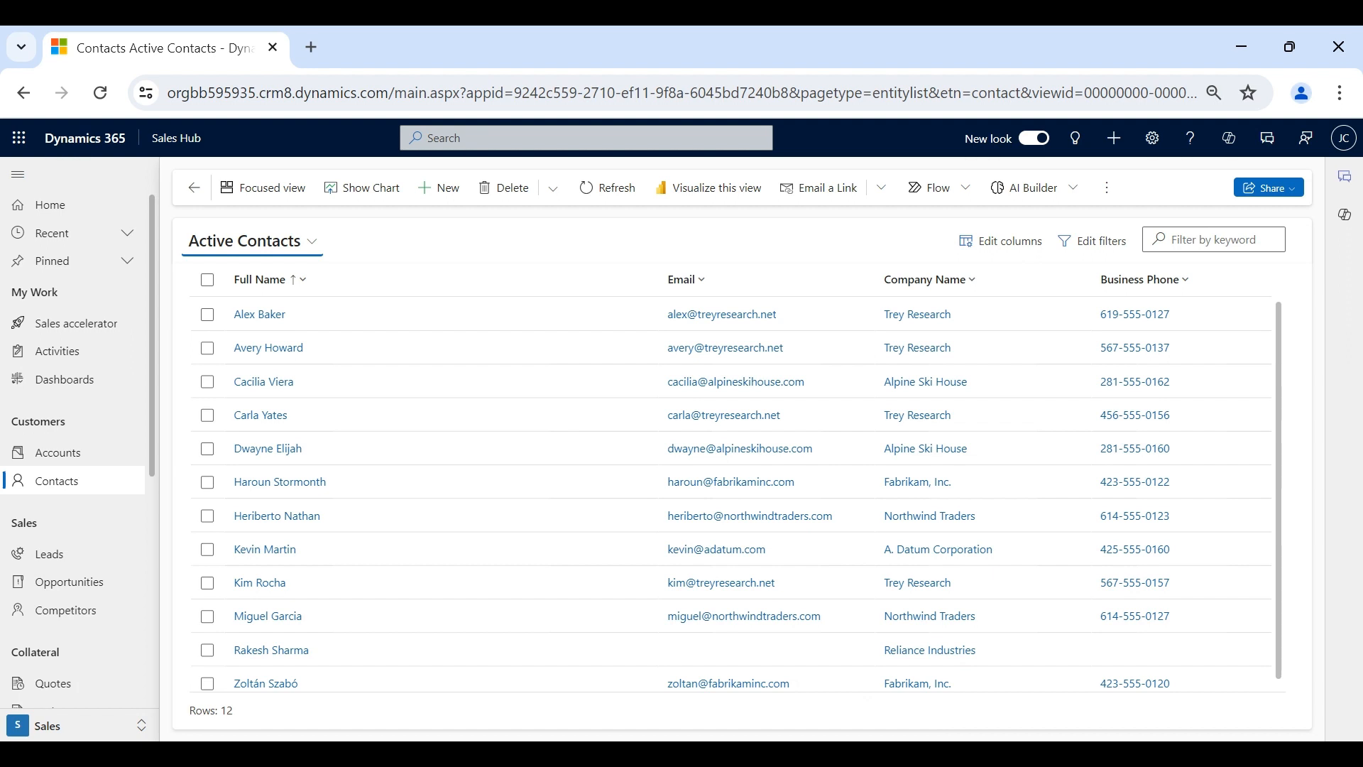
{"action": "left_click", "coordinate": [78, 561]}
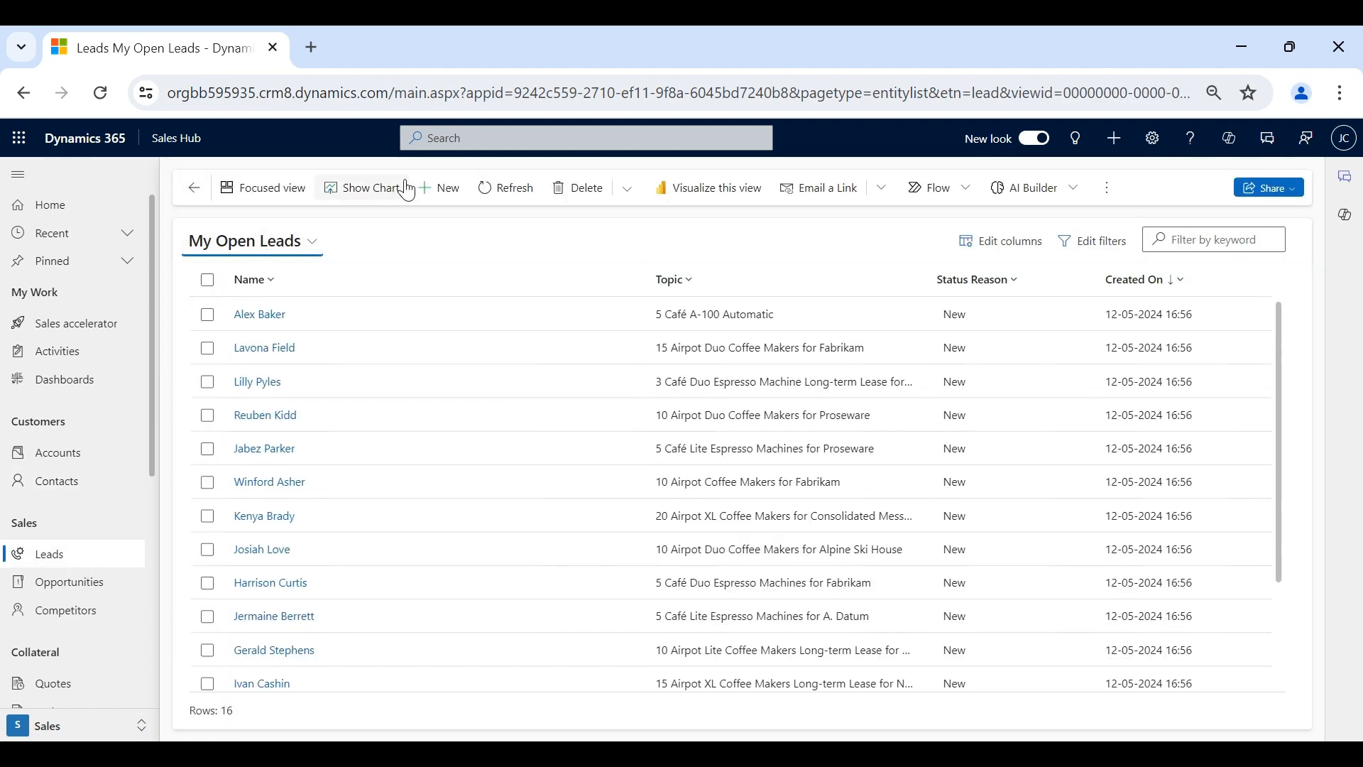
- Start a new lead with topic 'Sales process demo - TV purchase'
{"action": "left_click", "coordinate": [438, 189]}
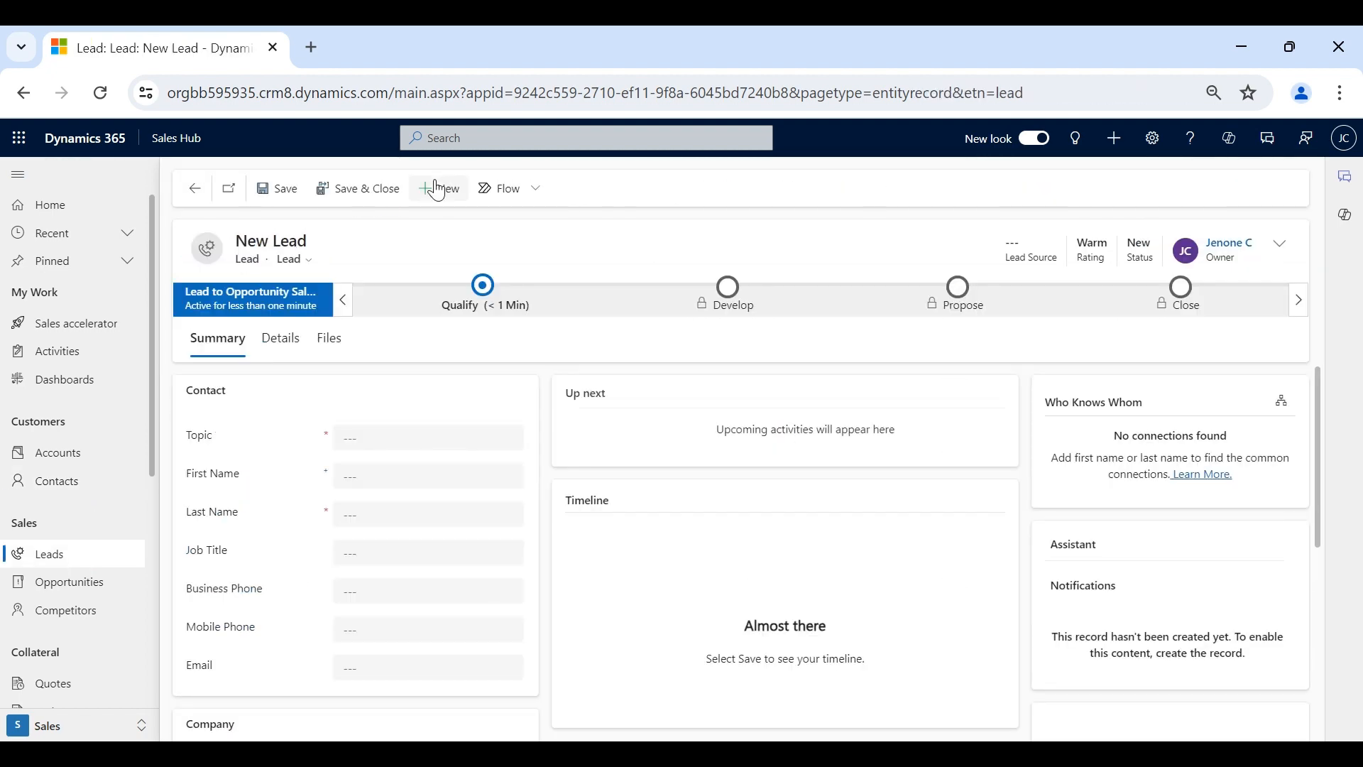
{"action": "left_click", "coordinate": [372, 437]}
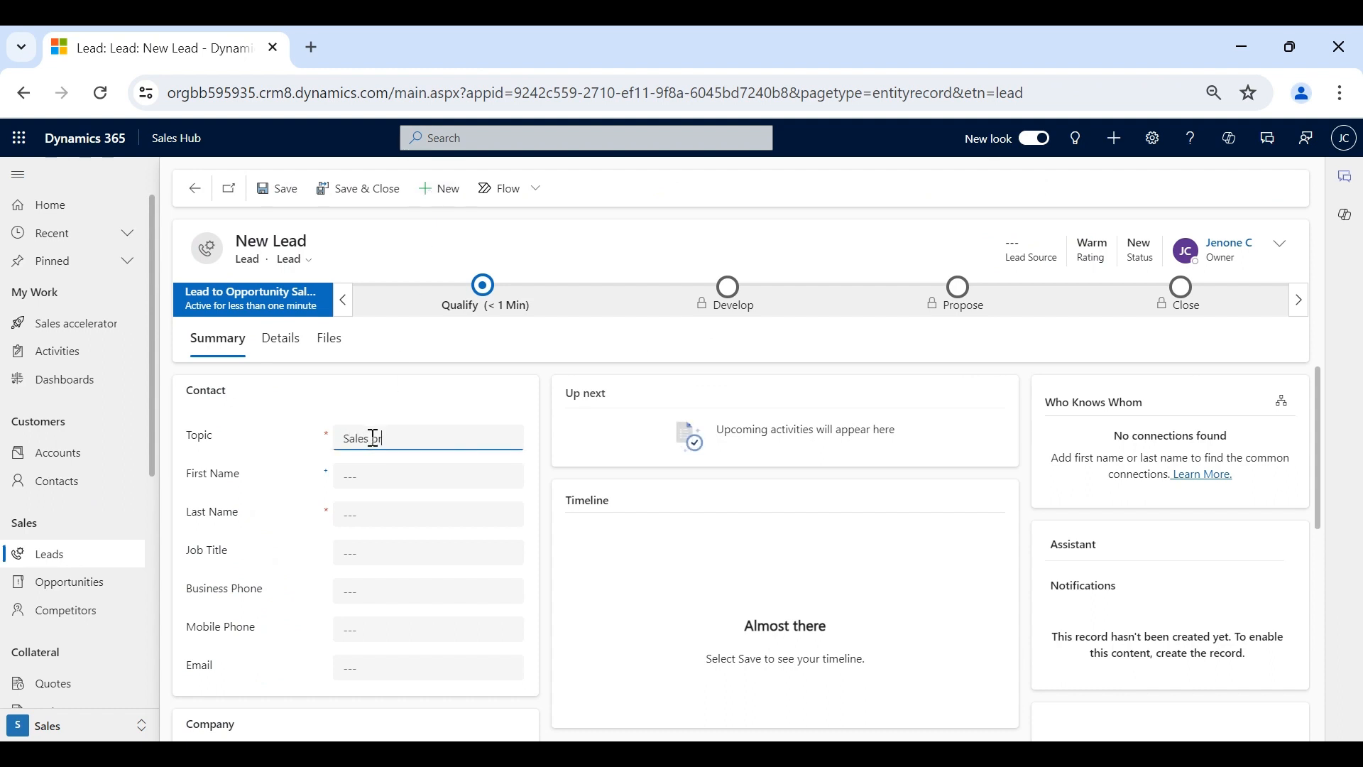
{"action": "type", "text": "o - TV purchase"}
- In the Qualify stage, link the existing contact and Reliance Industries account, then save
{"action": "left_click", "coordinate": [499, 297]}
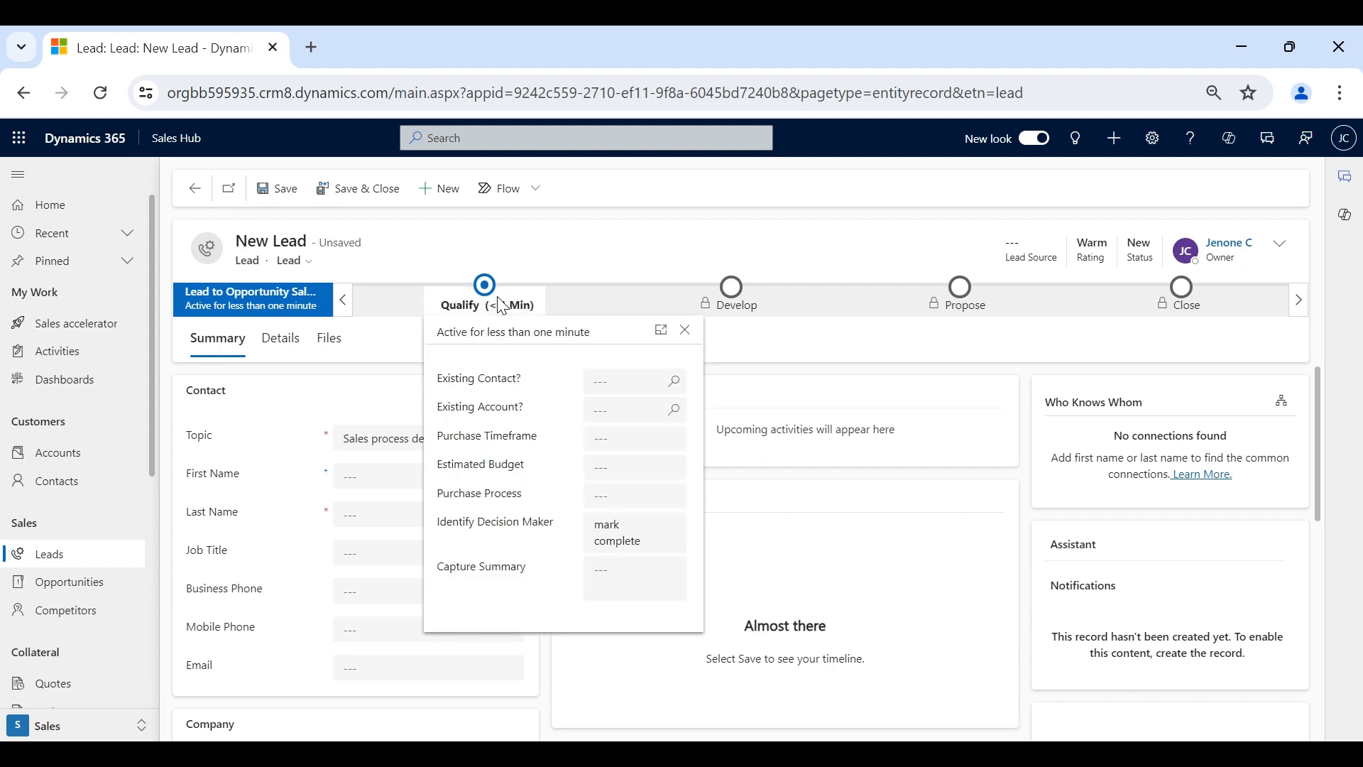
{"action": "left_click", "coordinate": [601, 382]}
{"action": "type", "text": "rake"}
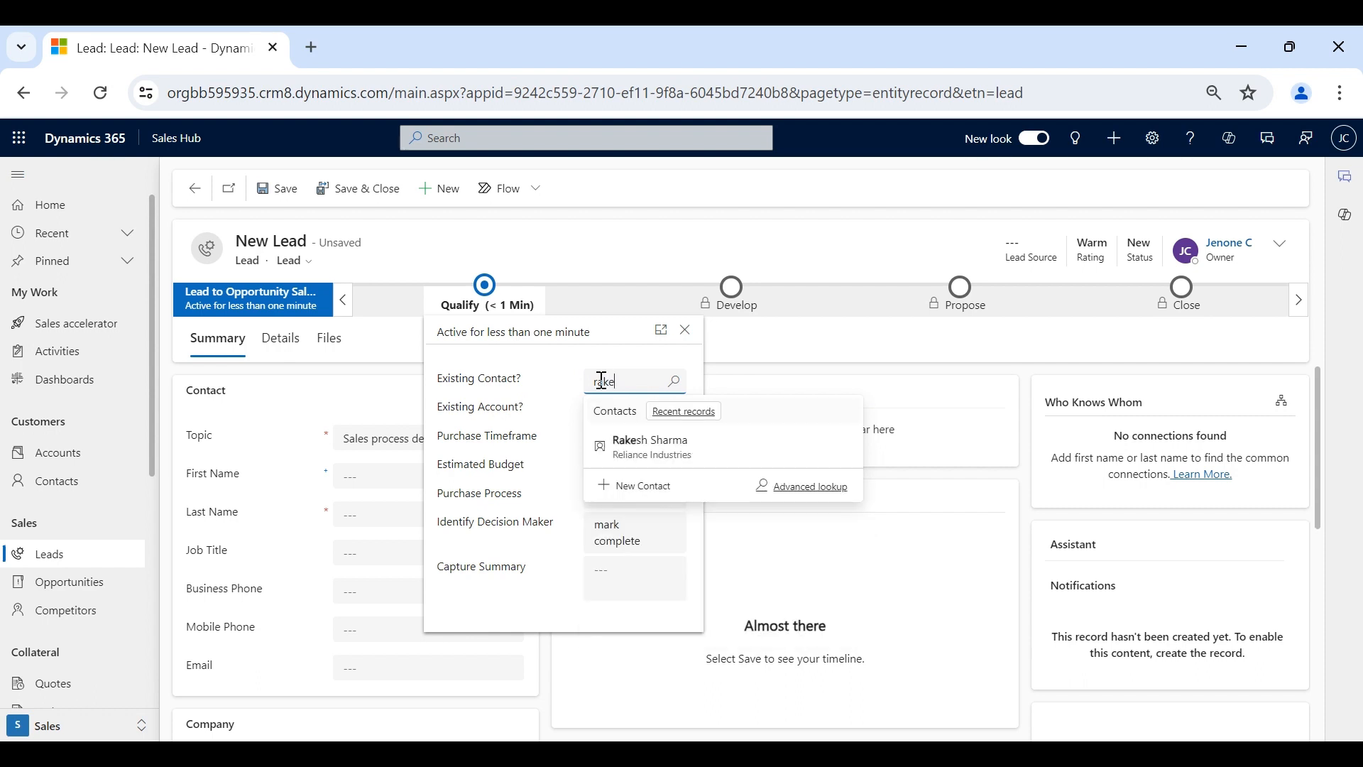
{"action": "left_click", "coordinate": [623, 451]}
{"action": "left_click", "coordinate": [616, 410]}
{"action": "type", "text": "relian"}
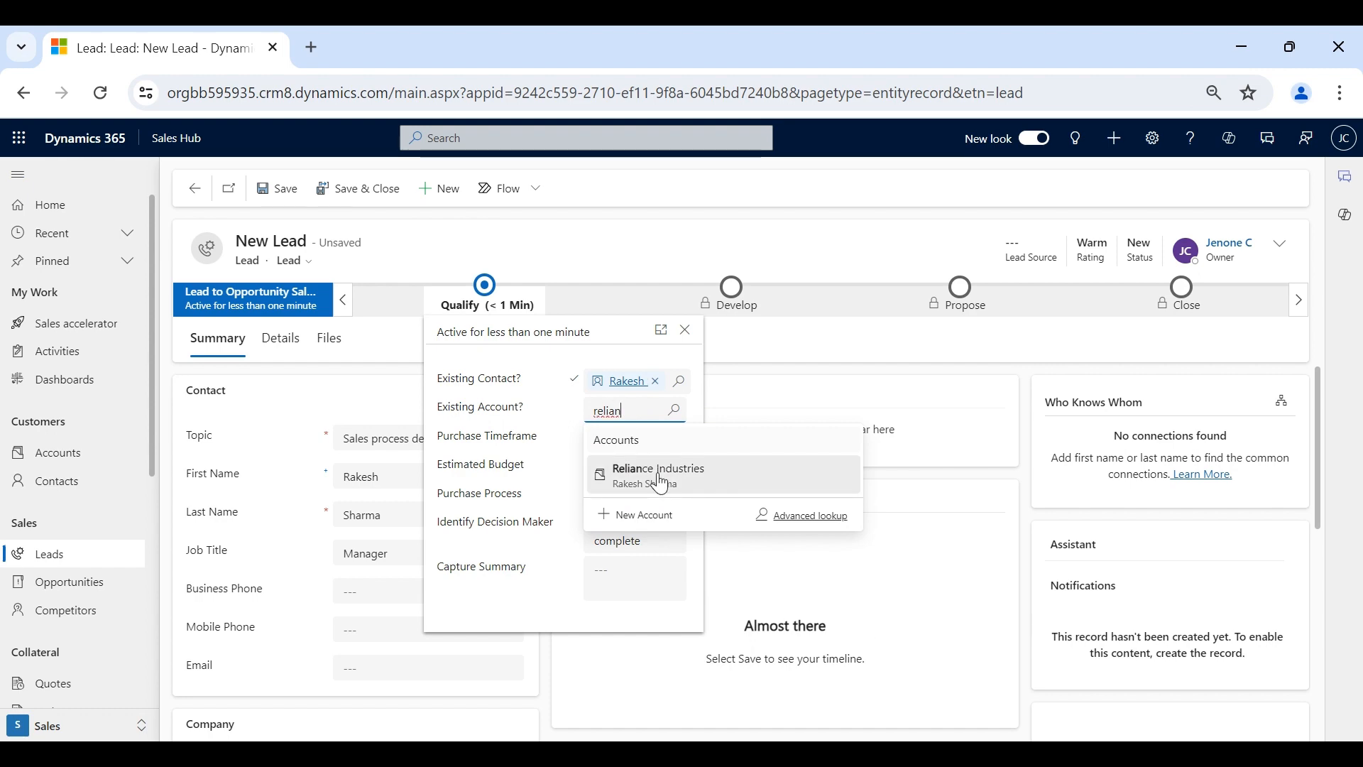
{"action": "left_click", "coordinate": [625, 470]}
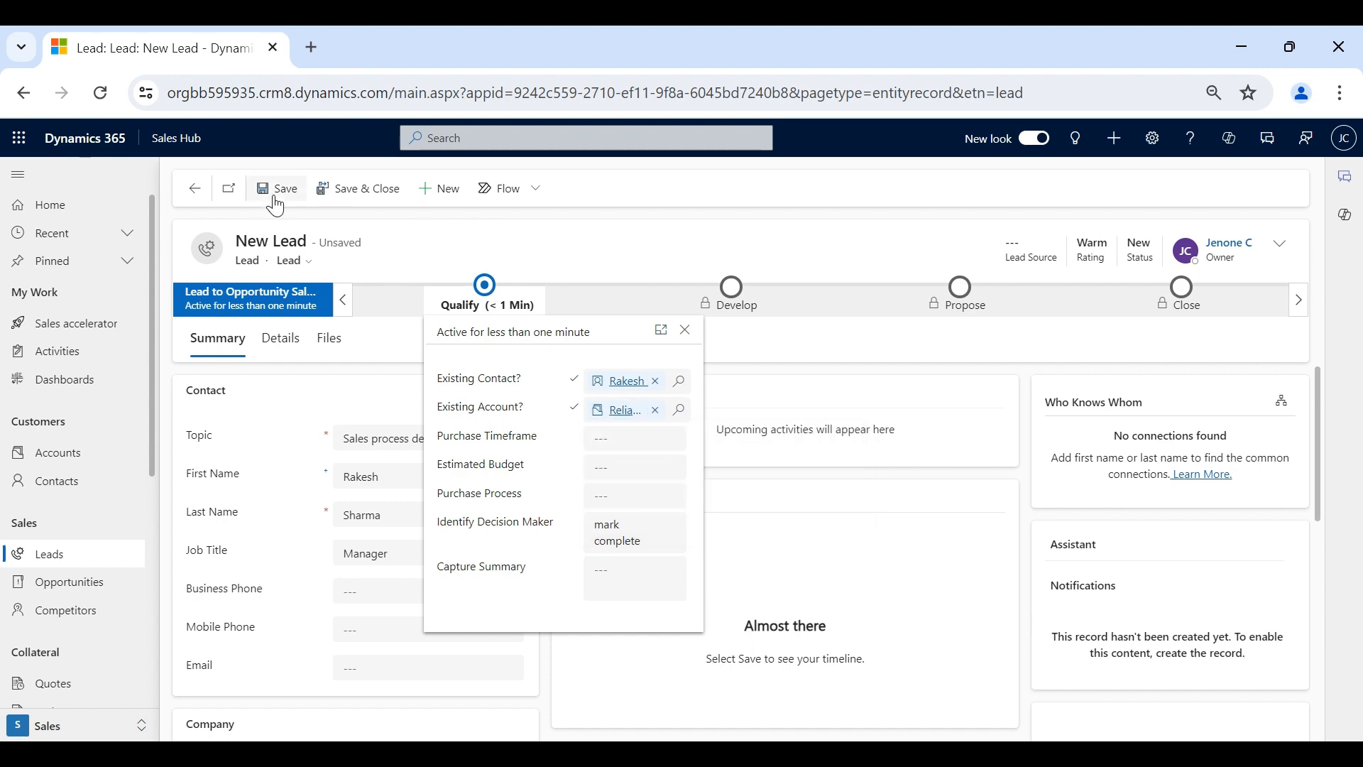
{"action": "left_click", "coordinate": [275, 199]}
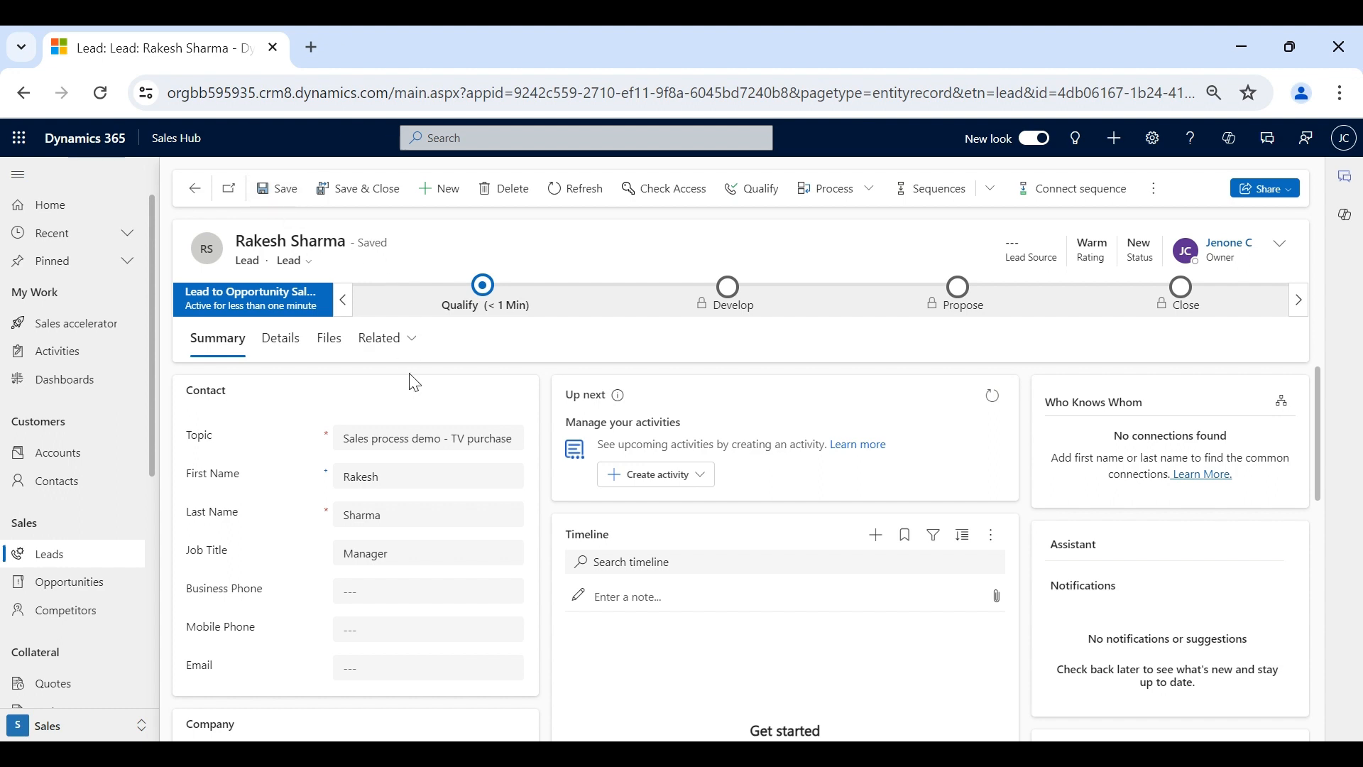
{"action": "scroll", "coordinate": [412, 380], "scroll_direction": "down", "scroll_amount": 3}
{"action": "scroll", "coordinate": [412, 380], "scroll_direction": "up", "scroll_amount": 3}
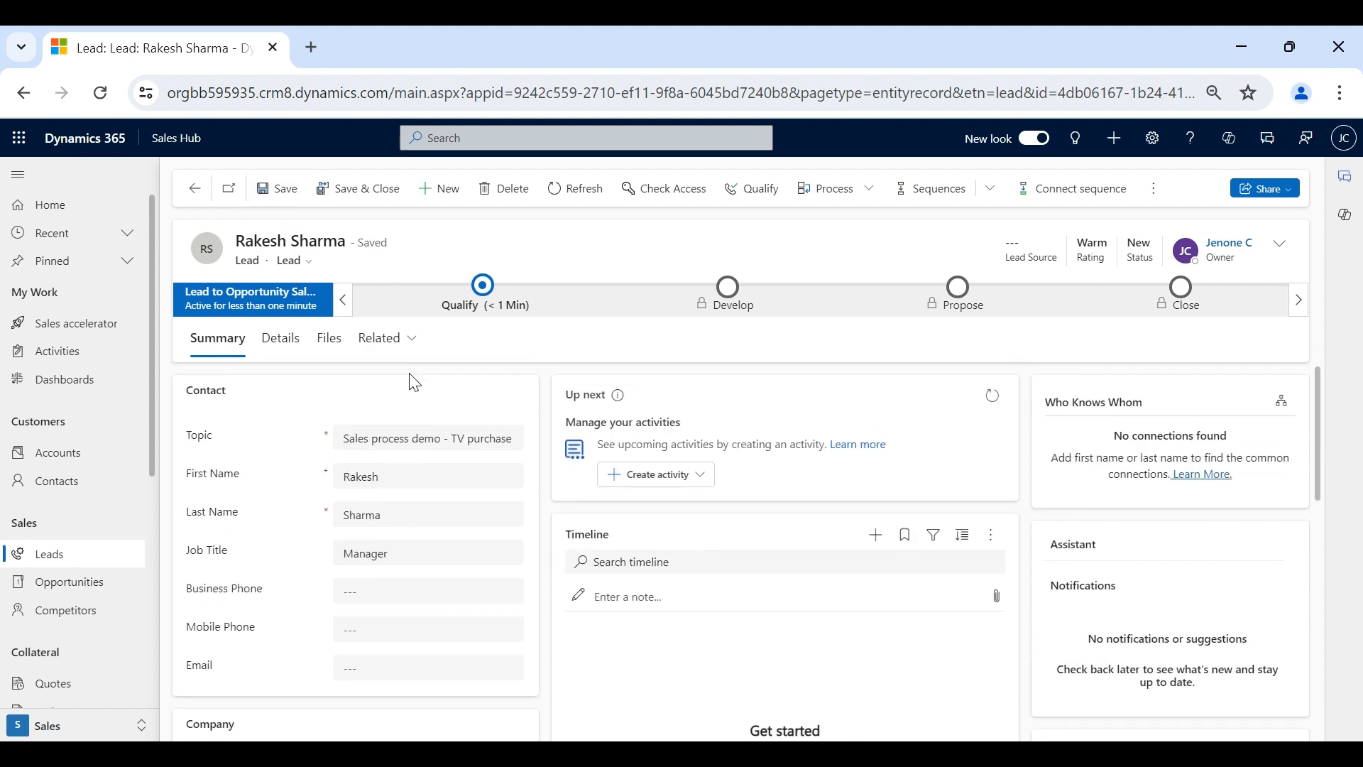
{"action": "left_click", "coordinate": [269, 345]}
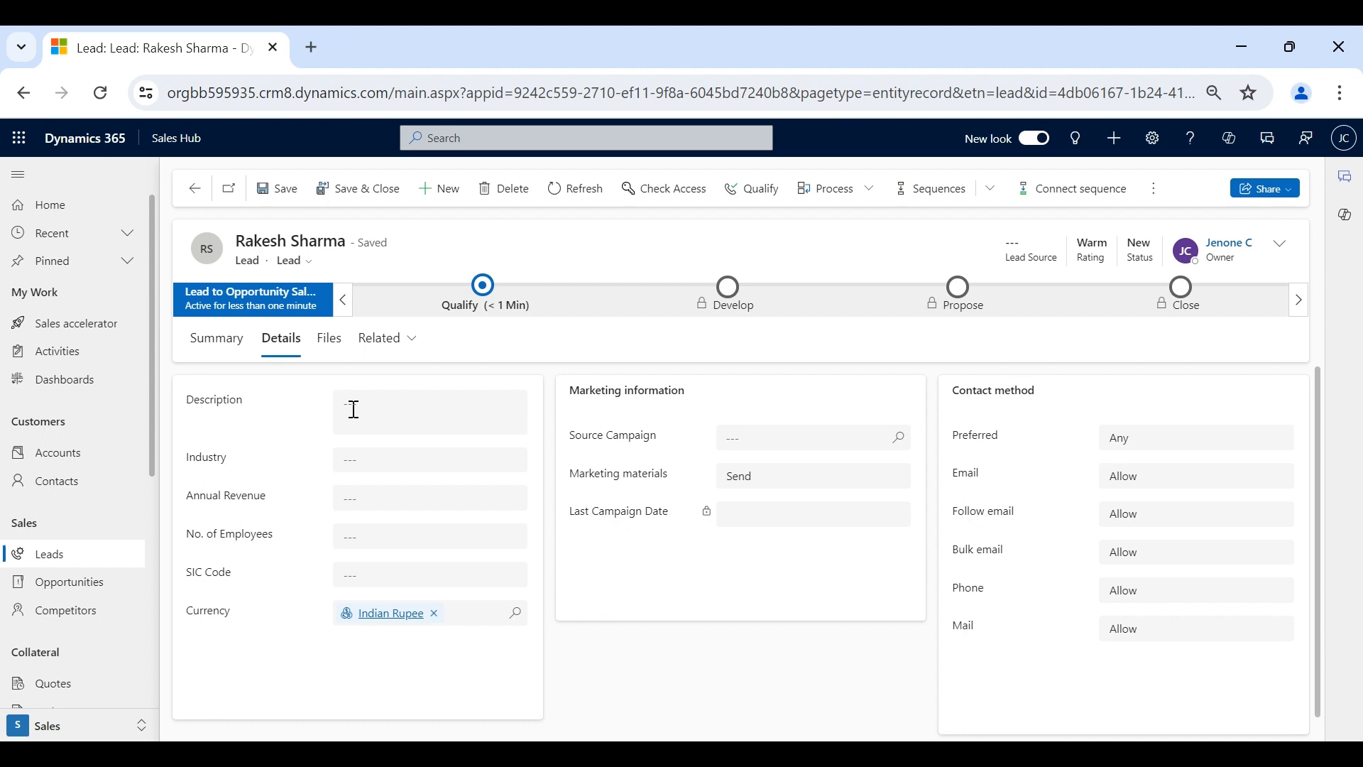
{"action": "scroll", "coordinate": [354, 410], "scroll_direction": "down", "scroll_amount": 1}
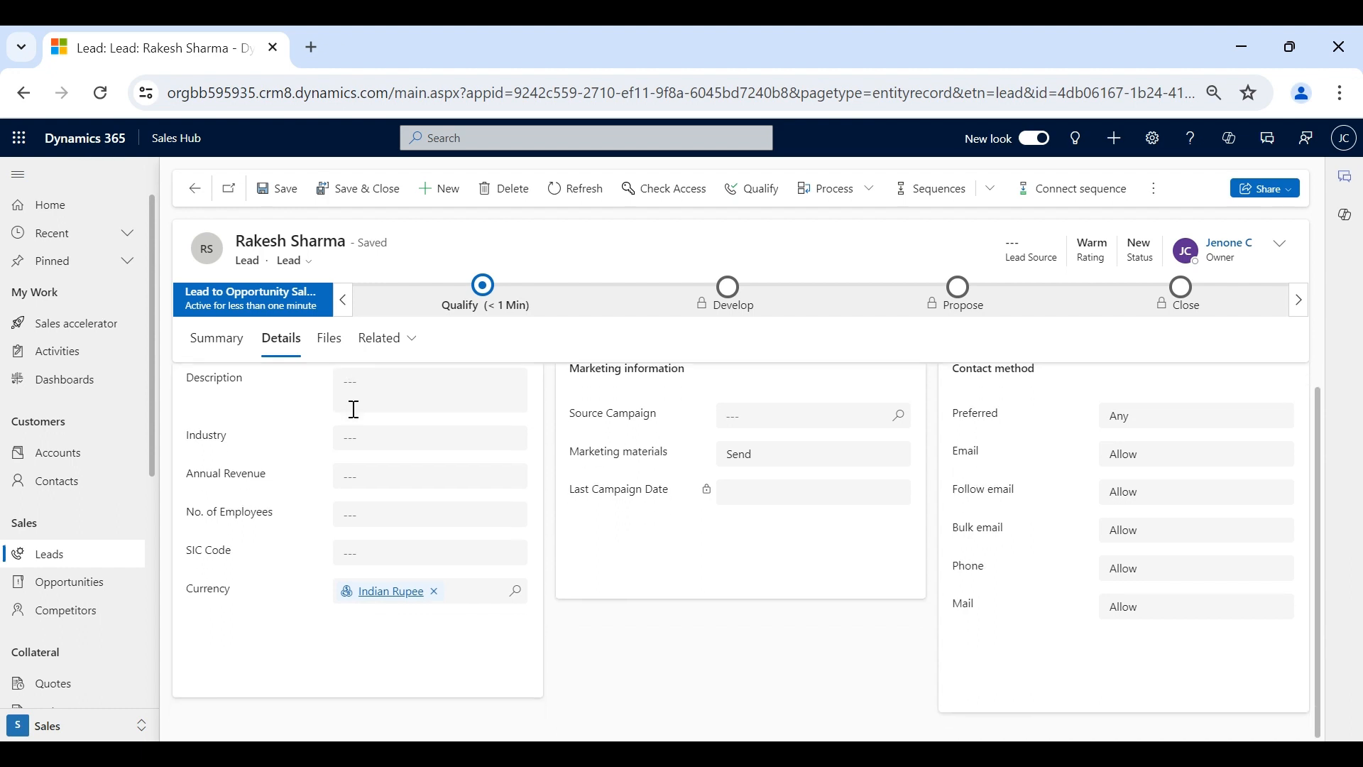
{"action": "scroll", "coordinate": [881, 469], "scroll_direction": "up", "scroll_amount": 1}
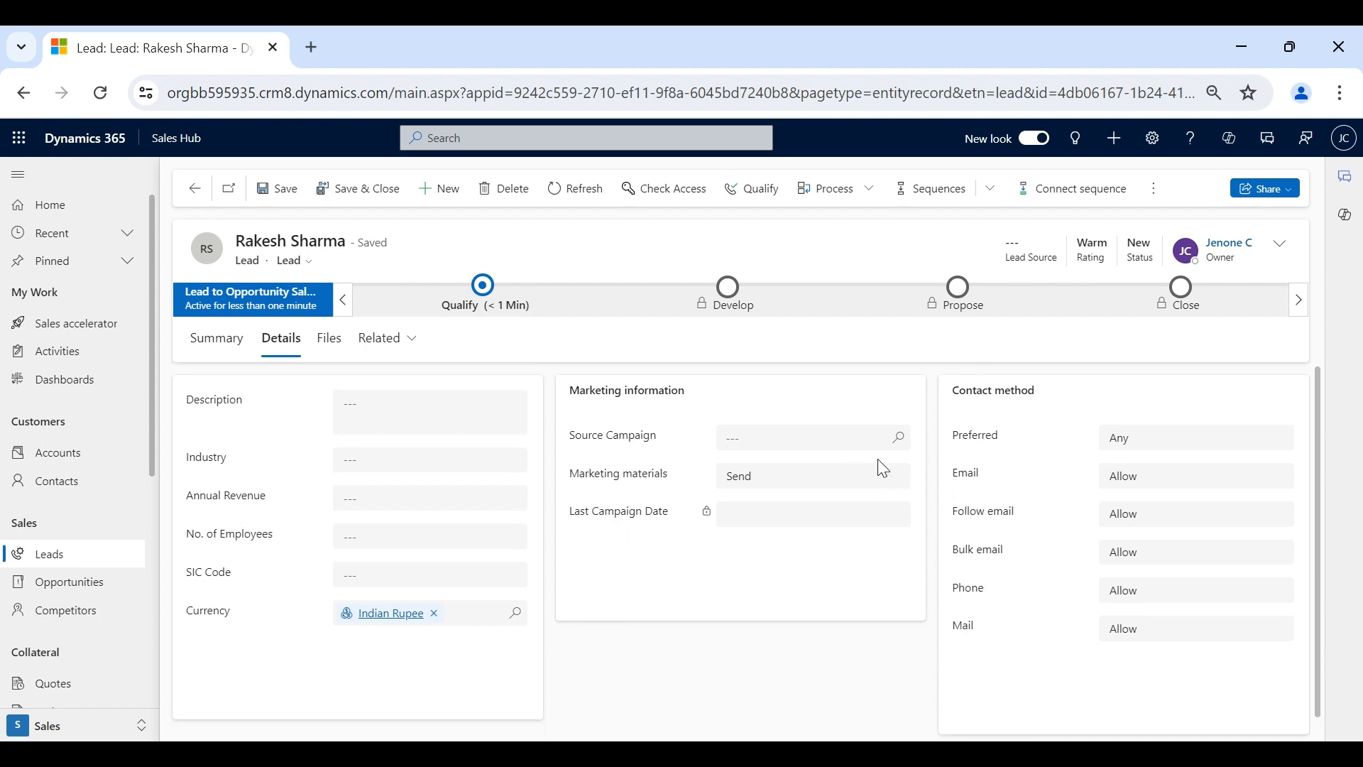
{"action": "left_click", "coordinate": [205, 346]}
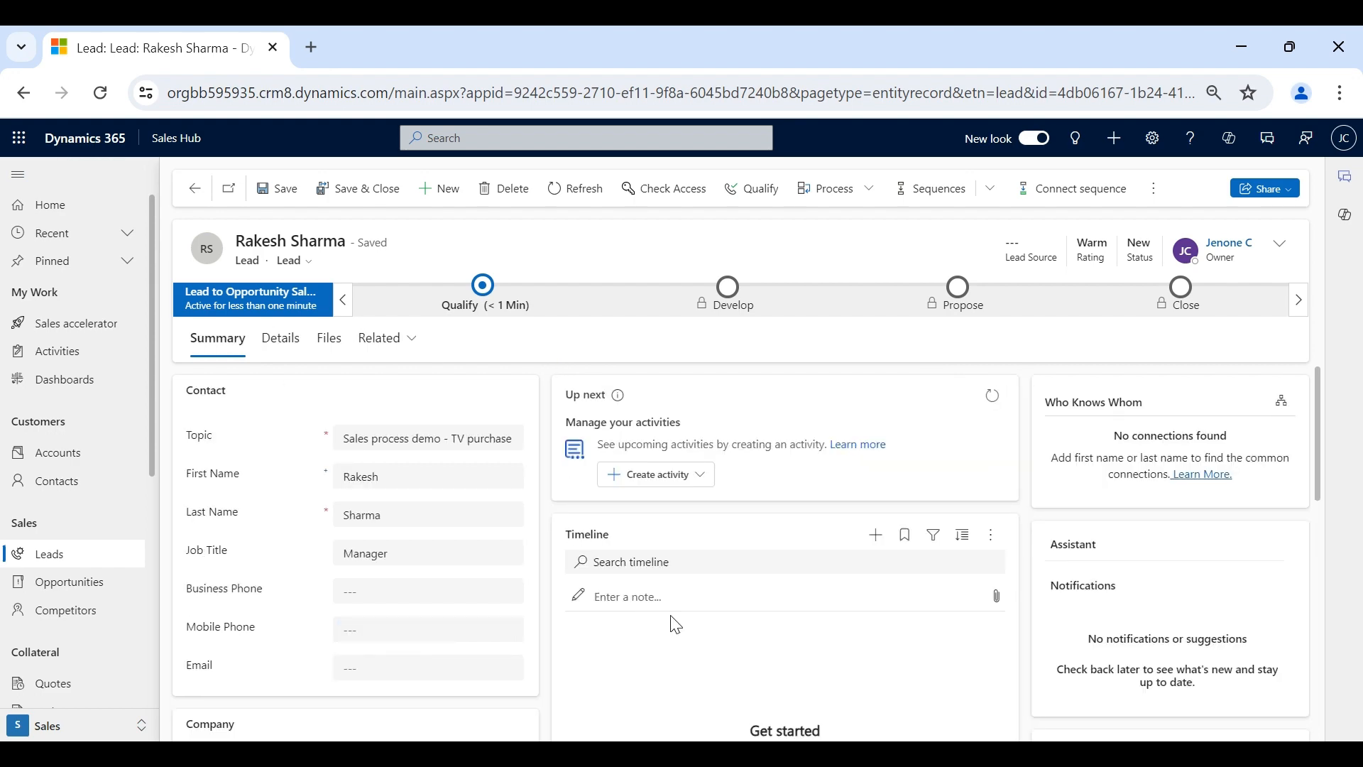
{"action": "scroll", "coordinate": [675, 625], "scroll_direction": "down", "scroll_amount": 5}
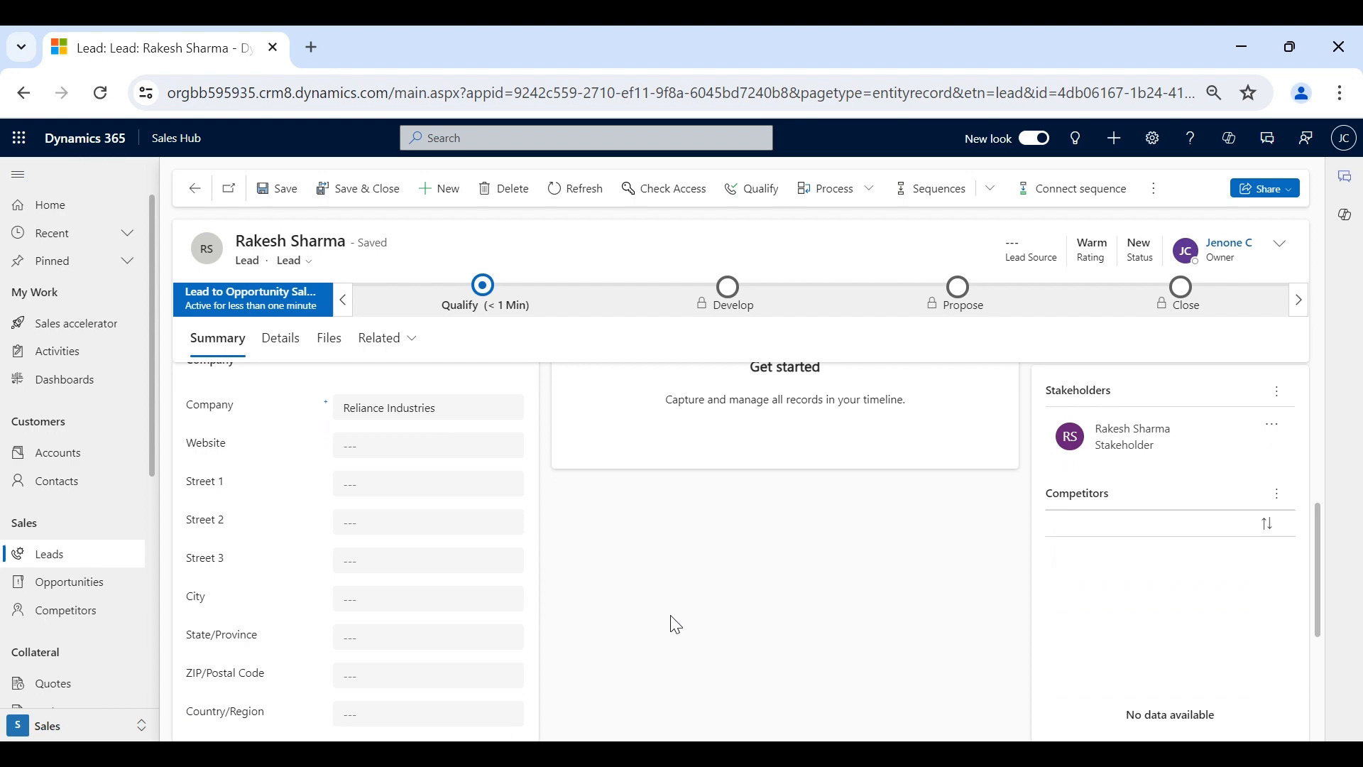
{"action": "scroll", "coordinate": [675, 625], "scroll_direction": "up", "scroll_amount": 5}
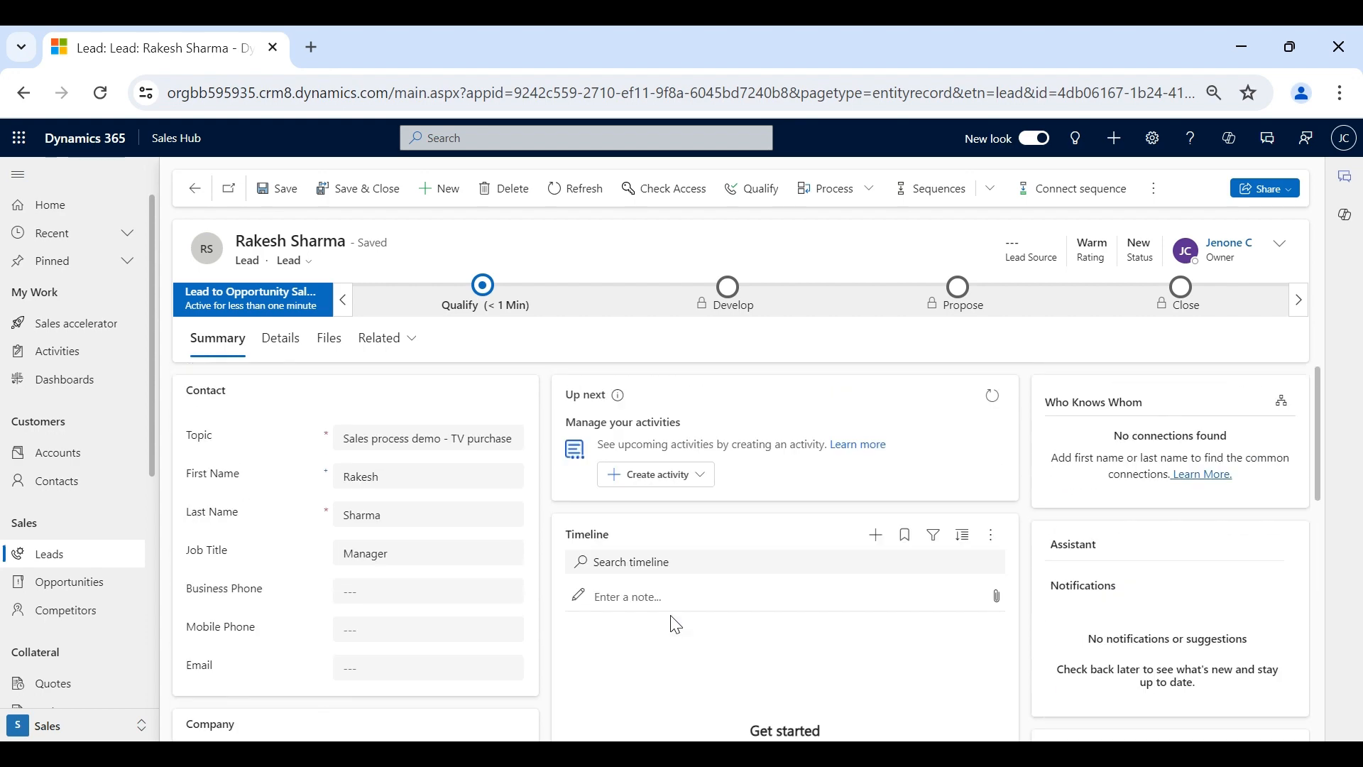
{"action": "scroll", "coordinate": [676, 625], "scroll_direction": "down", "scroll_amount": 5}
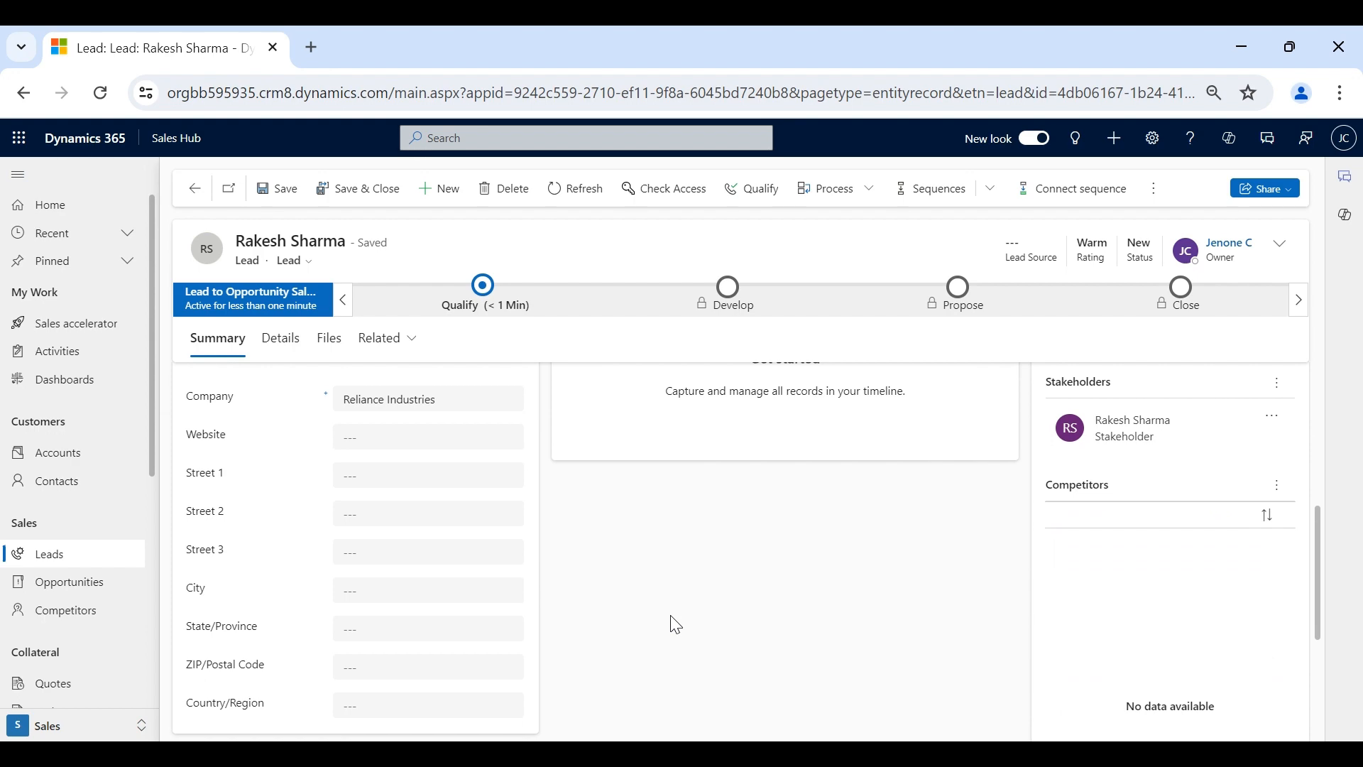
{"action": "scroll", "coordinate": [676, 625], "scroll_direction": "up", "scroll_amount": 5}
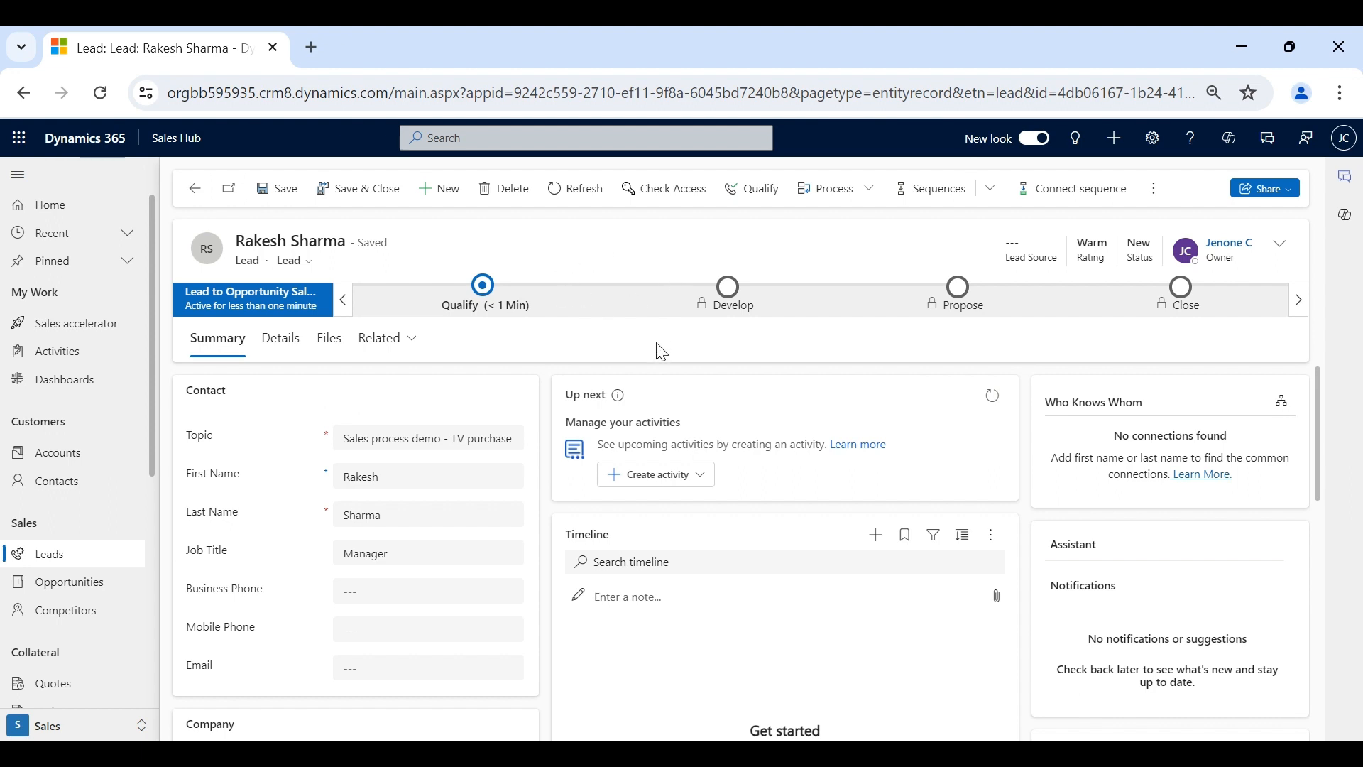
{"action": "scroll", "coordinate": [664, 475], "scroll_direction": "down", "scroll_amount": 3}
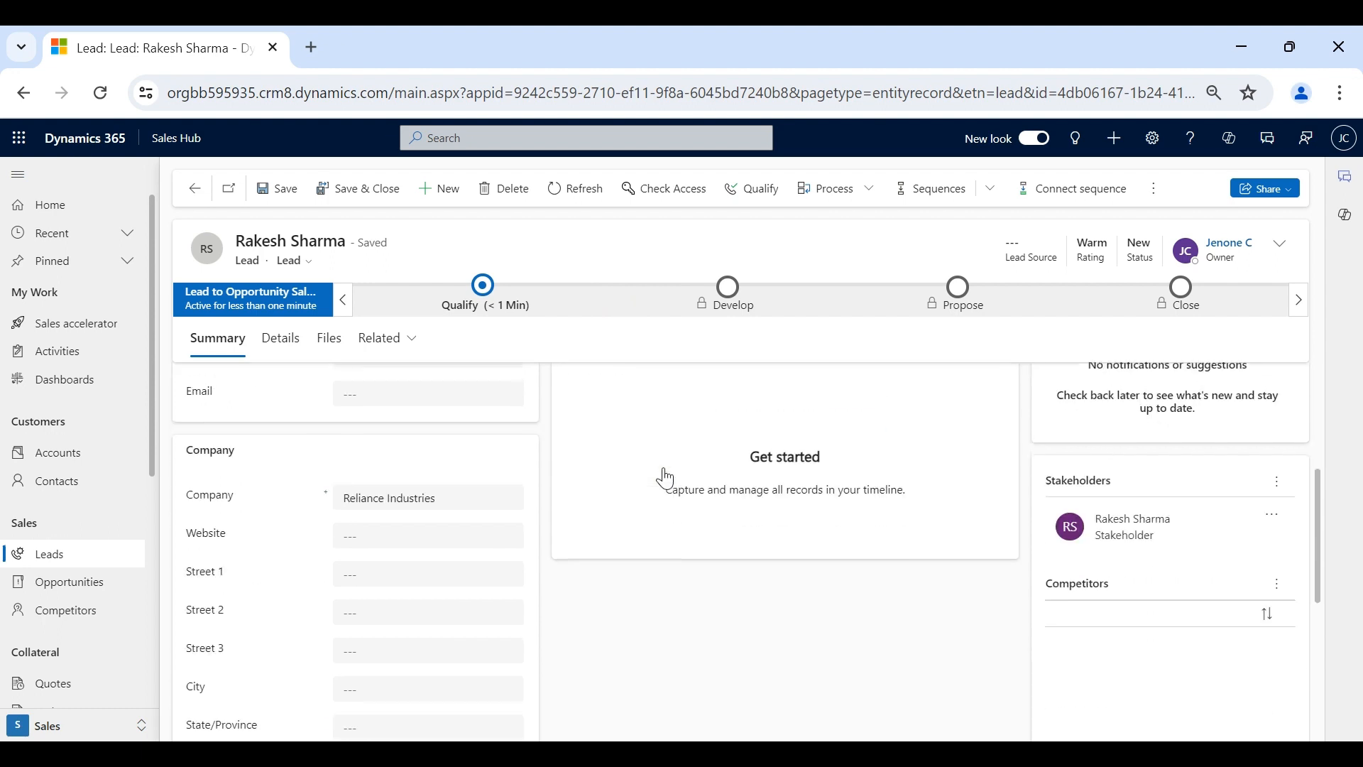
{"action": "scroll", "coordinate": [667, 475], "scroll_direction": "up", "scroll_amount": 1}
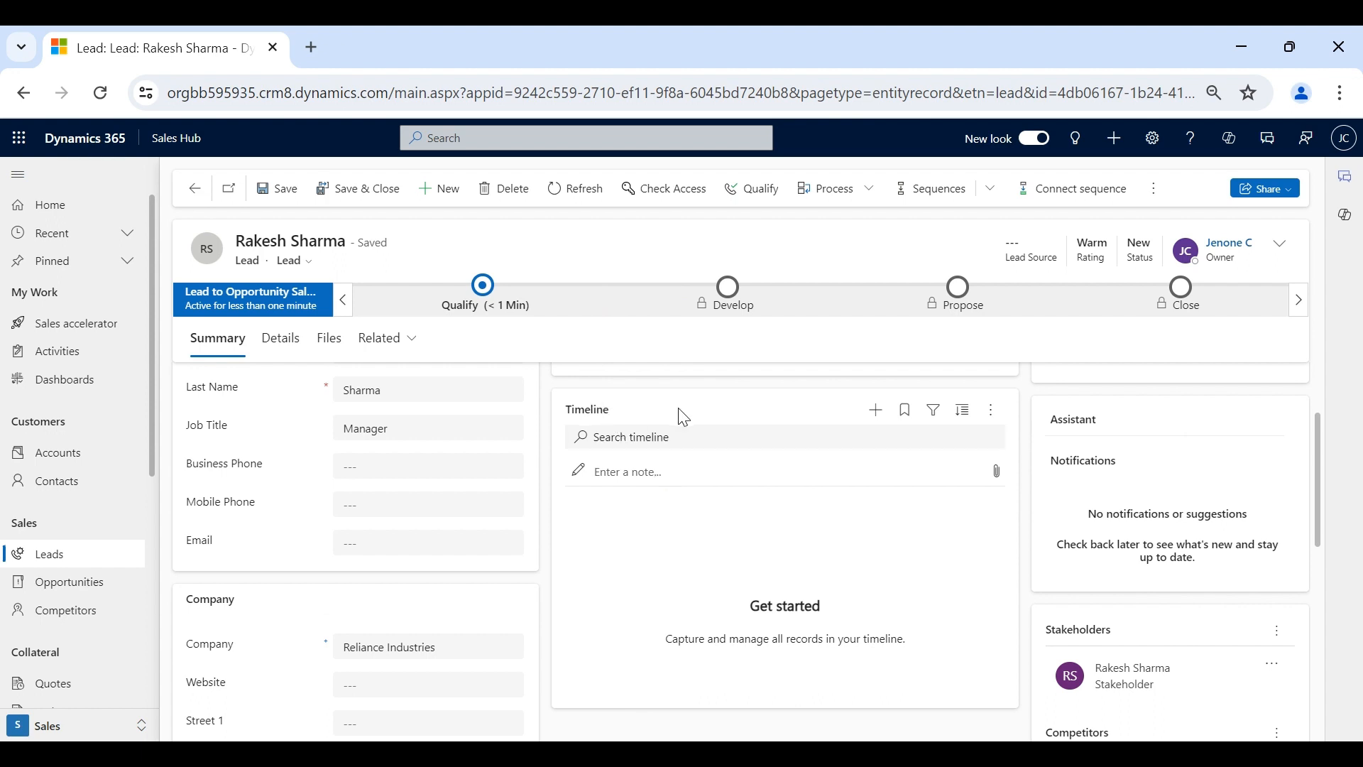
{"action": "left_click", "coordinate": [880, 419]}
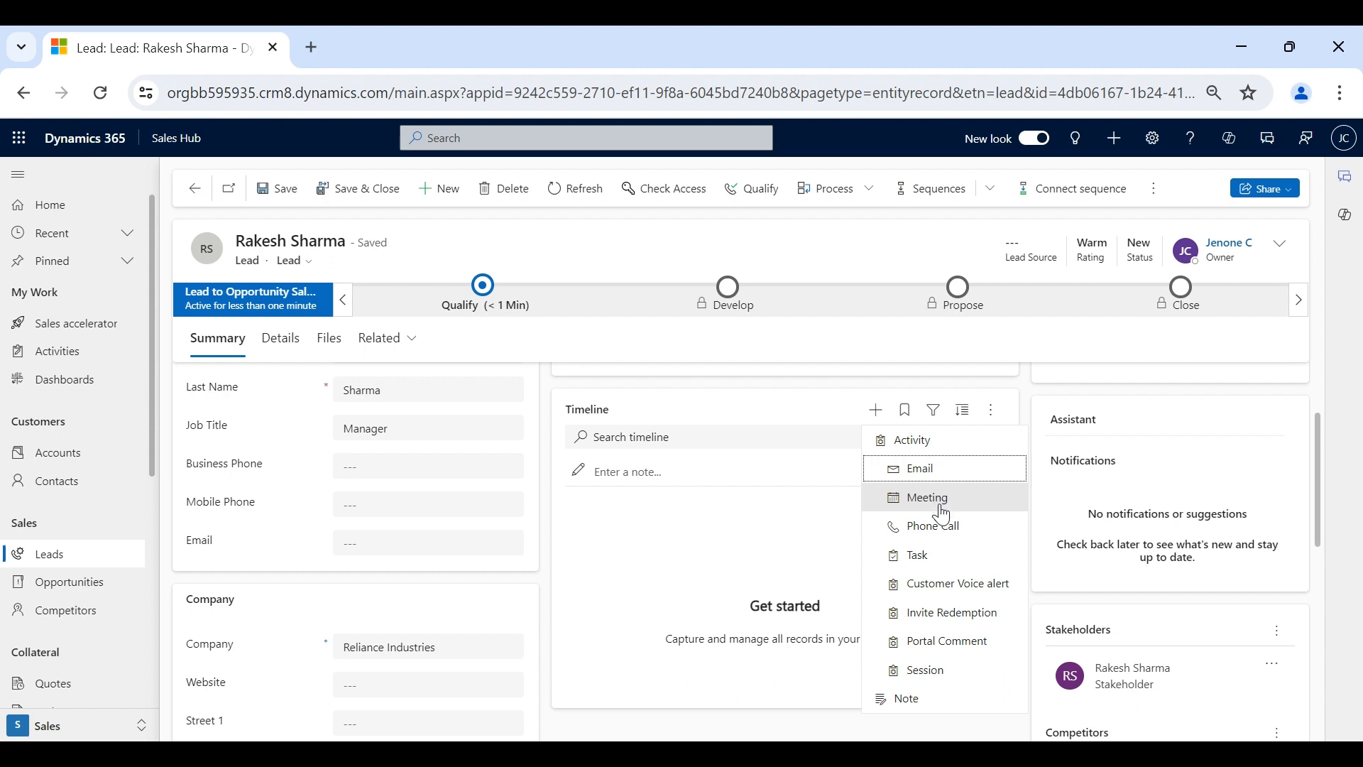
{"action": "left_click", "coordinate": [808, 410]}
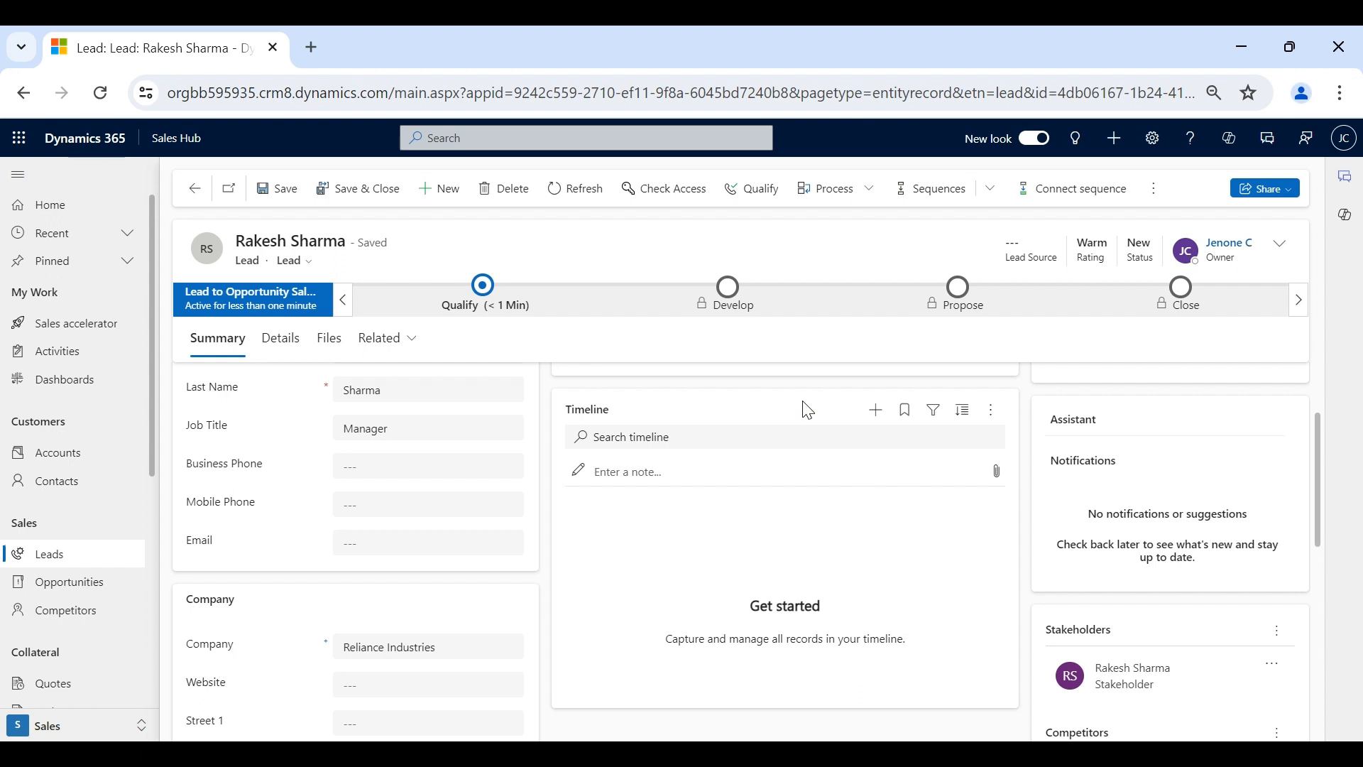
{"action": "scroll", "coordinate": [802, 409], "scroll_direction": "up", "scroll_amount": 2}
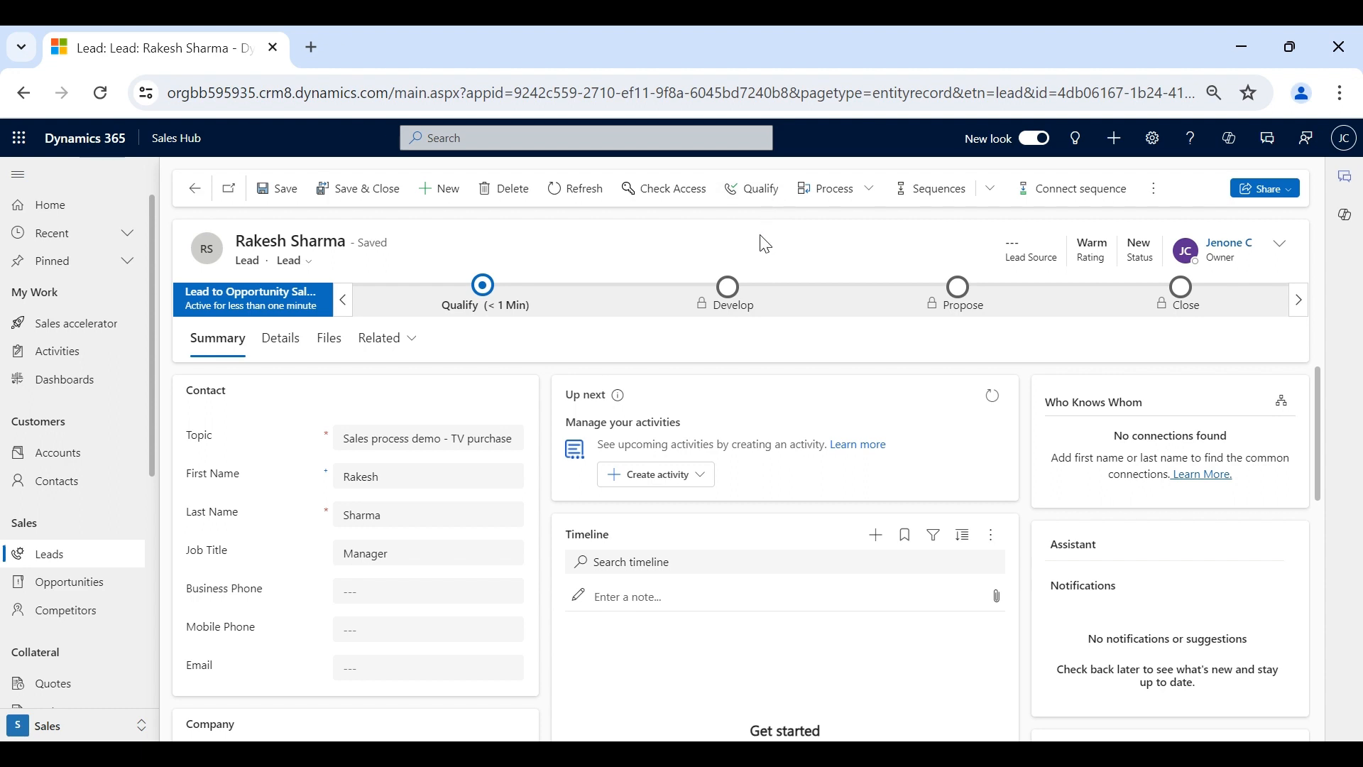
- Disqualify the TV purchase lead with reason No Longer Interested
{"action": "left_click", "coordinate": [1155, 193]}
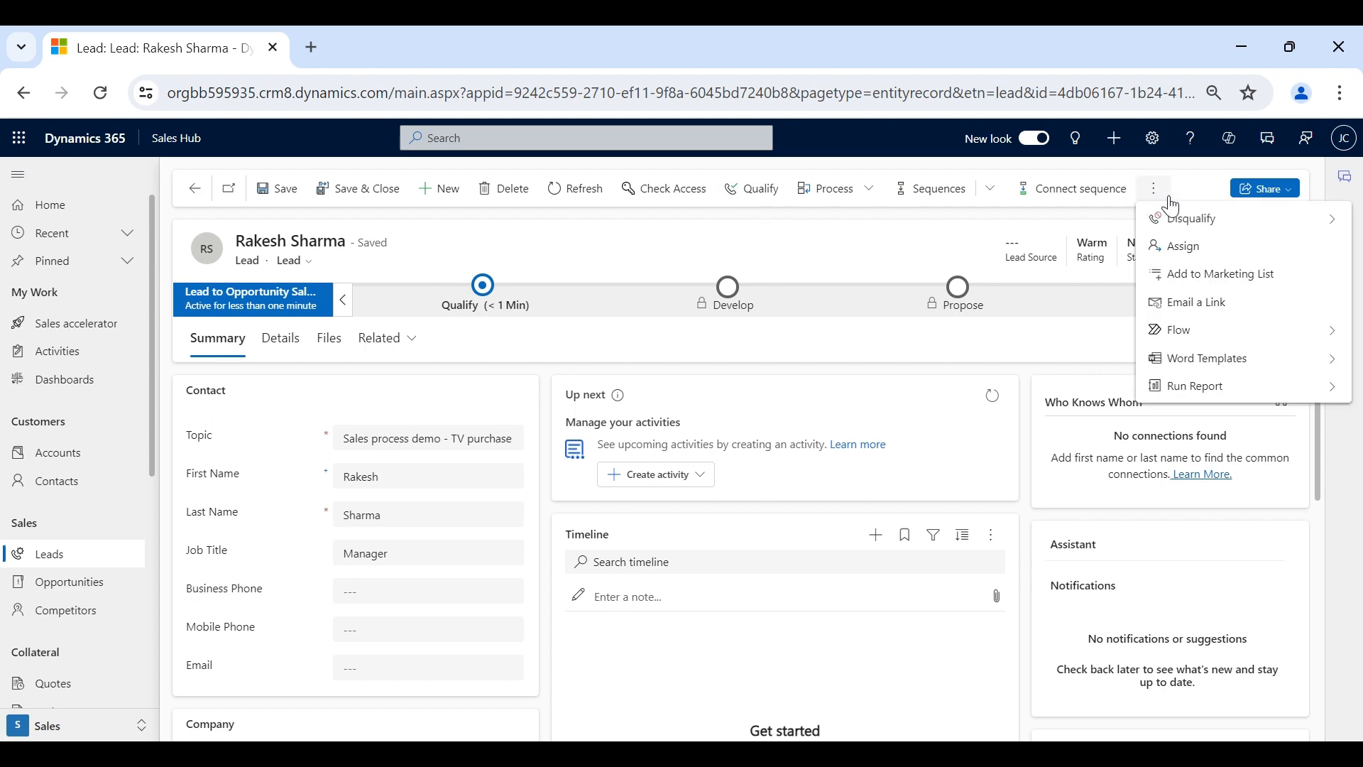
{"action": "left_click", "coordinate": [1199, 220]}
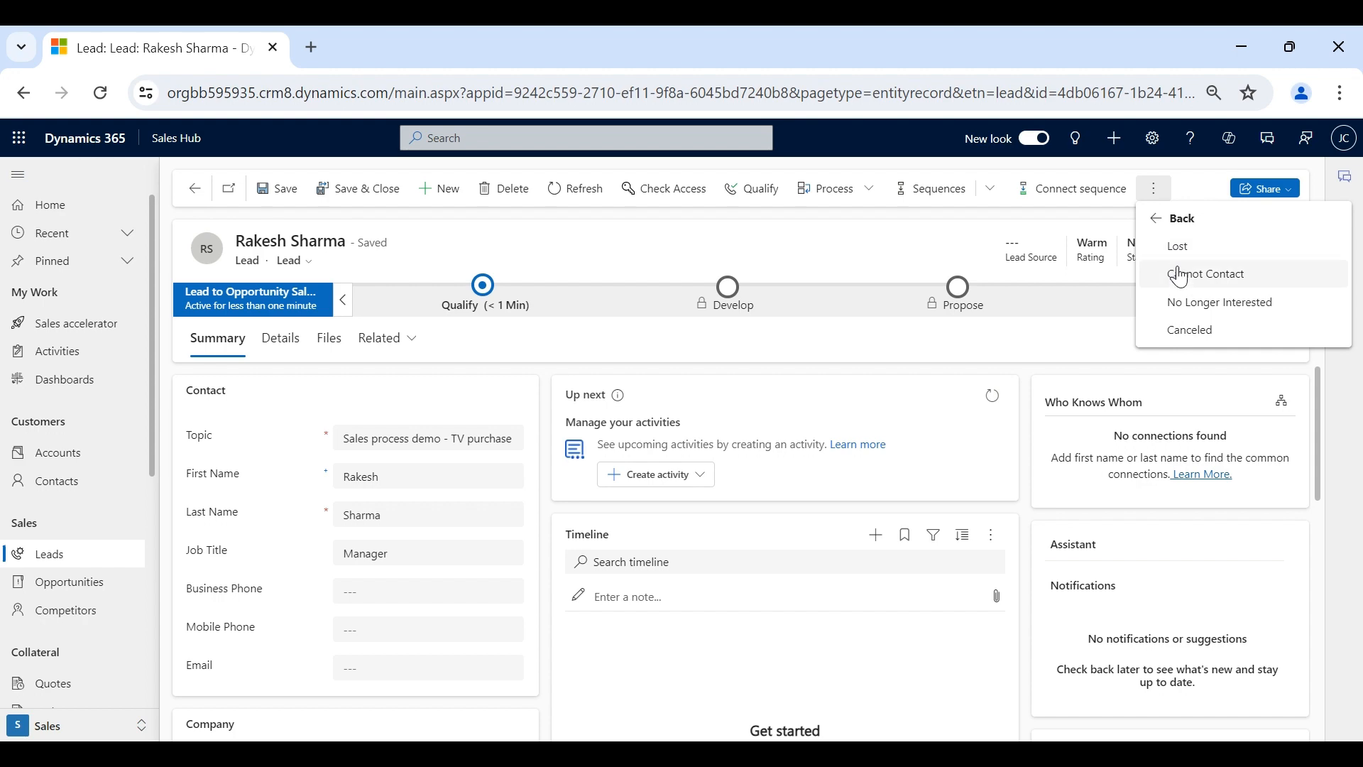
{"action": "left_click", "coordinate": [1188, 305]}
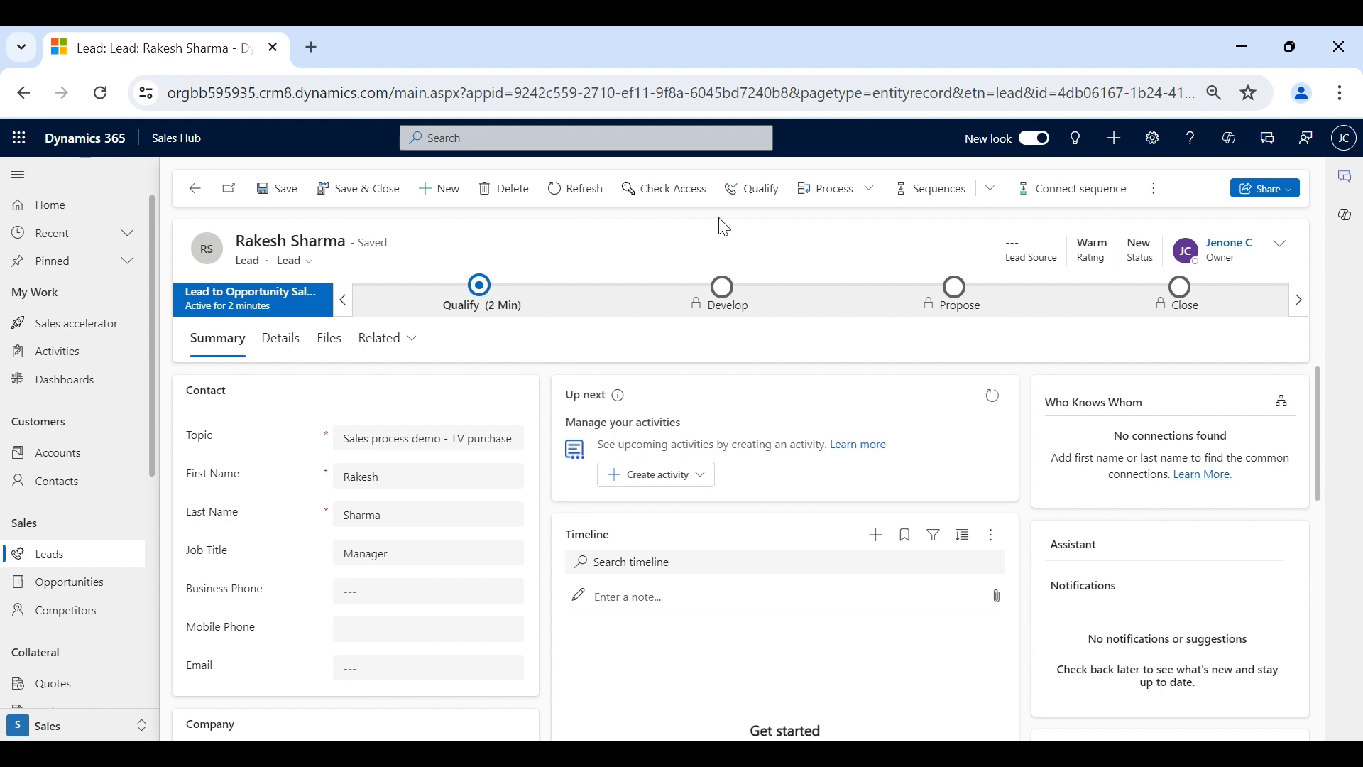
- Qualify the reactivated lead into the Reliance Industries opportunity
{"action": "left_click", "coordinate": [754, 204]}
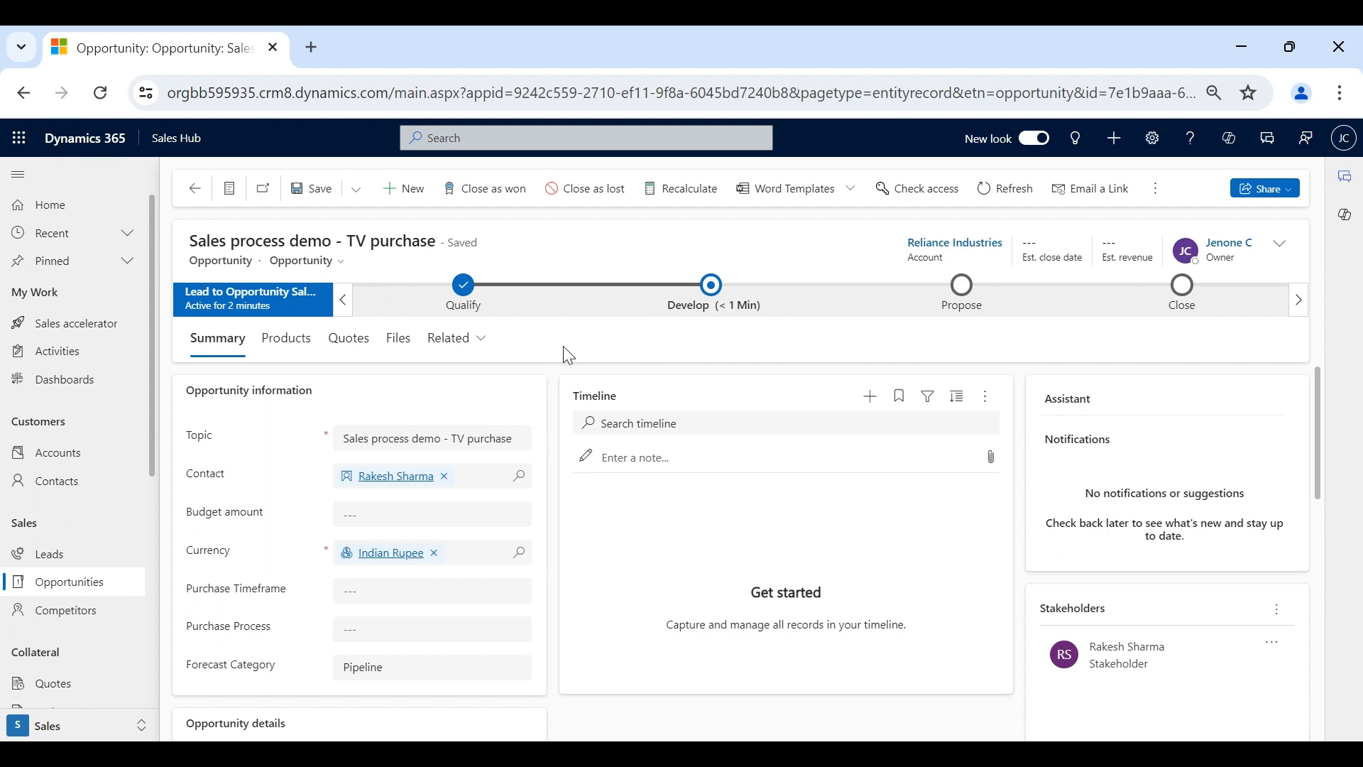
- Show the opportunity's Products tab, with no price list or products yet
{"action": "scroll", "coordinate": [649, 630], "scroll_direction": "down", "scroll_amount": 5}
{"action": "scroll", "coordinate": [648, 630], "scroll_direction": "up", "scroll_amount": 5}
{"action": "left_click", "coordinate": [290, 340]}
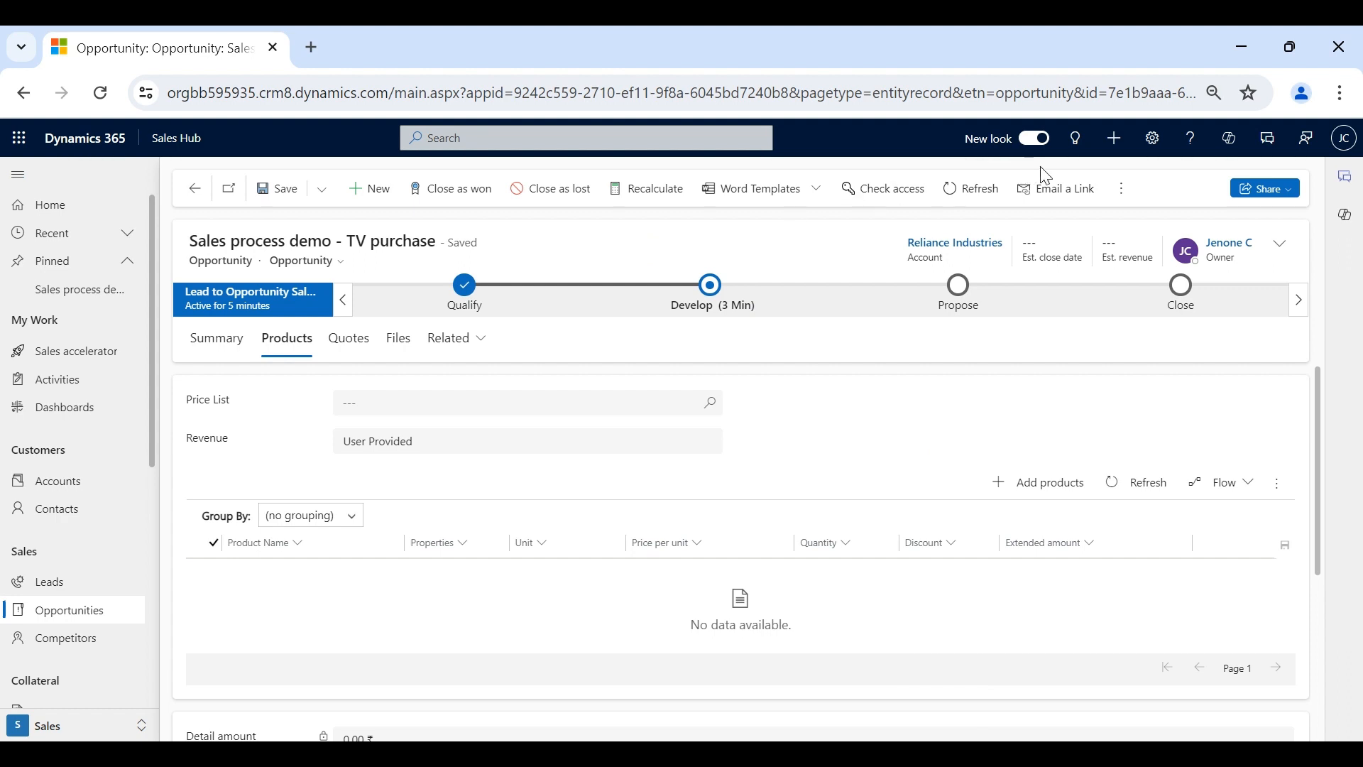
- Leave the opportunity and show the 16-row My Open Opportunities list
{"action": "left_click", "coordinate": [1124, 190]}
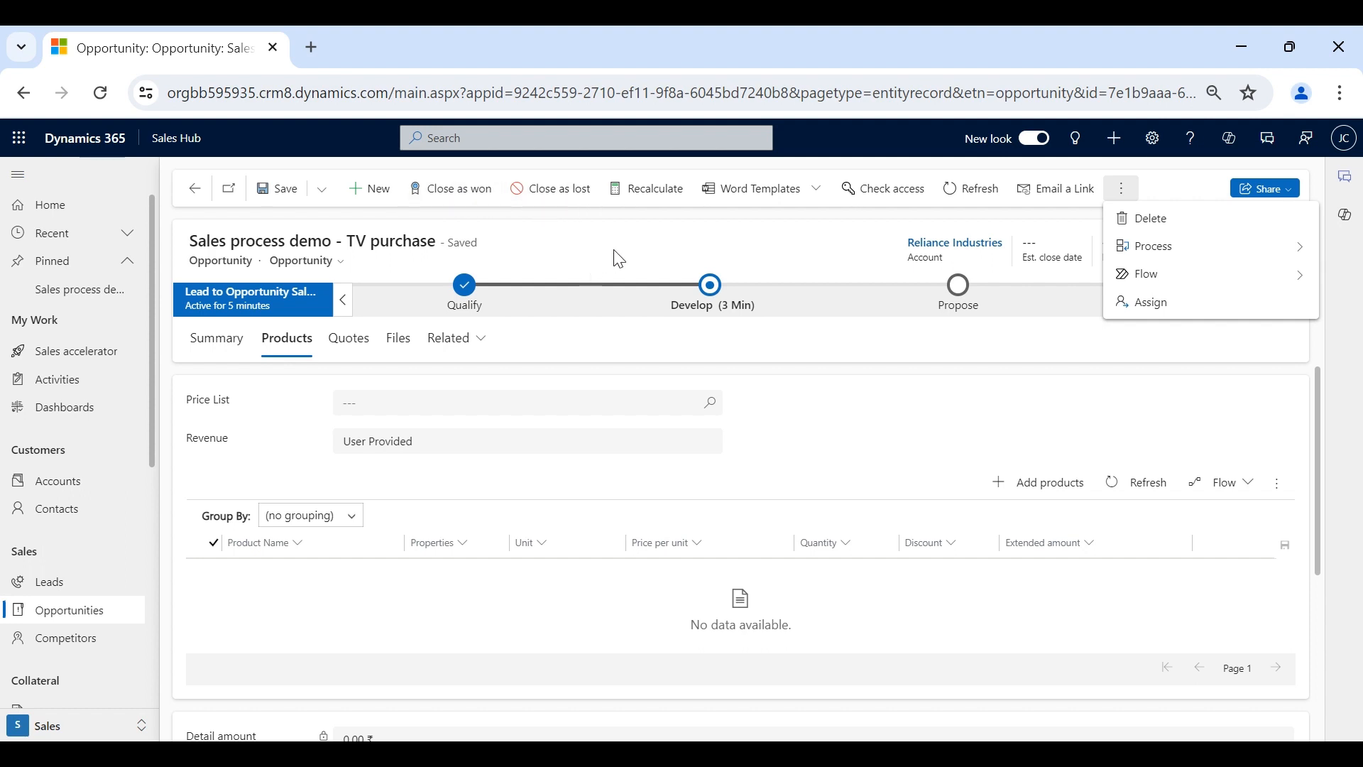
{"action": "left_click", "coordinate": [1127, 196]}
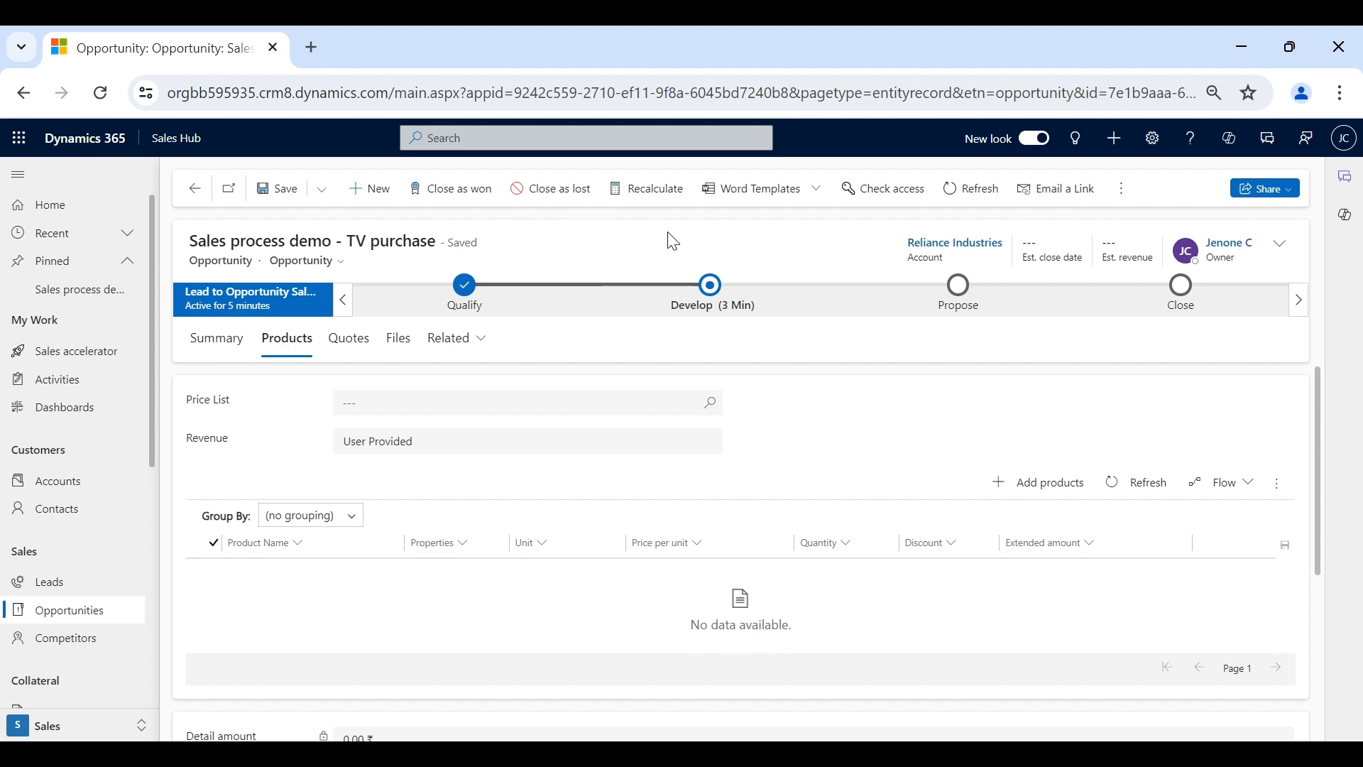
{"action": "left_click", "coordinate": [80, 616]}
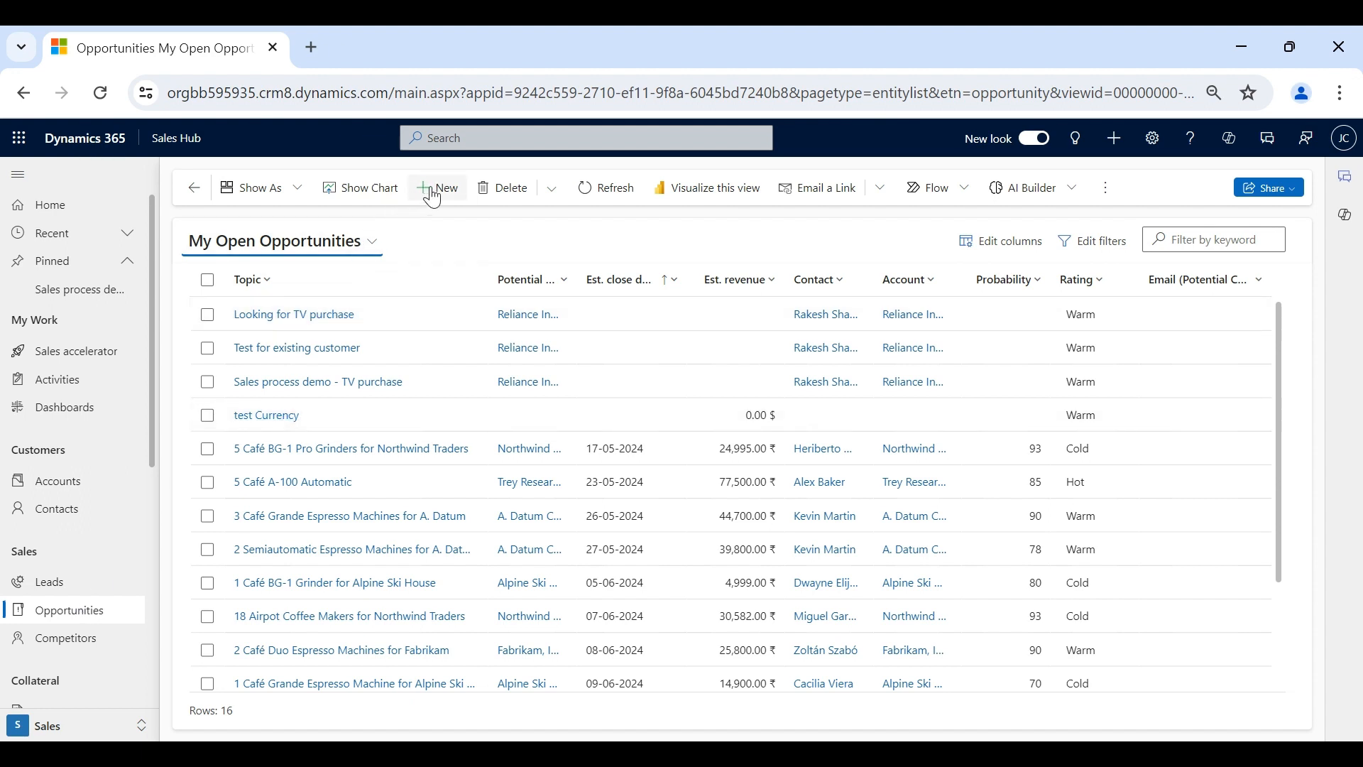
- Discard a blank new opportunity and reopen 'Sales process demo - TV purchase'
{"action": "left_click", "coordinate": [433, 189]}
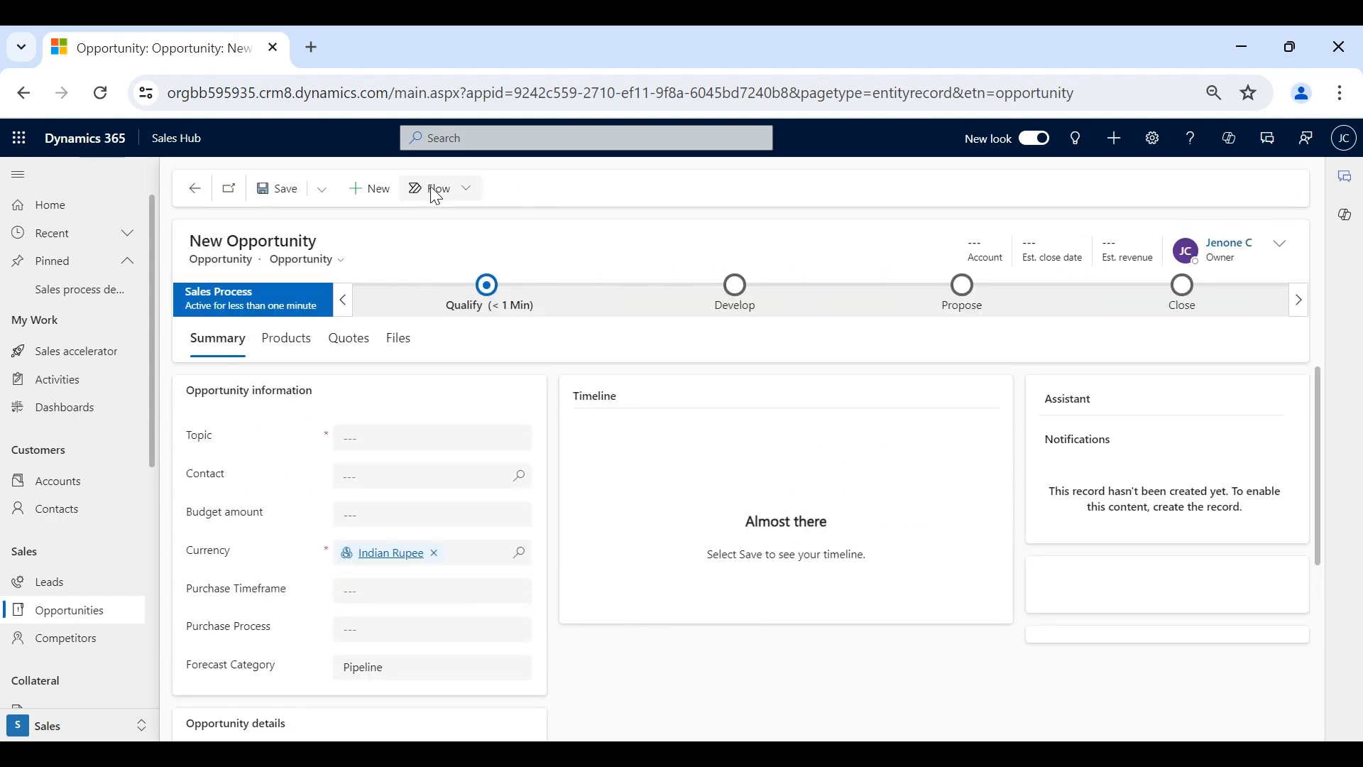
{"action": "left_click", "coordinate": [195, 190]}
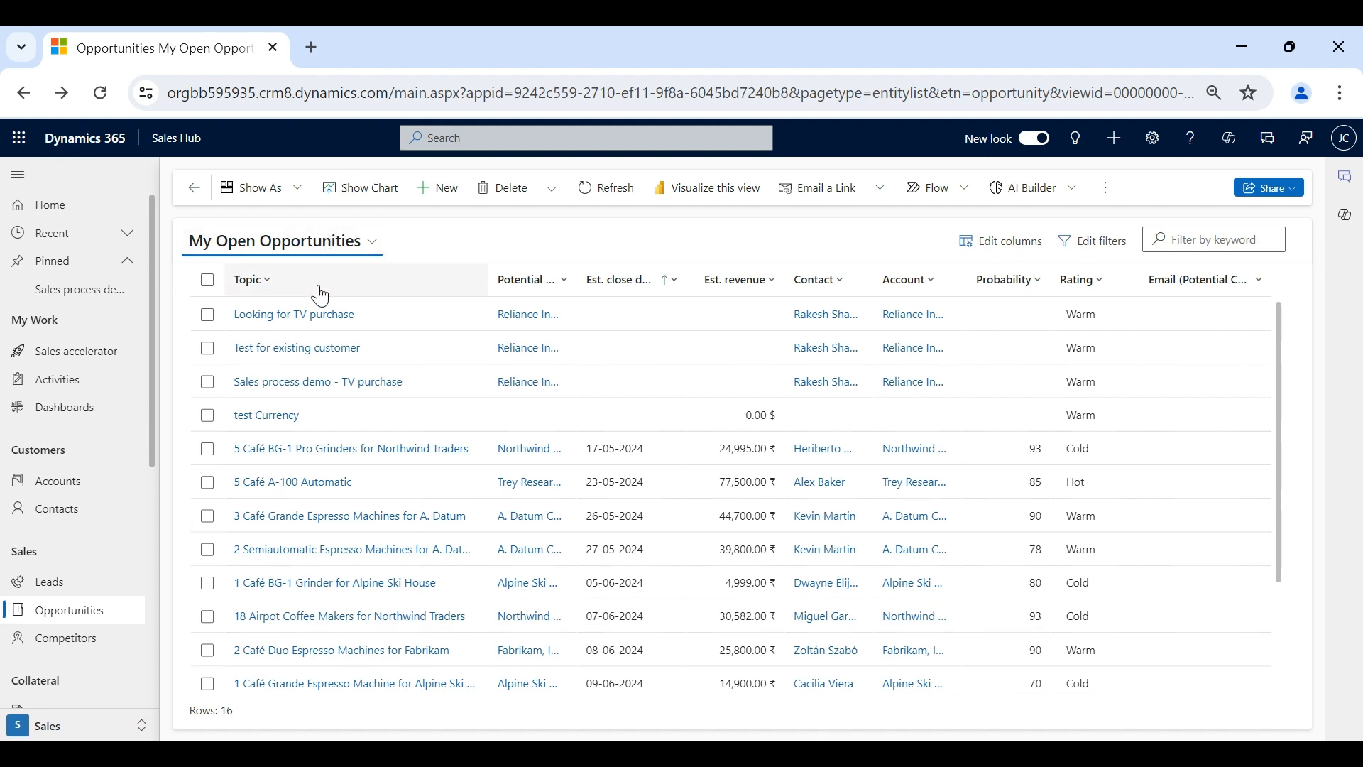
{"action": "left_click", "coordinate": [308, 385]}
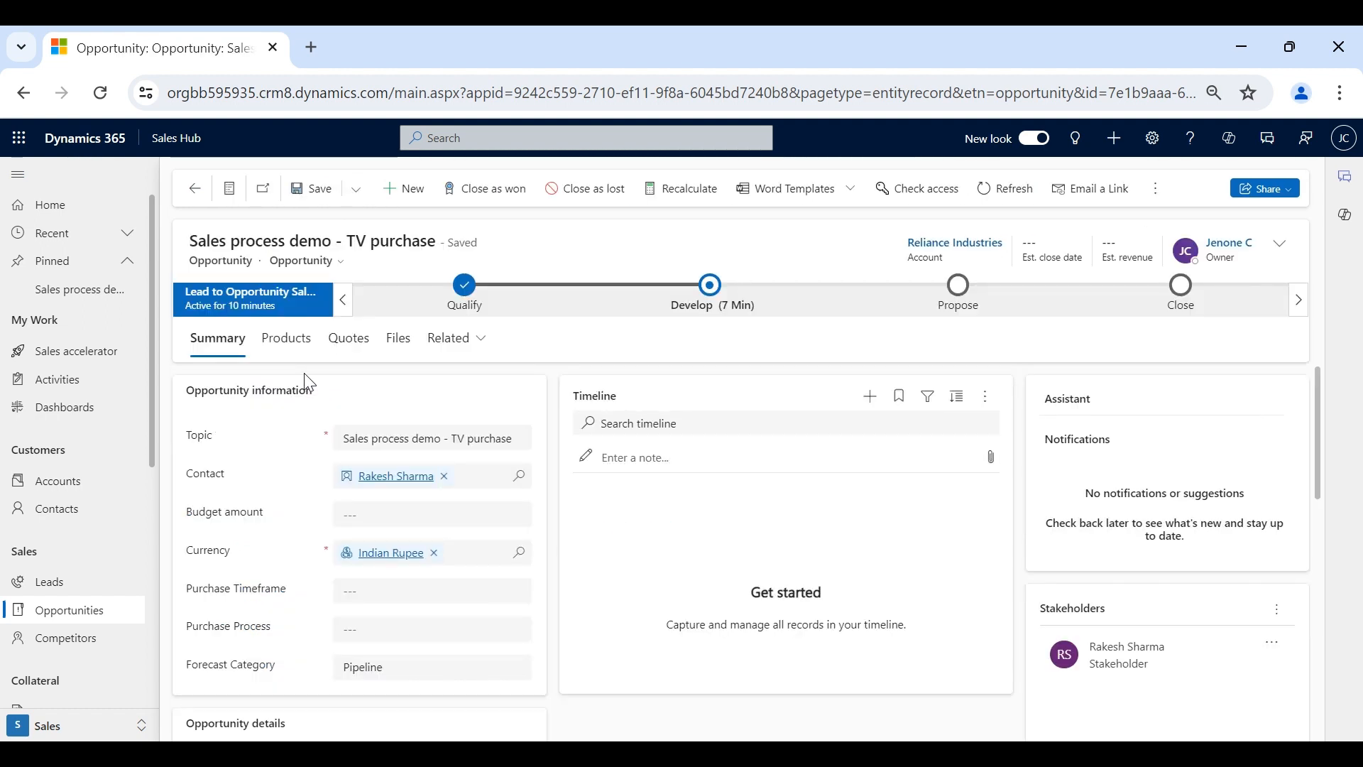
- Set Price List to Wholesale Price List and Revenue to System Calculated, then save
{"action": "left_click", "coordinate": [297, 359]}
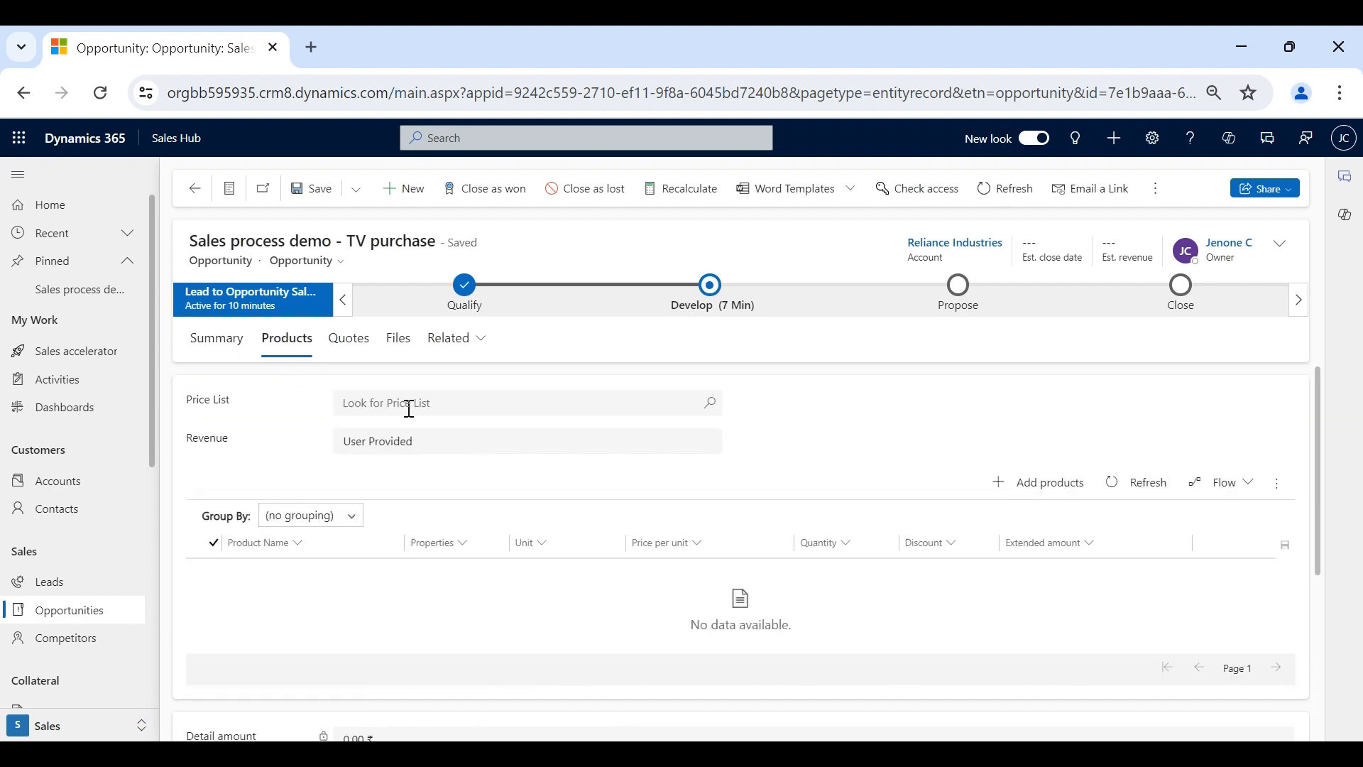
{"action": "left_click", "coordinate": [409, 410]}
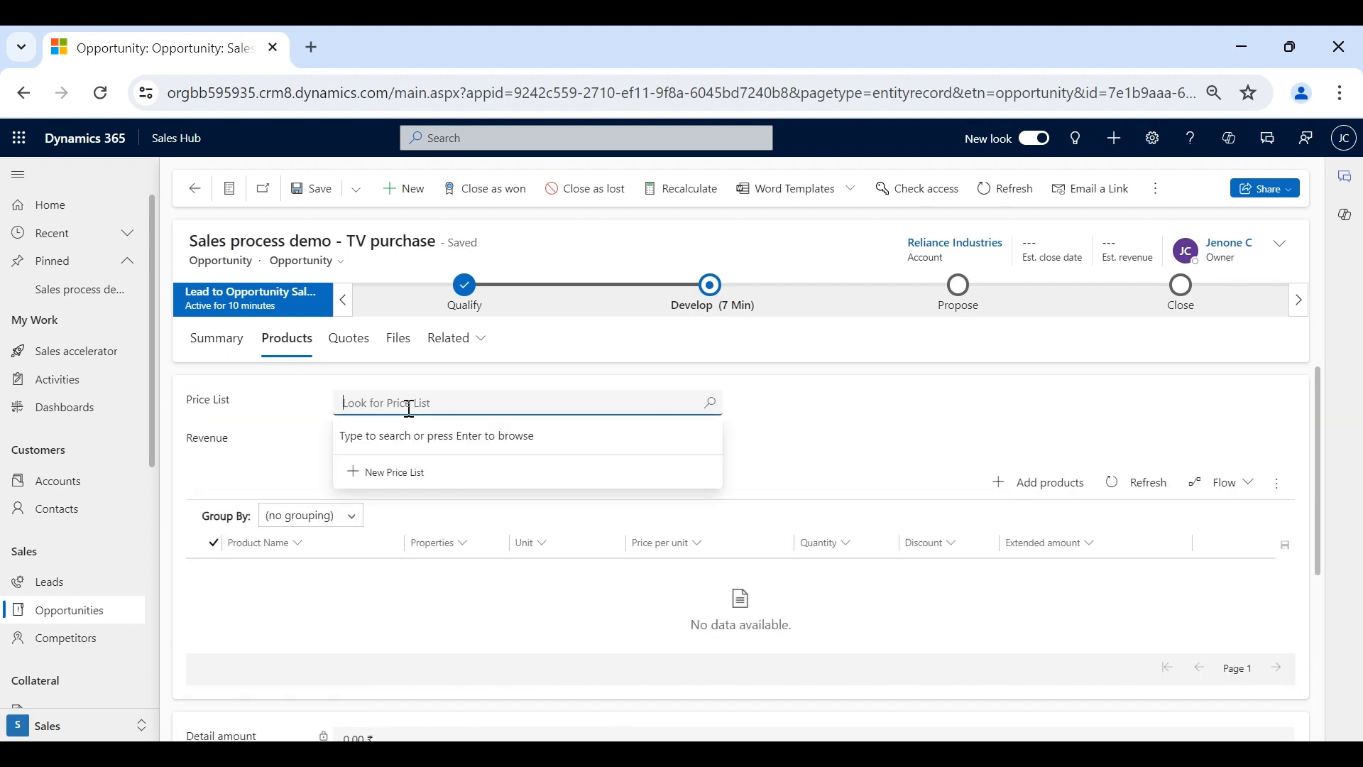
{"action": "type", "text": "whole"}
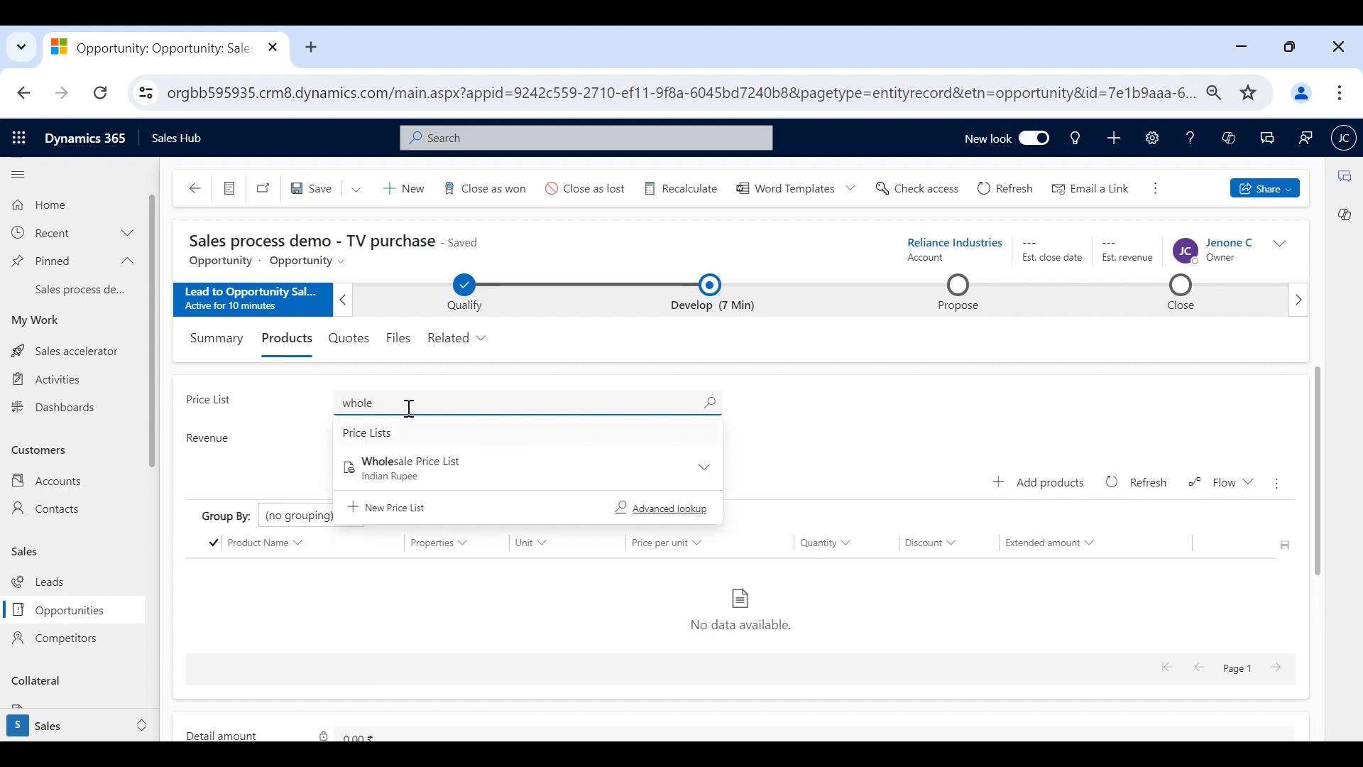
{"action": "left_click", "coordinate": [408, 467]}
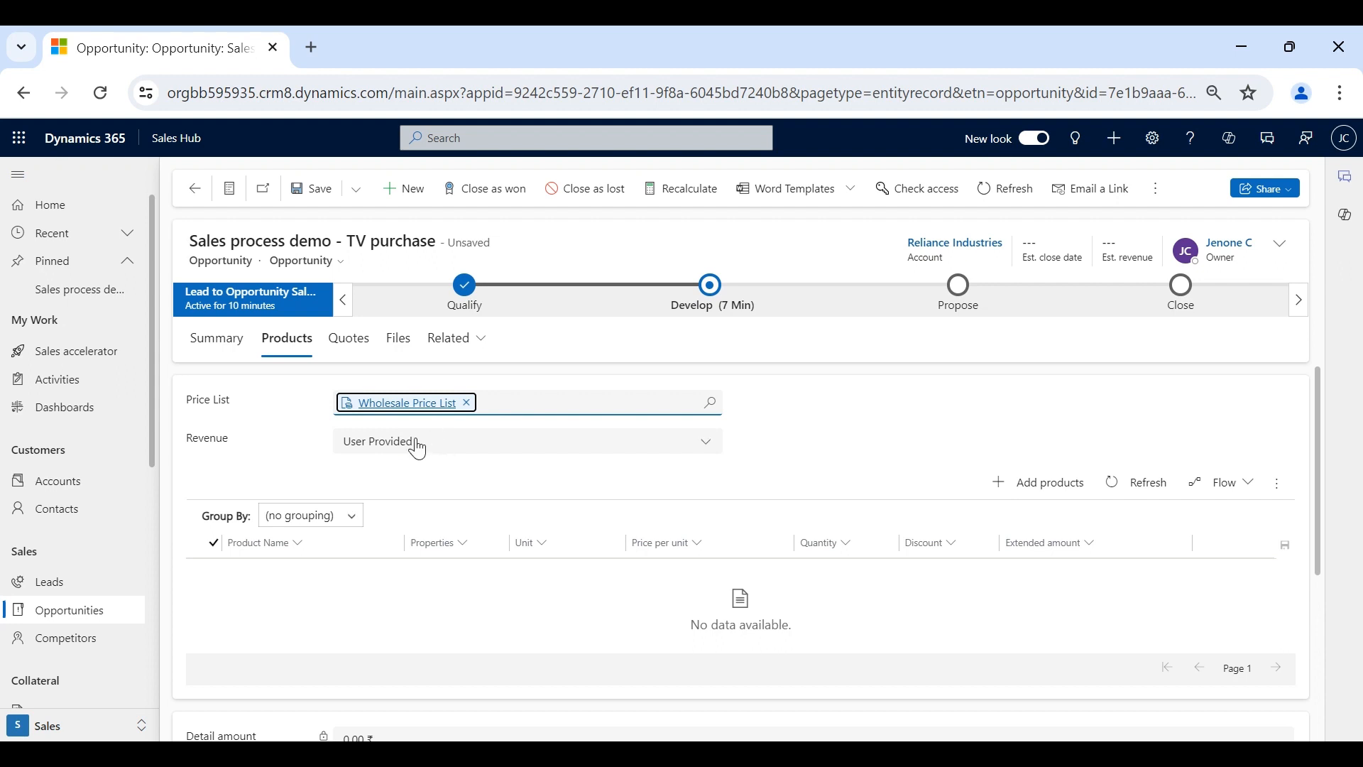
{"action": "left_click", "coordinate": [416, 447]}
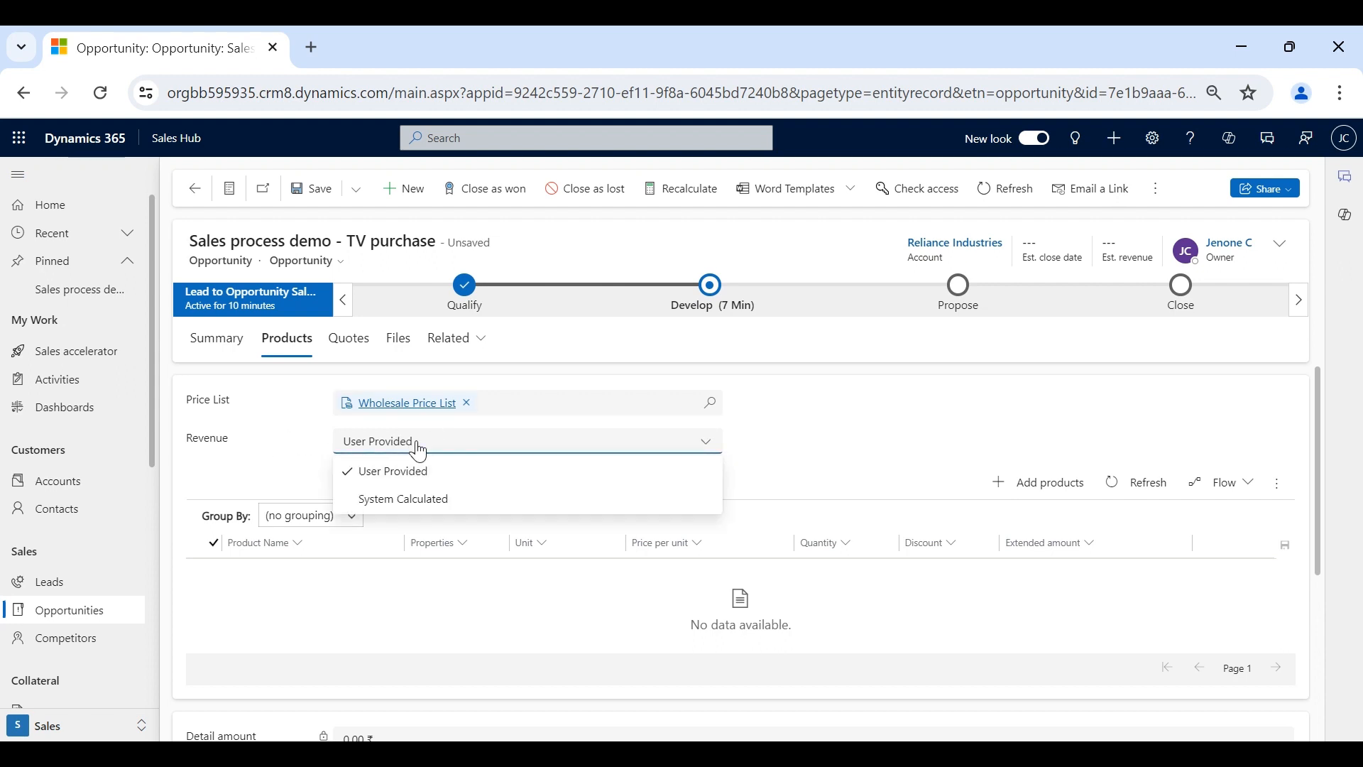
{"action": "left_click", "coordinate": [420, 501]}
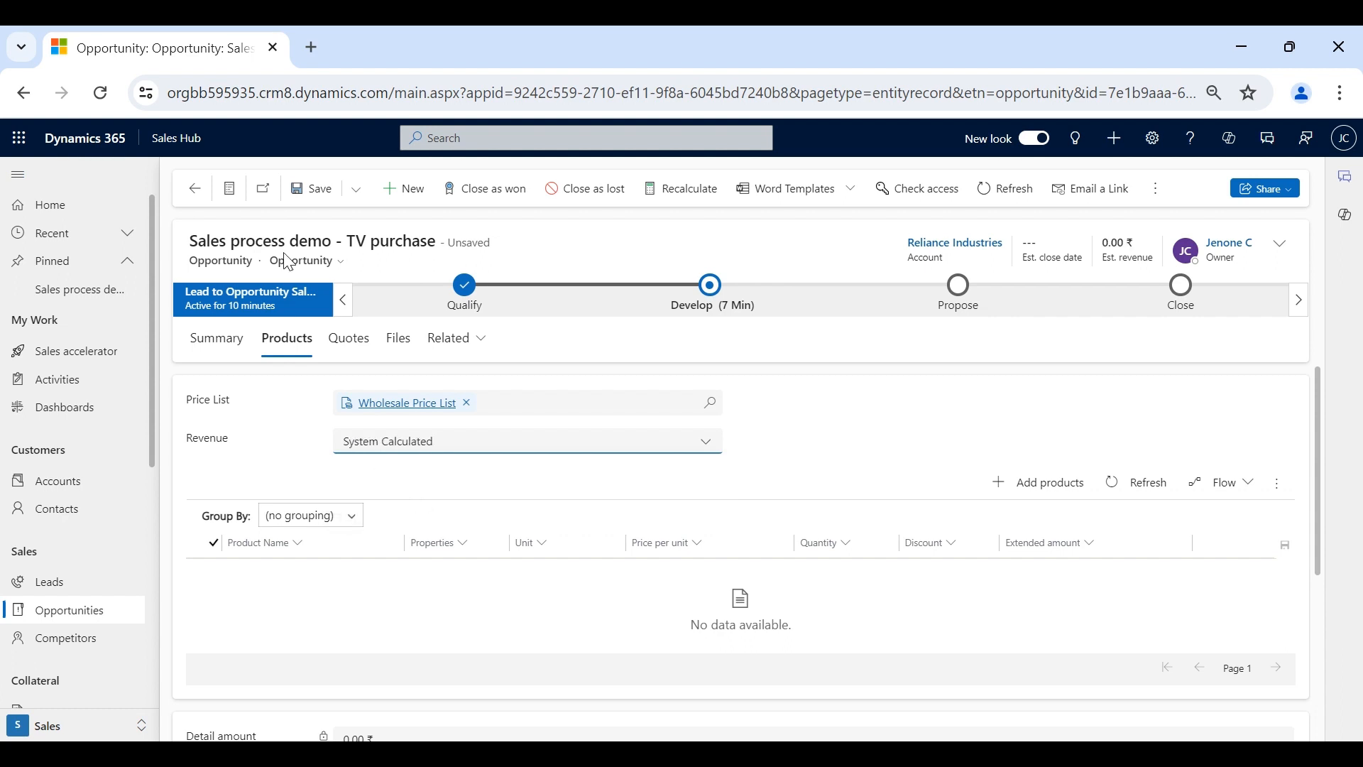
{"action": "left_click", "coordinate": [304, 196]}
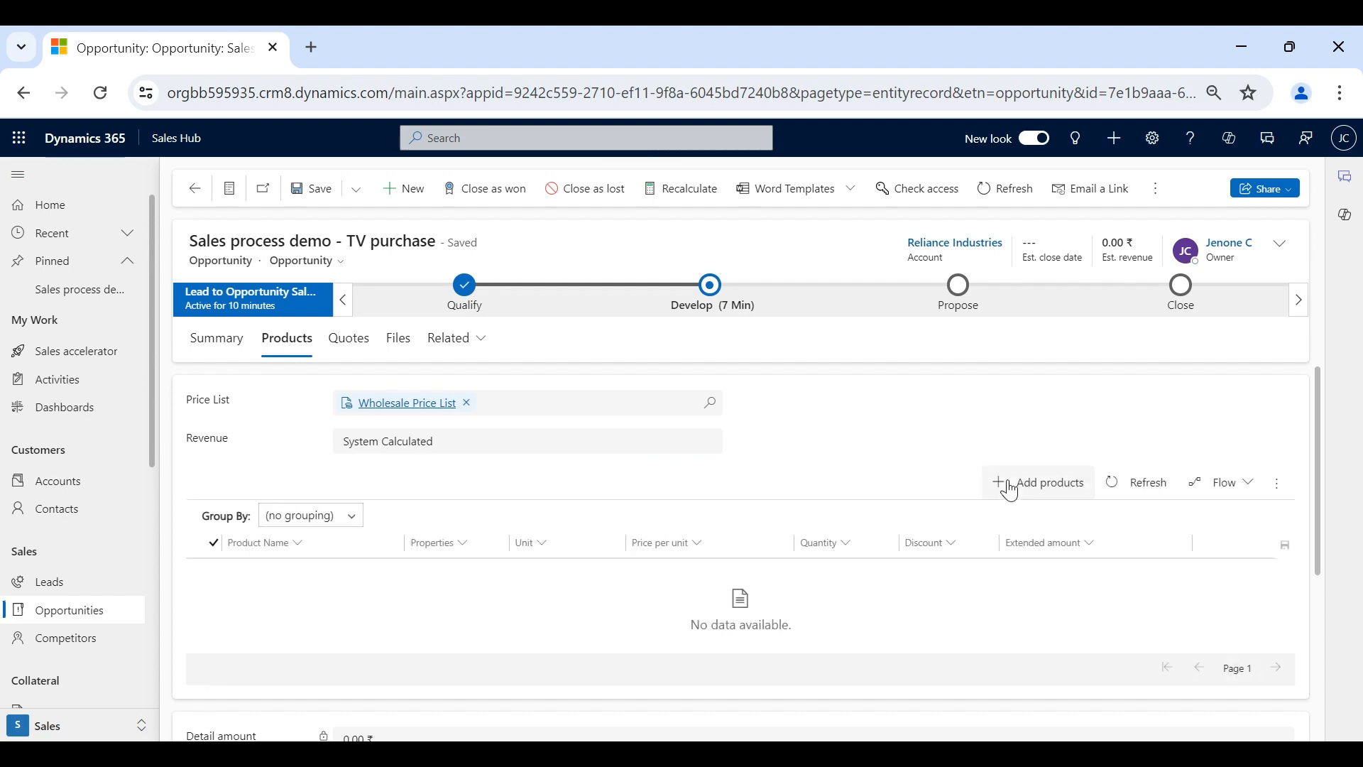
- Add 10 units of TV 1 - 32 inch at 30,000 ₹ each, totalling 3,00,000 ₹
{"action": "left_click", "coordinate": [1009, 489]}
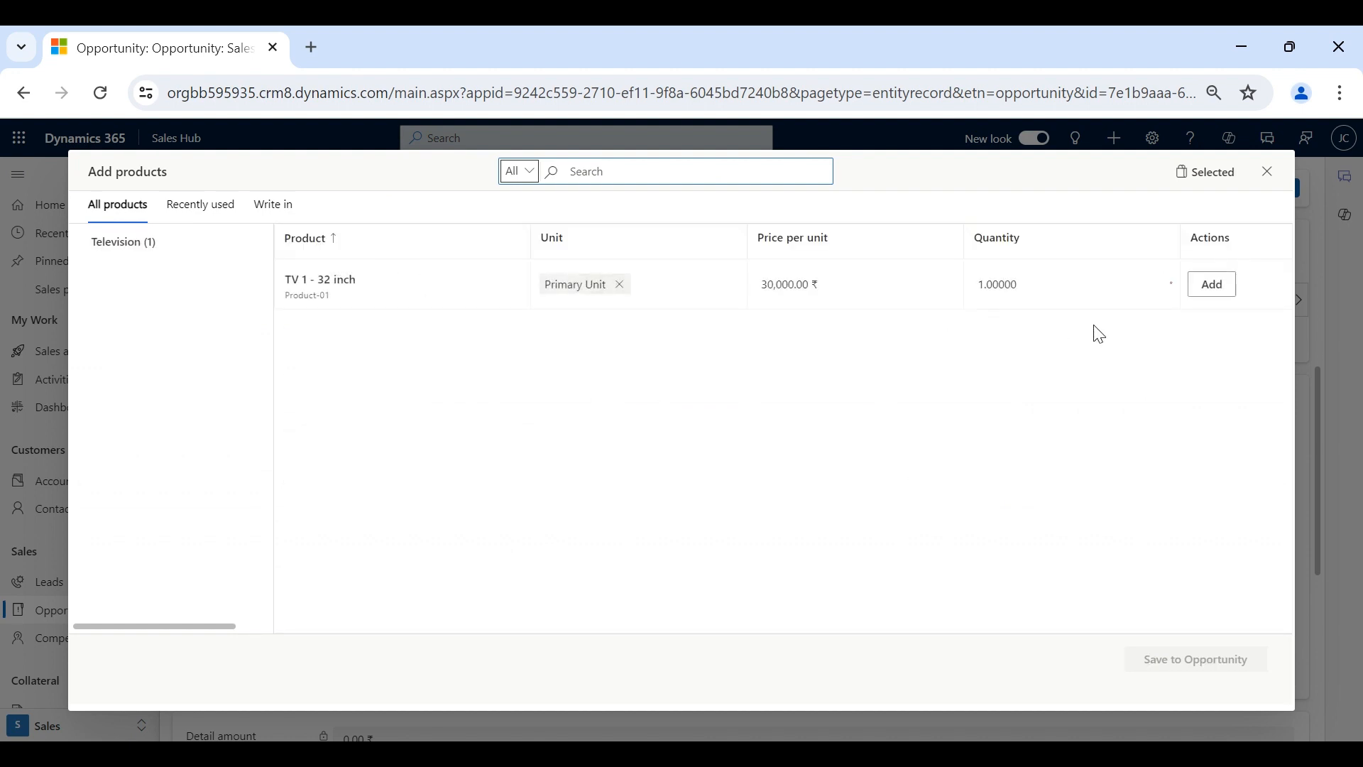
{"action": "left_click", "coordinate": [988, 277]}
{"action": "left_click", "coordinate": [985, 284]}
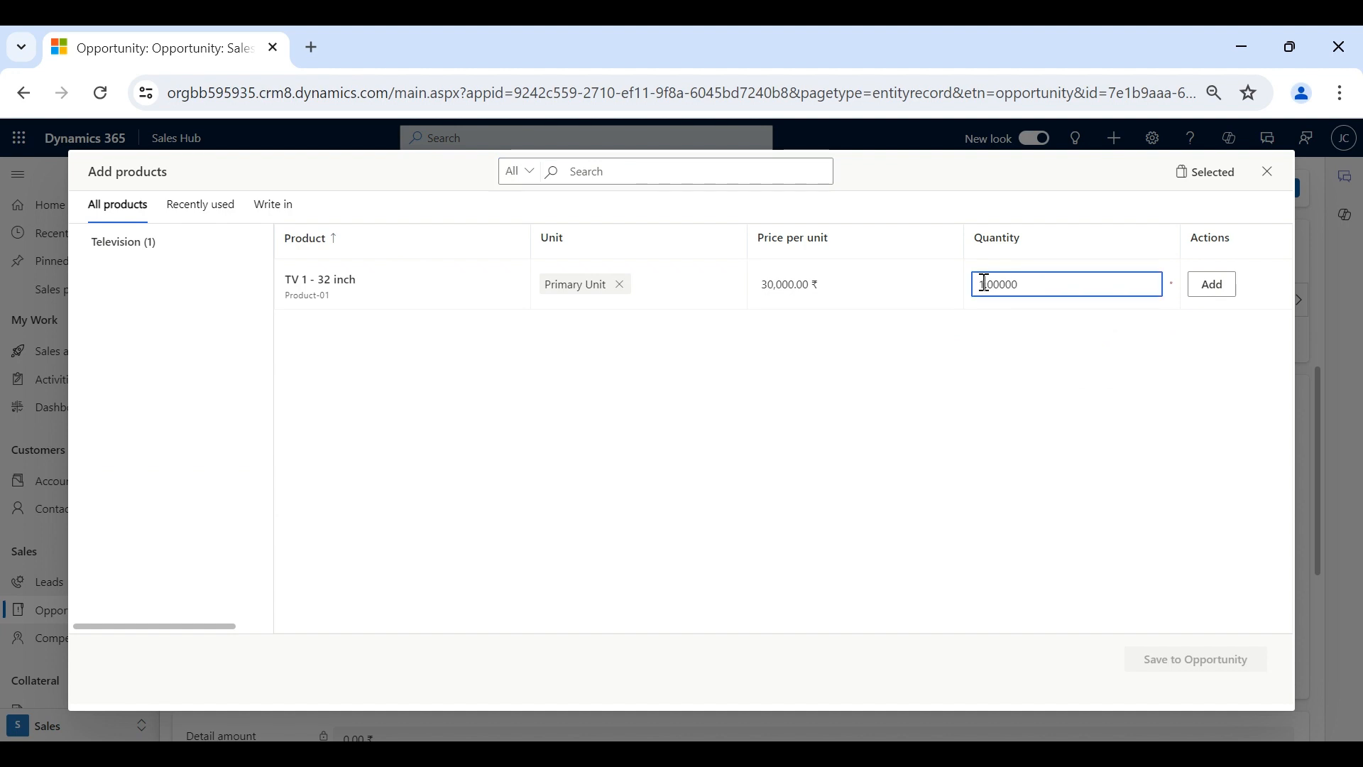
{"action": "type", "text": "0"}
{"action": "left_click", "coordinate": [1020, 335]}
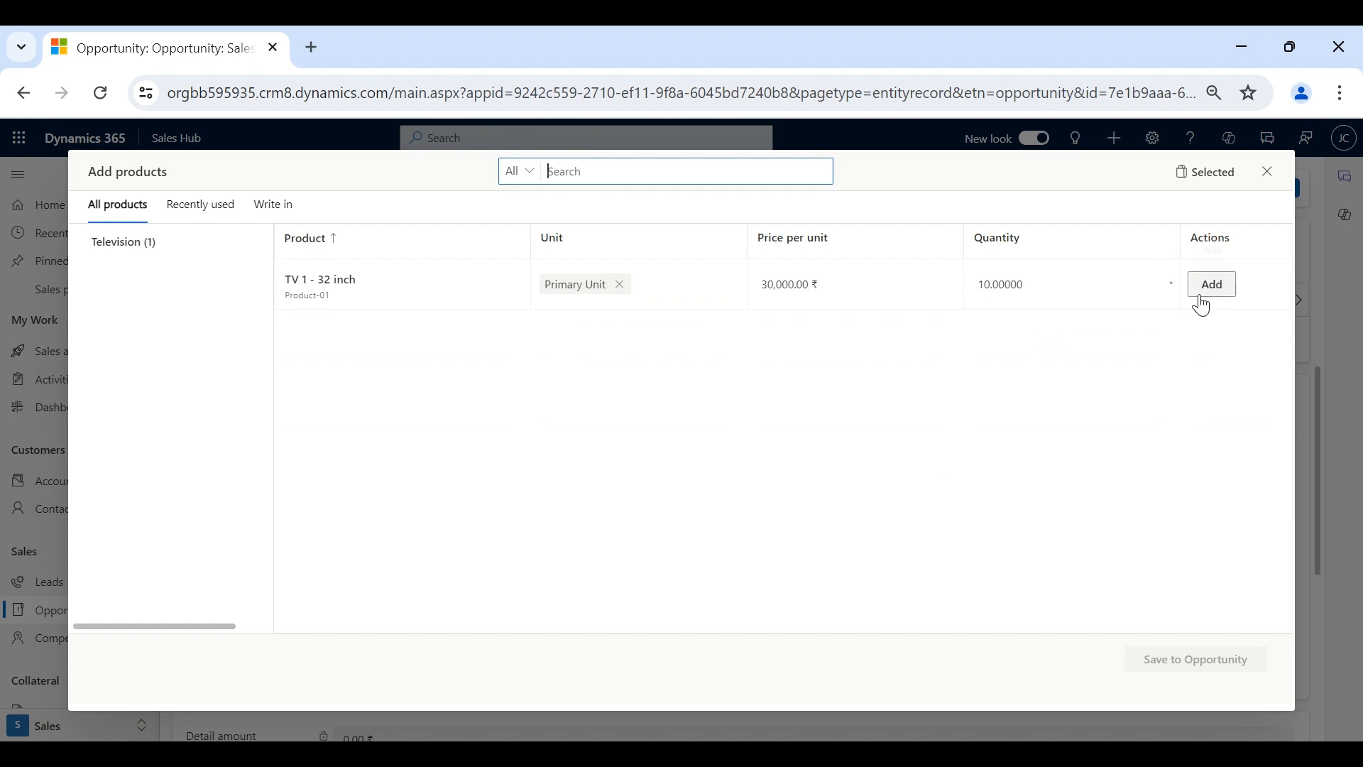
{"action": "left_click", "coordinate": [1203, 306]}
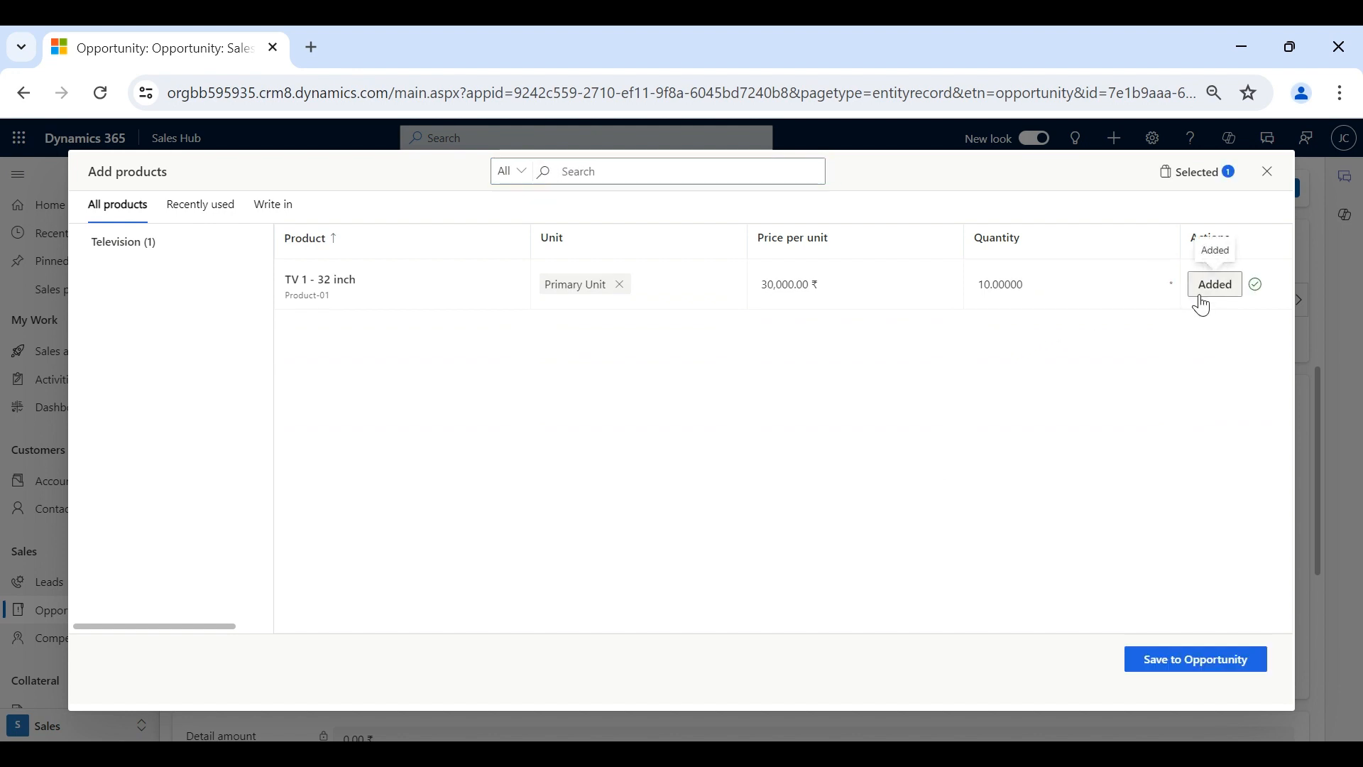
{"action": "left_click", "coordinate": [1204, 661]}
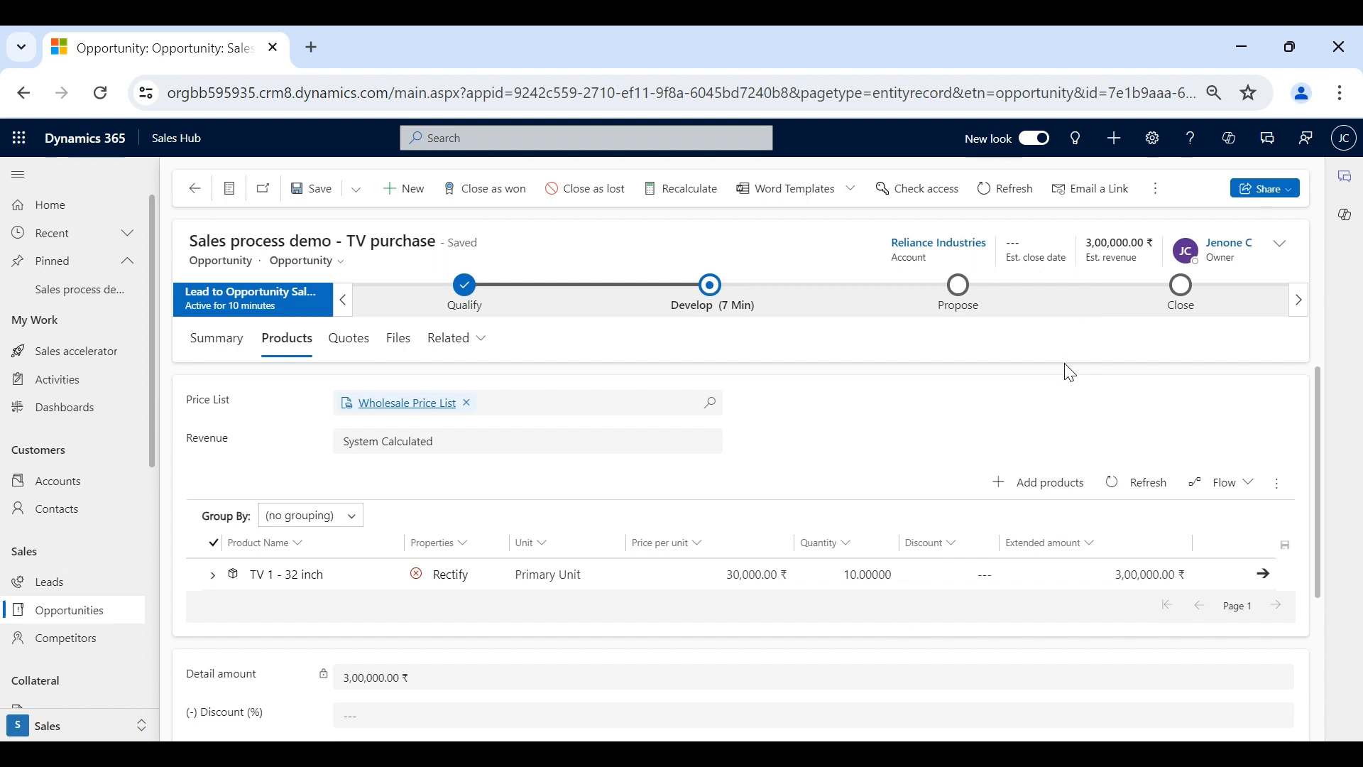
- Create a new quote from the opportunity's Quotes tab, carrying the 3,00,000.00 ₹ total
{"action": "left_click", "coordinate": [344, 355]}
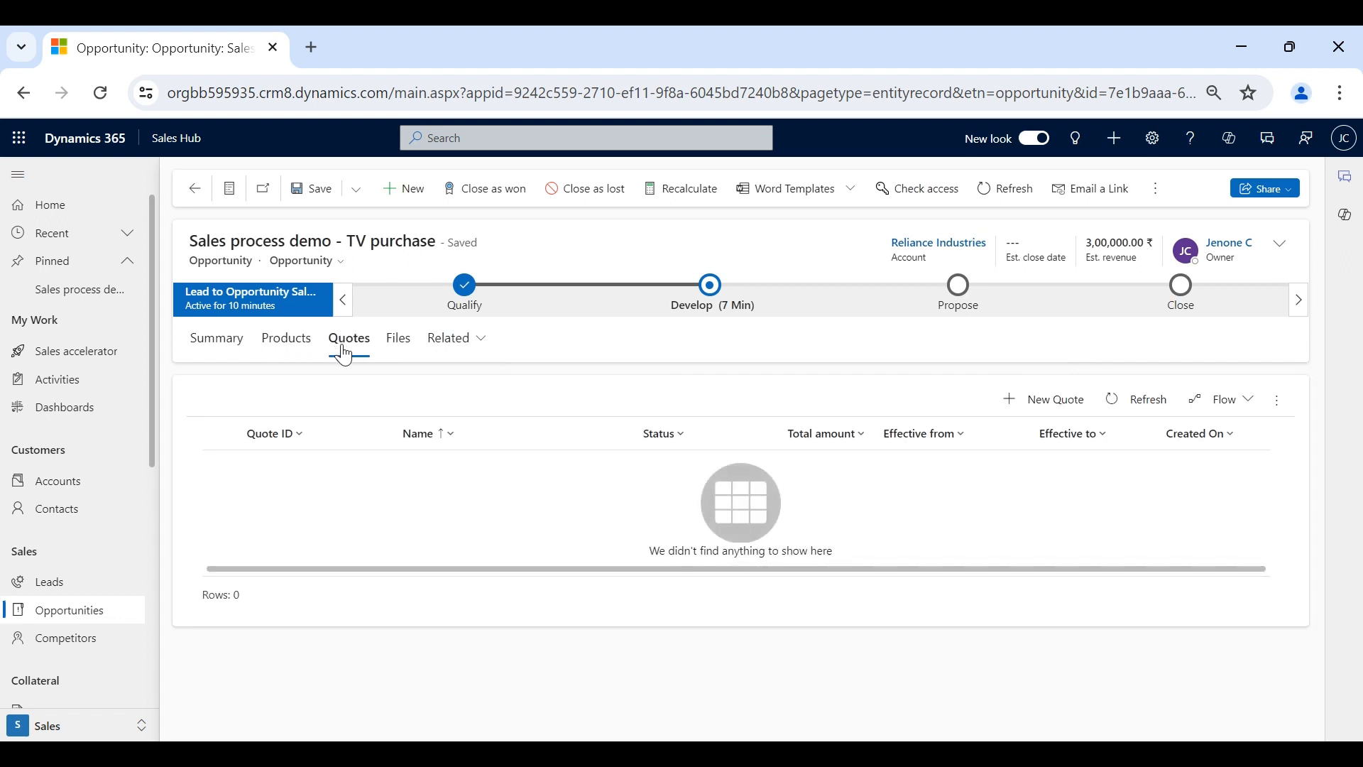
{"action": "left_click", "coordinate": [1060, 404]}
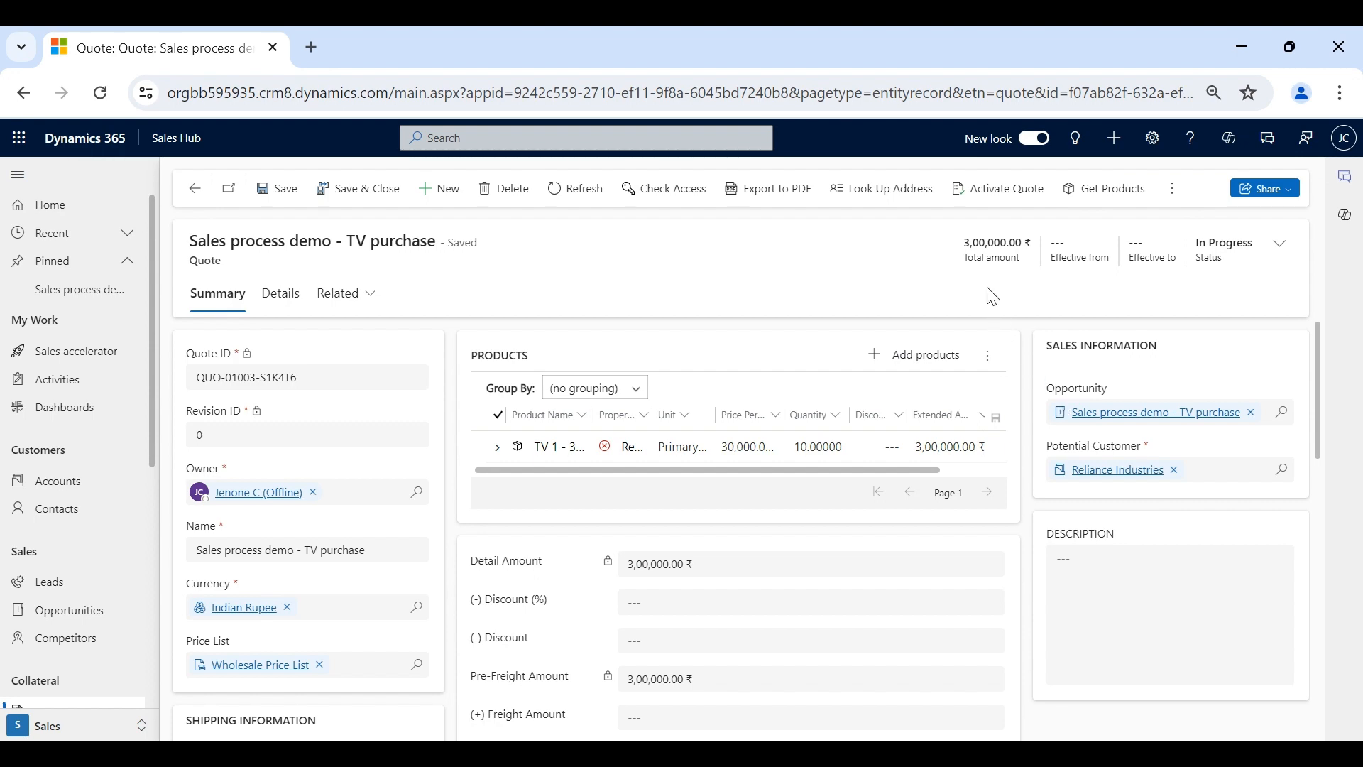
{"action": "scroll", "coordinate": [387, 511], "scroll_direction": "down", "scroll_amount": 4}
{"action": "scroll", "coordinate": [387, 511], "scroll_direction": "up", "scroll_amount": 4}
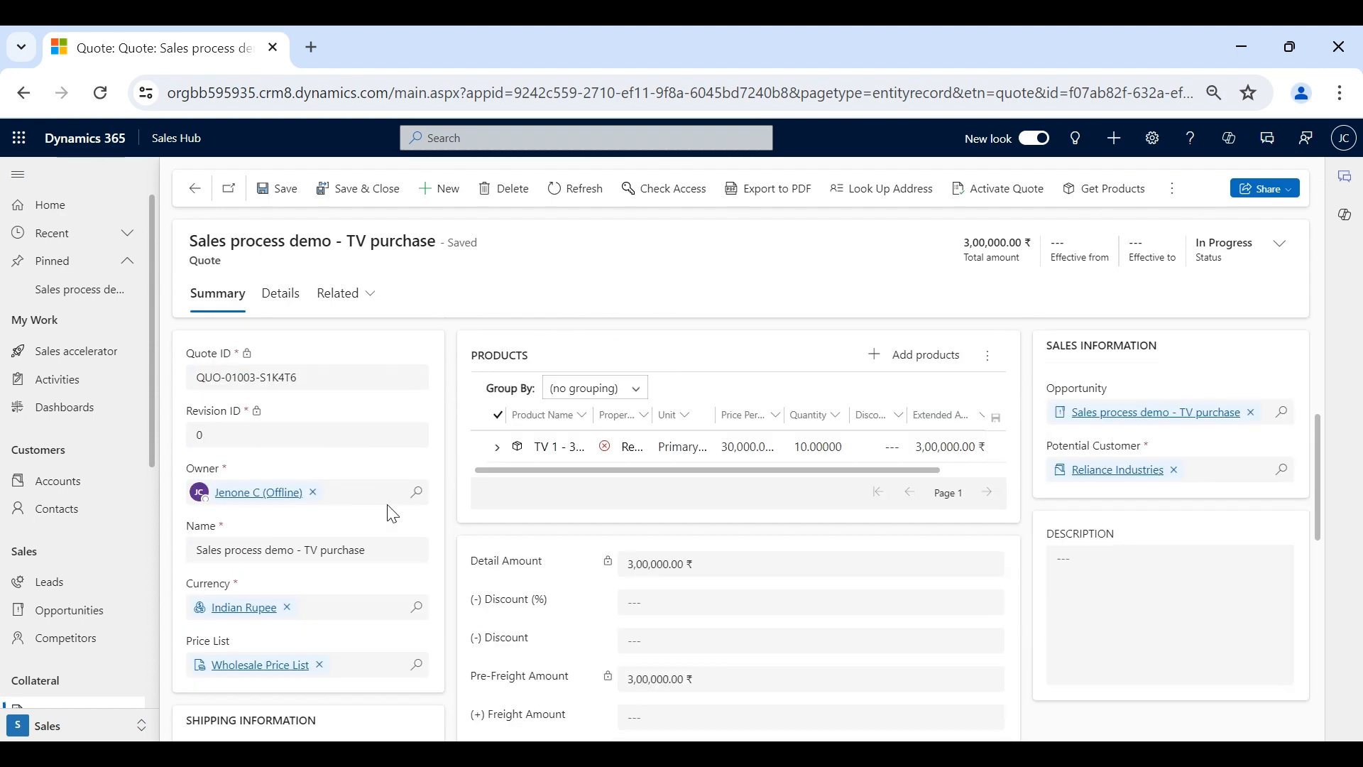
{"action": "left_click_drag", "start_coordinate": [291, 377], "coordinate": [199, 378]}
{"action": "left_click", "coordinate": [543, 291]}
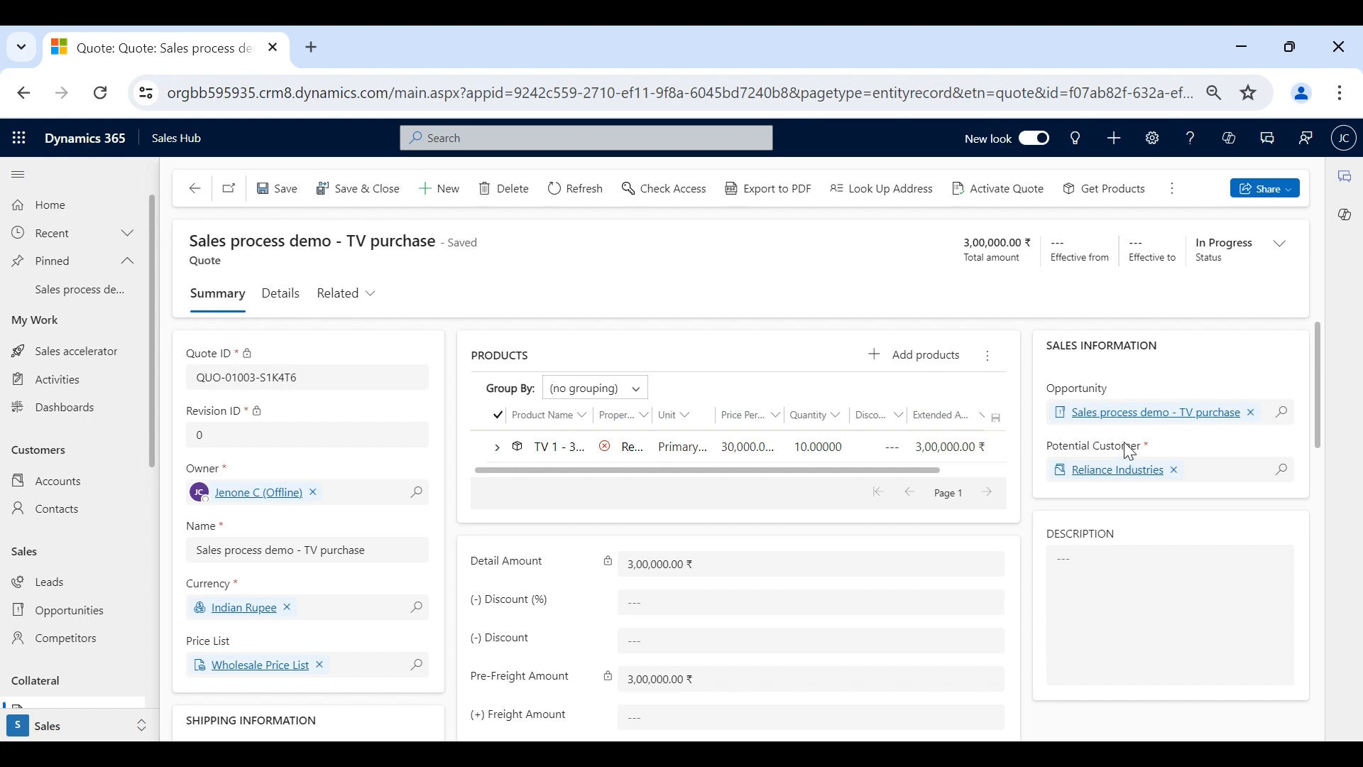
{"action": "scroll", "coordinate": [730, 630], "scroll_direction": "down", "scroll_amount": 3}
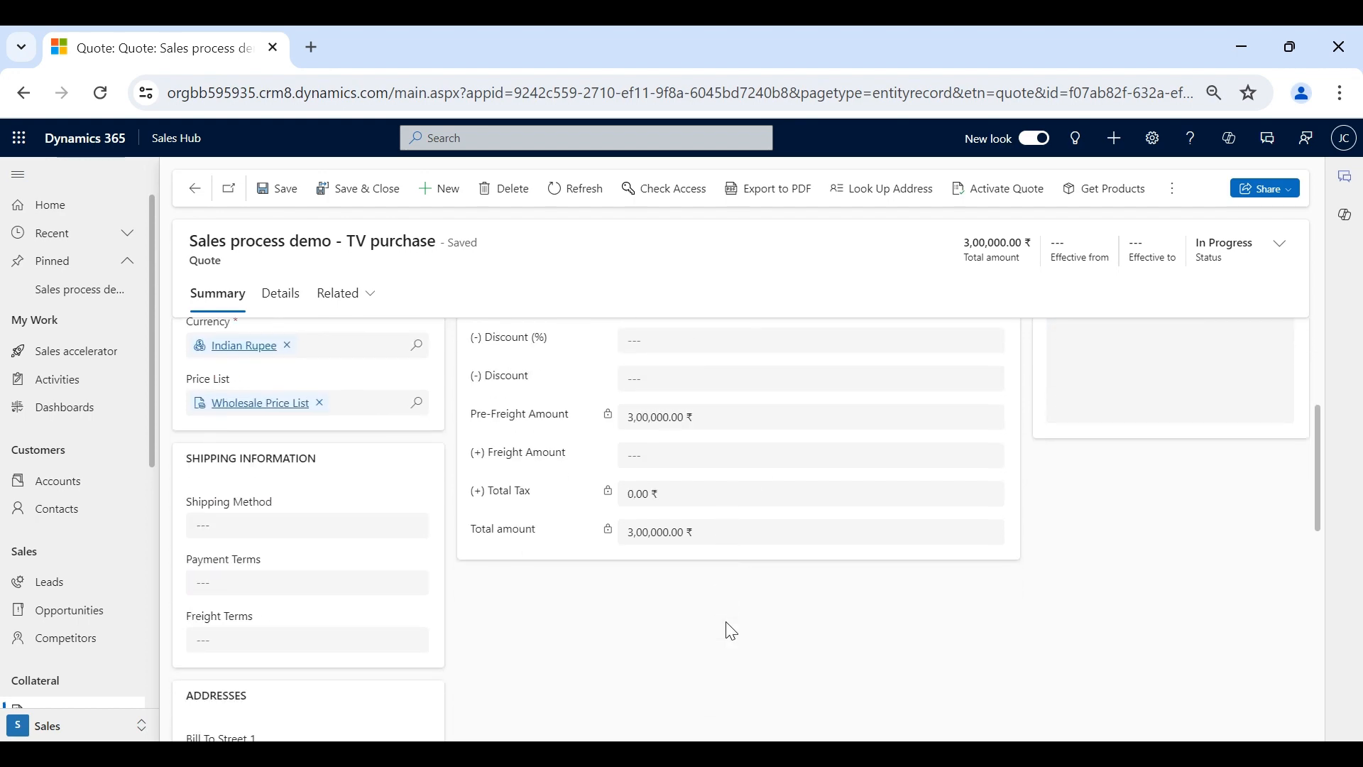
{"action": "scroll", "coordinate": [731, 631], "scroll_direction": "up", "scroll_amount": 3}
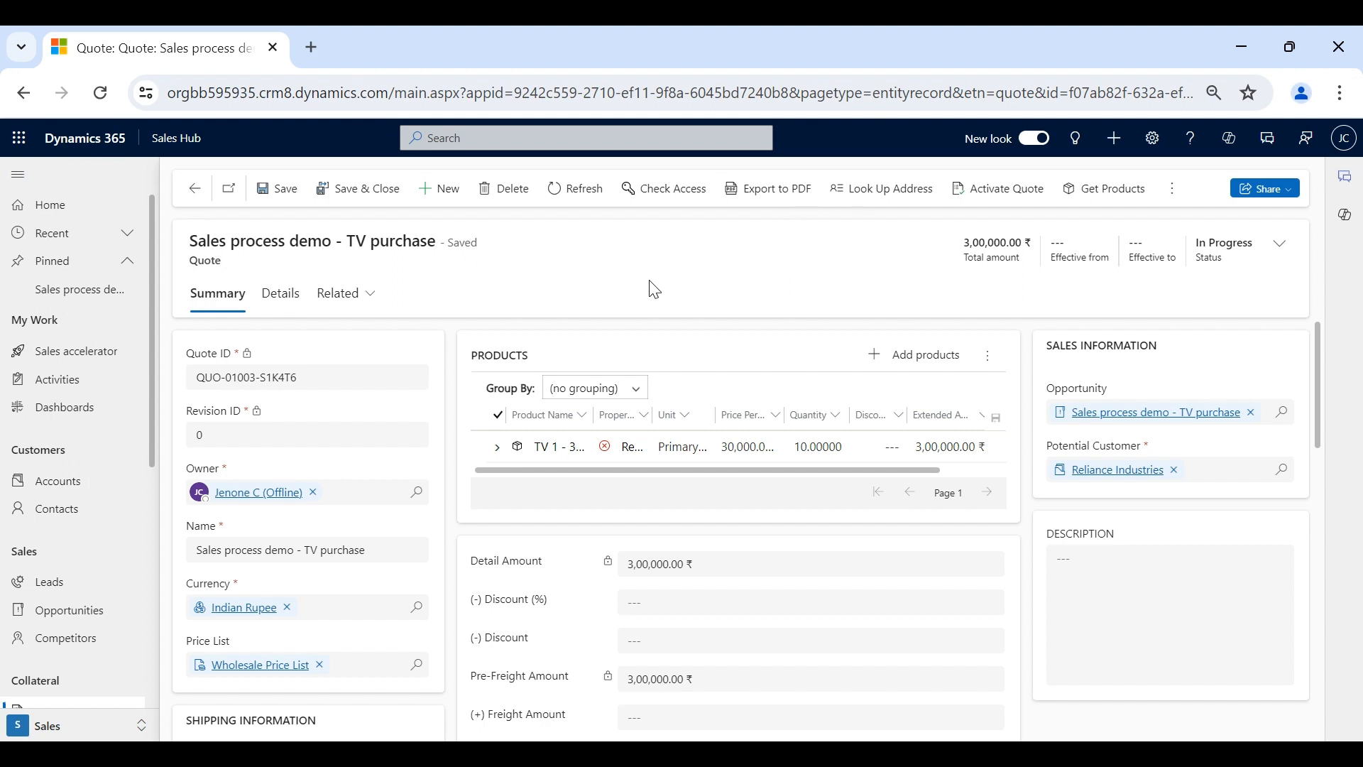
{"action": "scroll", "coordinate": [605, 598], "scroll_direction": "down", "scroll_amount": 10}
- Activate the TV purchase quote, making it a read-only Active record
{"action": "scroll", "coordinate": [605, 598], "scroll_direction": "up", "scroll_amount": 10}
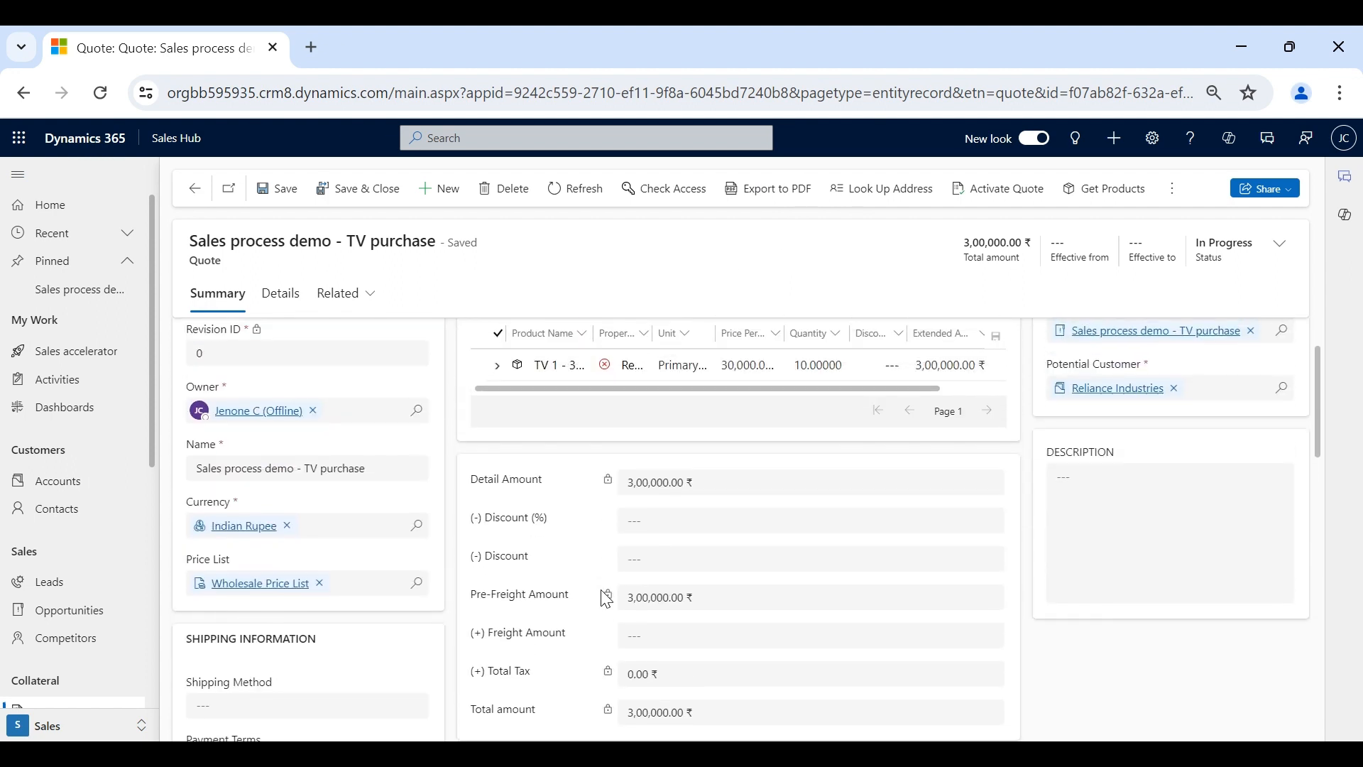
{"action": "left_click", "coordinate": [1000, 193]}
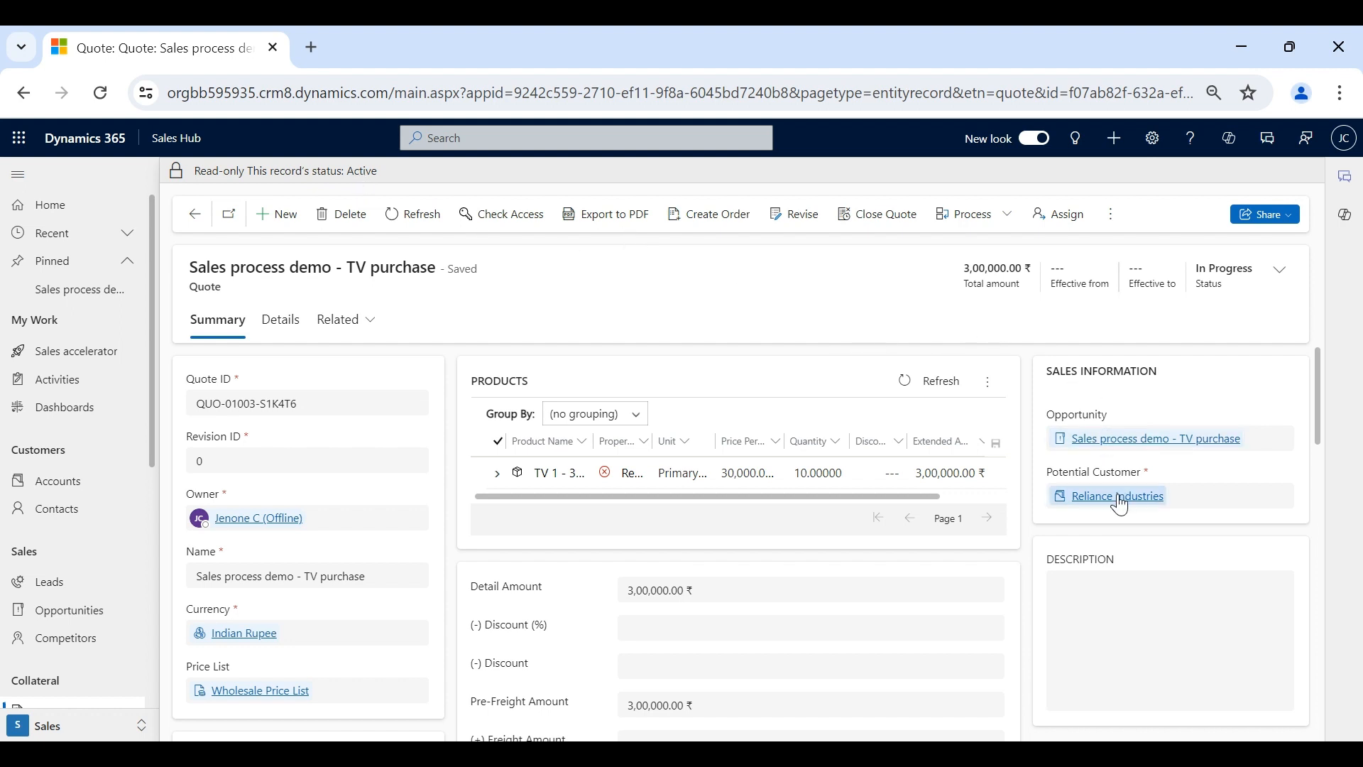
- Mark Identify Stakeholders and Identify Competitors completed and move the opportunity to Propose
{"action": "left_click", "coordinate": [1110, 440]}
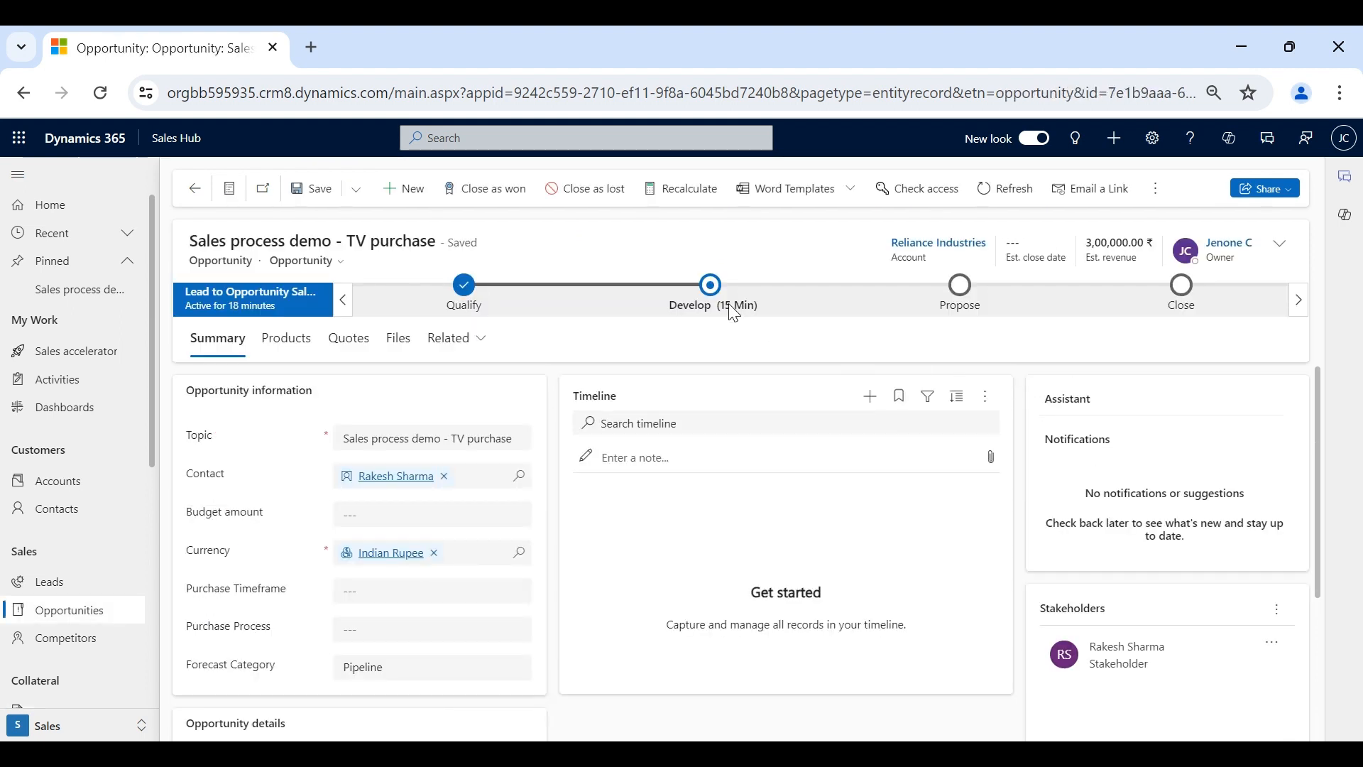
{"action": "left_click", "coordinate": [732, 311]}
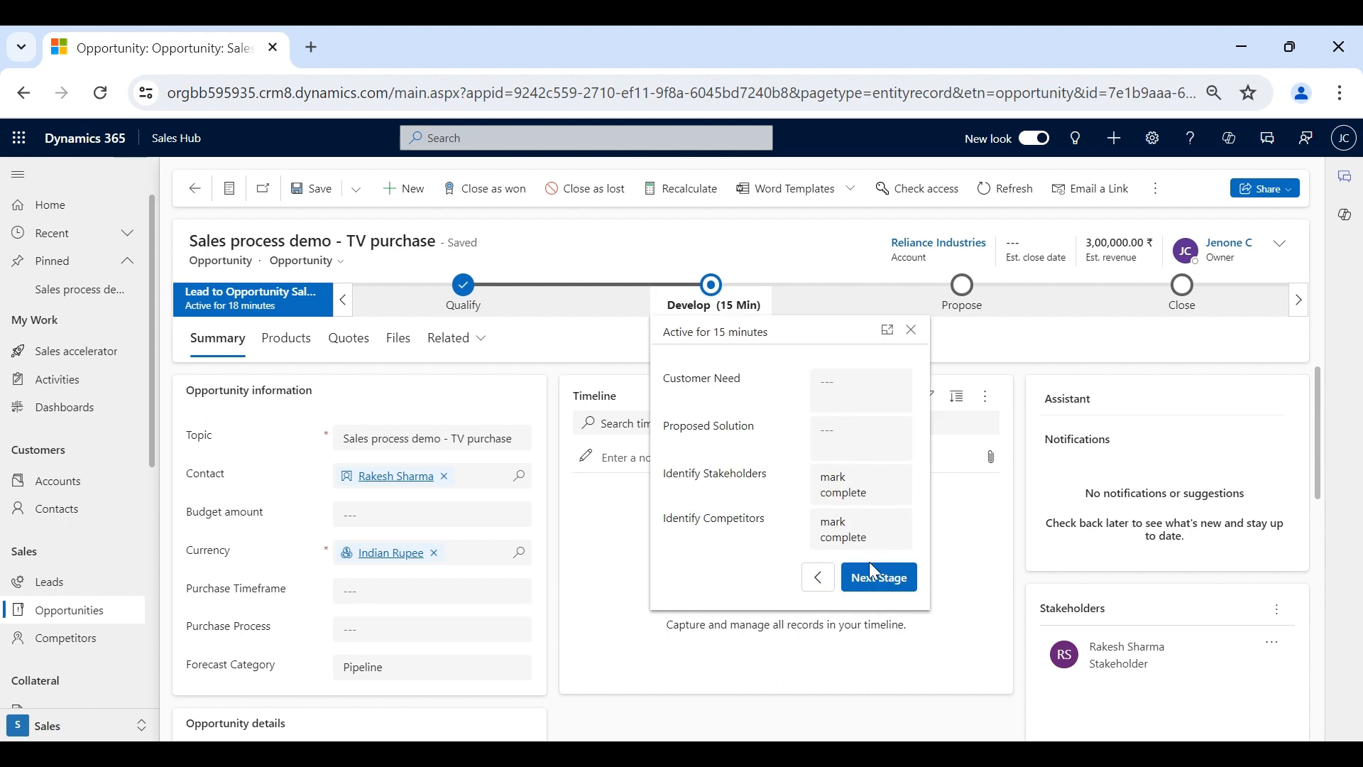
{"action": "left_click", "coordinate": [861, 494]}
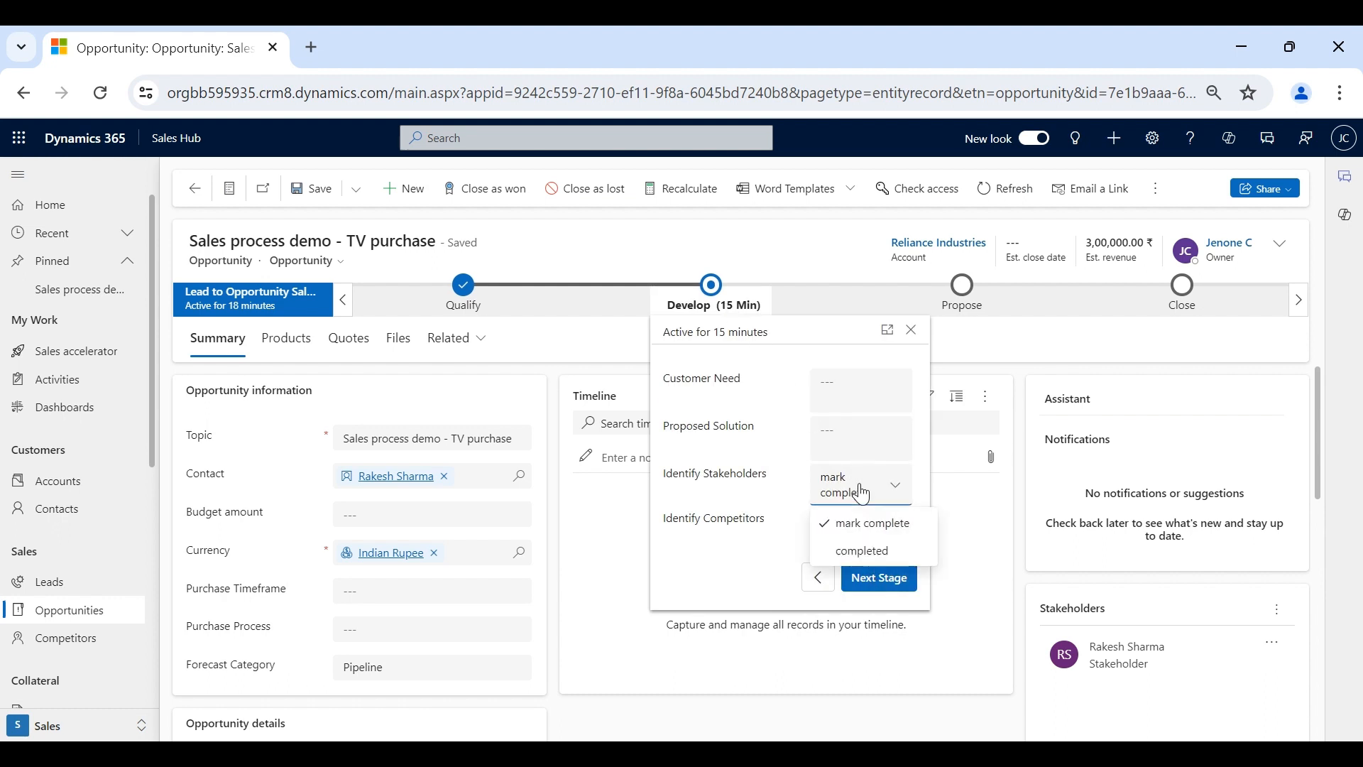
{"action": "left_click", "coordinate": [861, 547]}
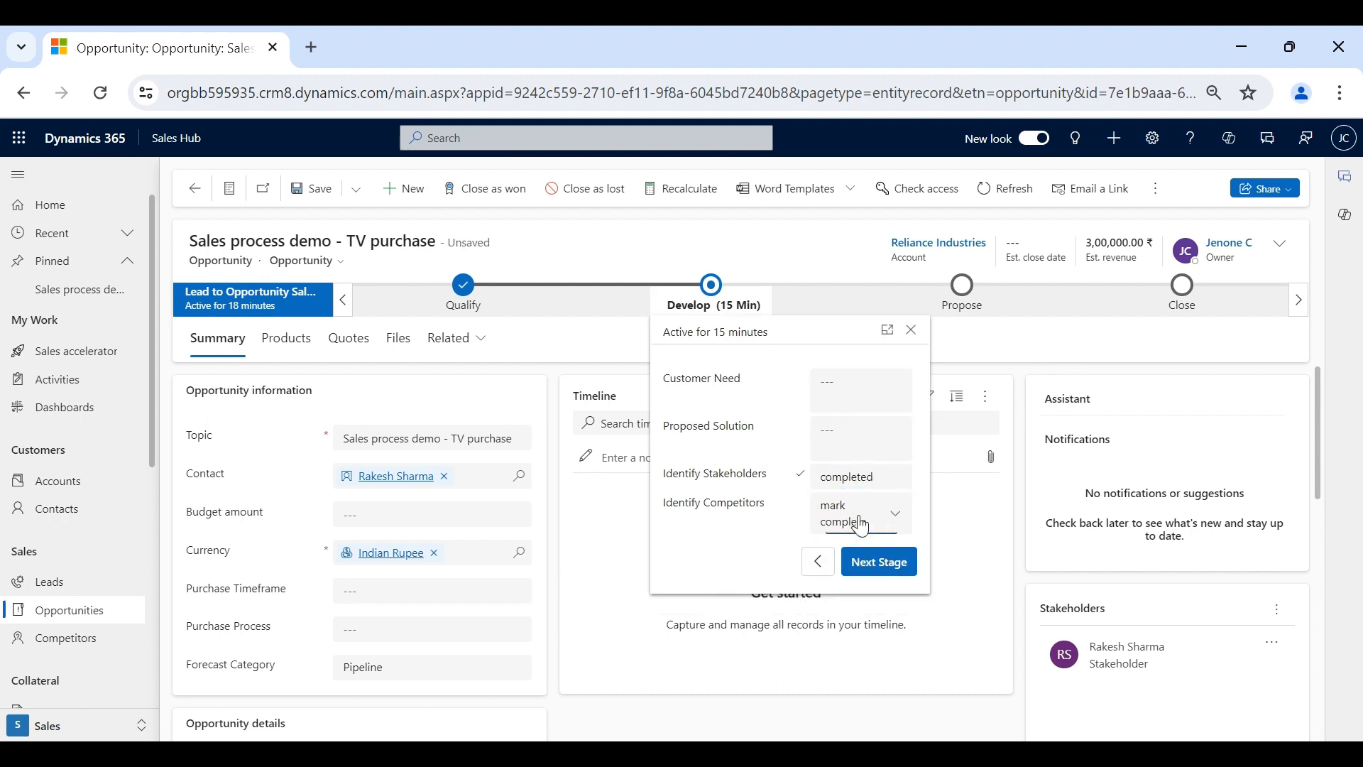
{"action": "left_click", "coordinate": [863, 529]}
{"action": "left_click", "coordinate": [860, 577]}
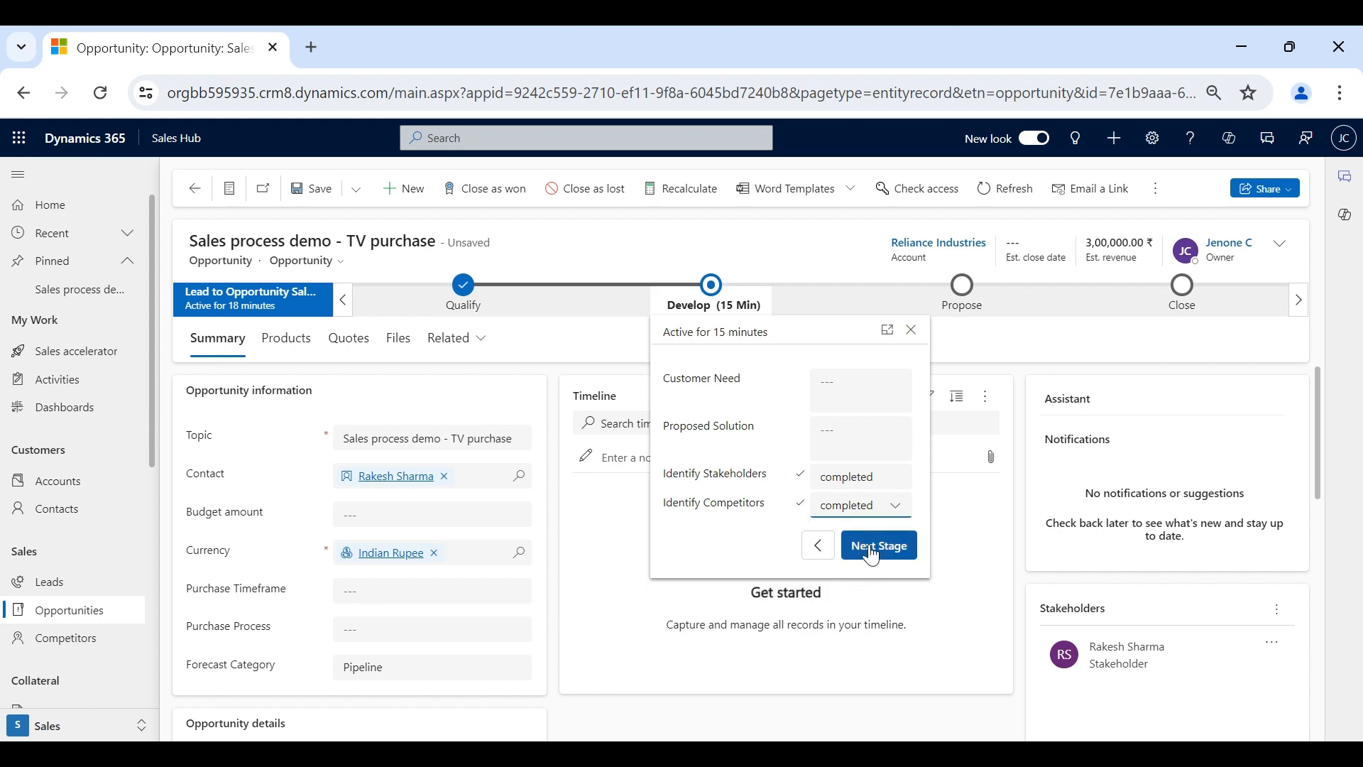
{"action": "left_click", "coordinate": [873, 554]}
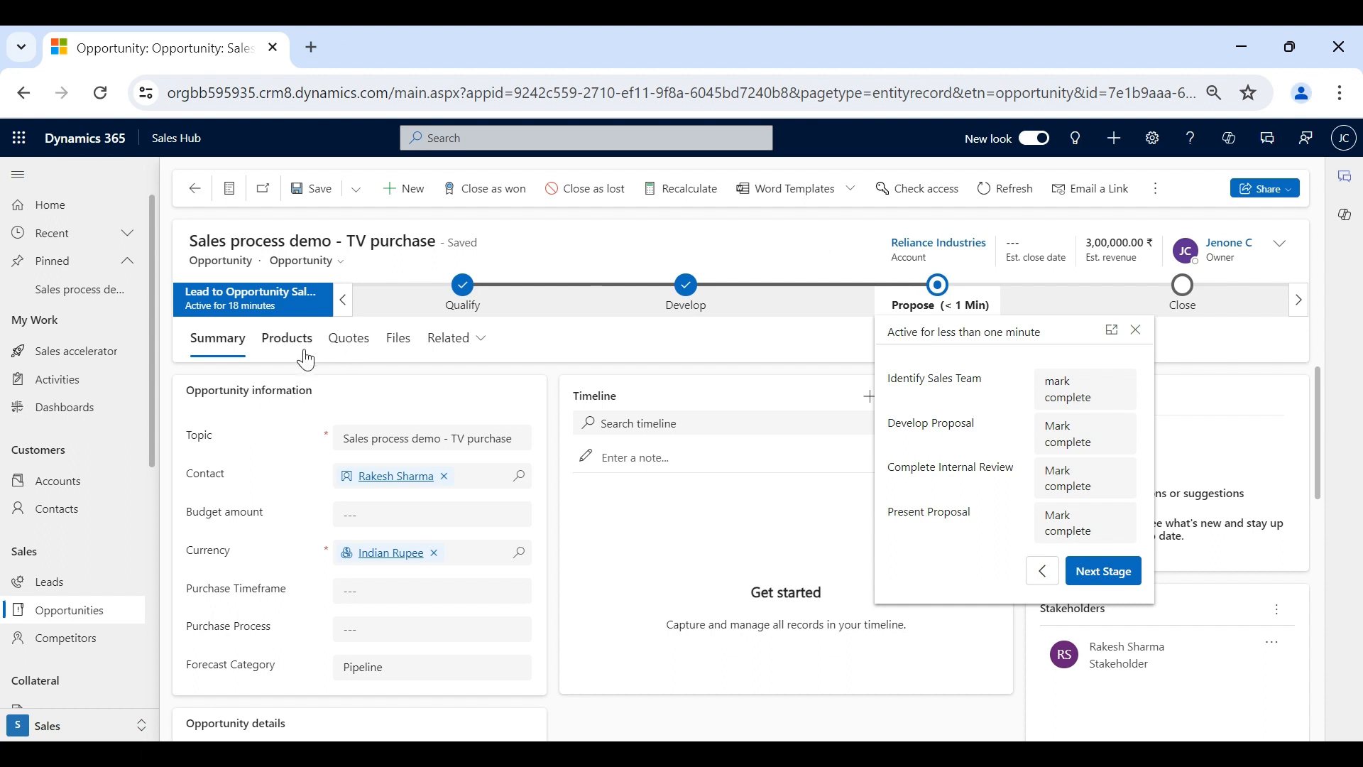
- Reopen quote QUO-01003-S1K4T6 from the opportunity's Quotes grid
{"action": "left_click", "coordinate": [348, 340]}
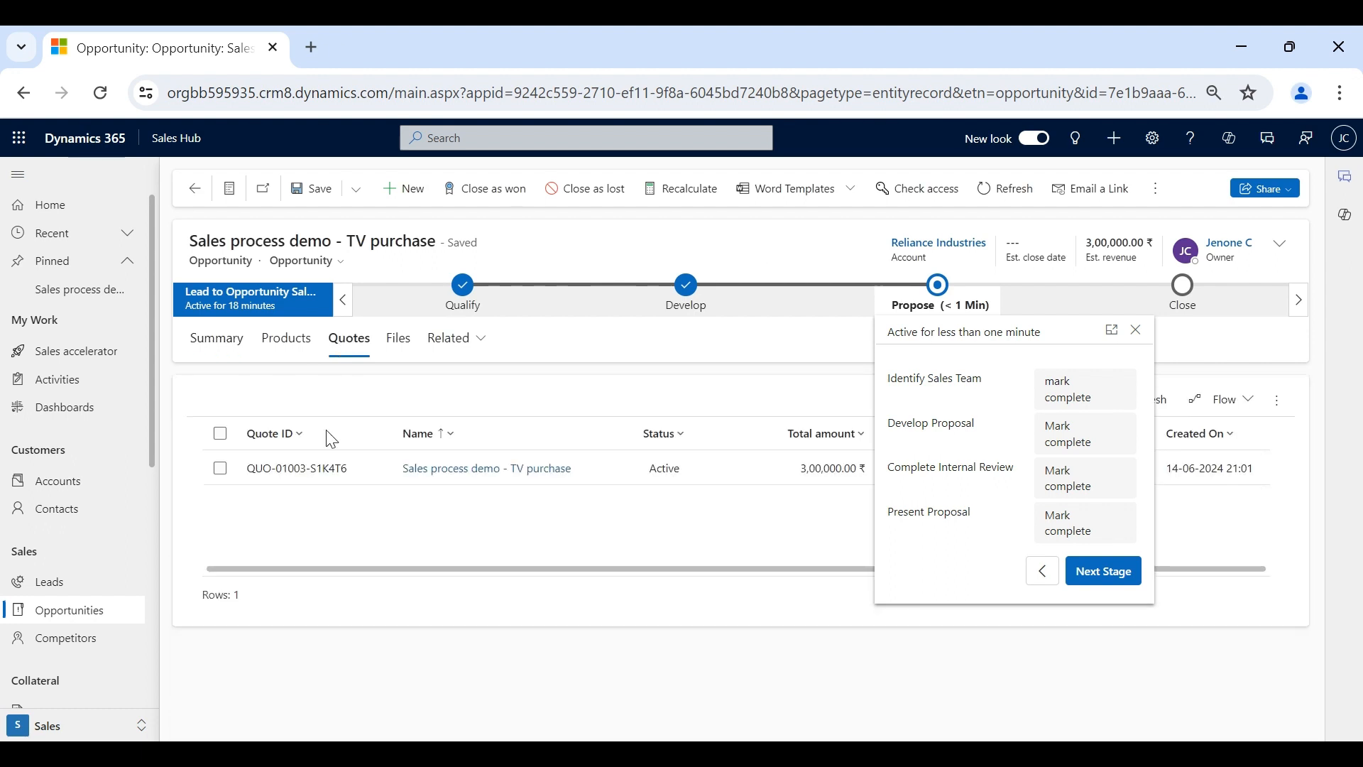
{"action": "left_click", "coordinate": [433, 470]}
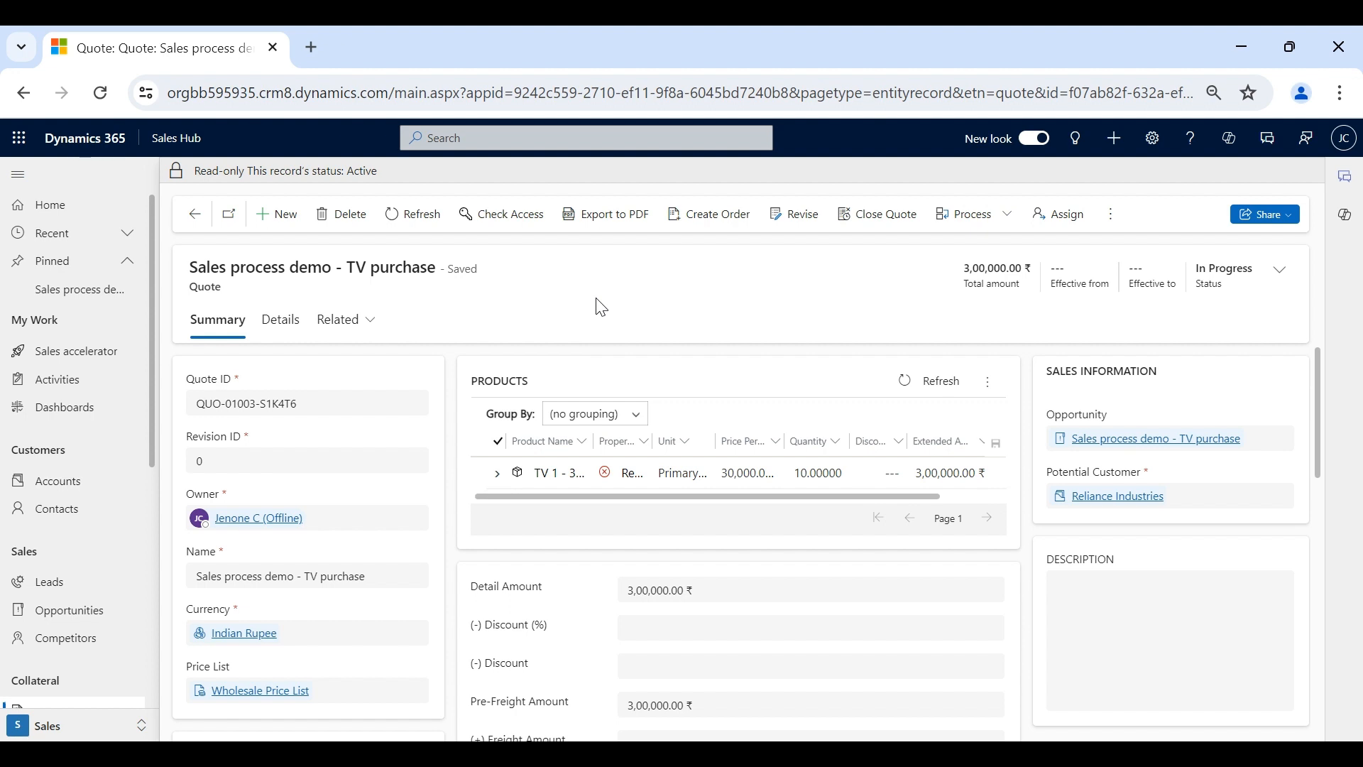
{"action": "scroll", "coordinate": [67, 639], "scroll_direction": "down", "scroll_amount": 4}
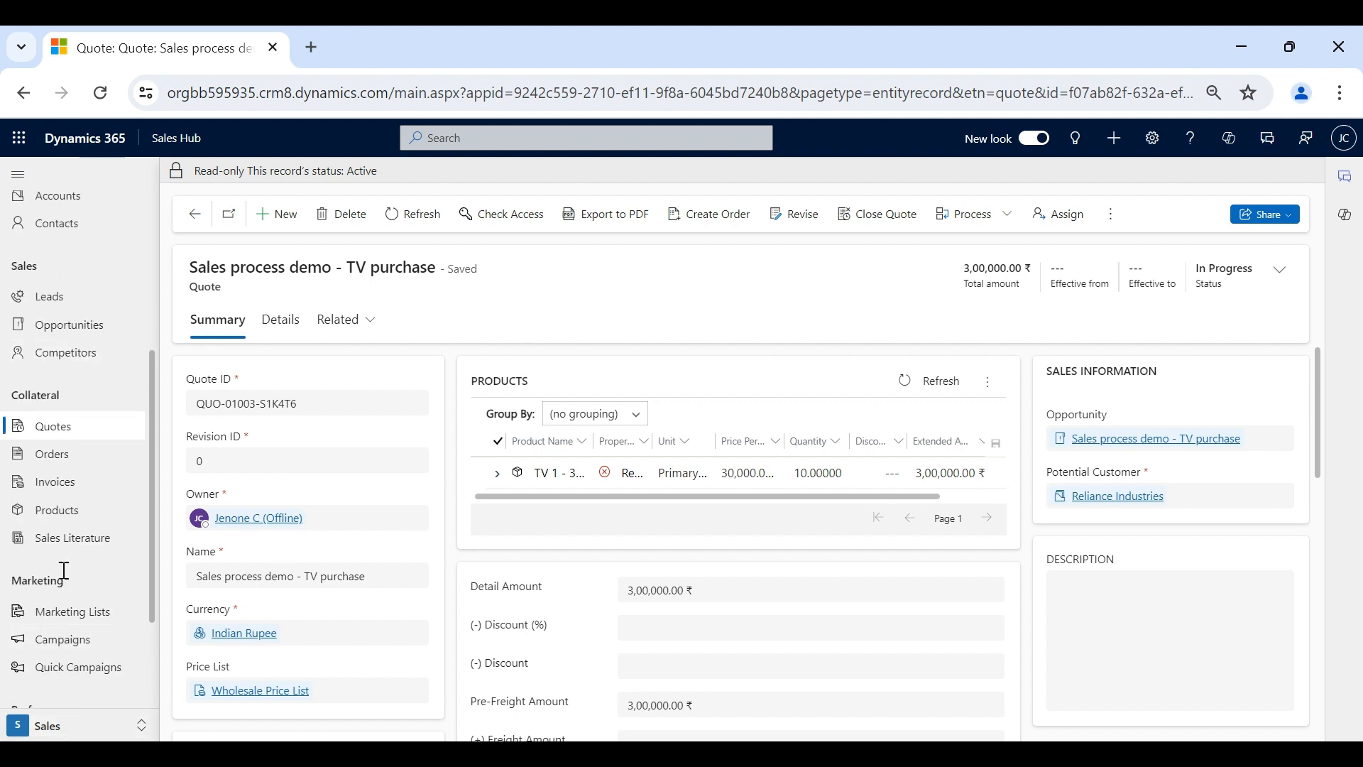
{"action": "left_click", "coordinate": [73, 435]}
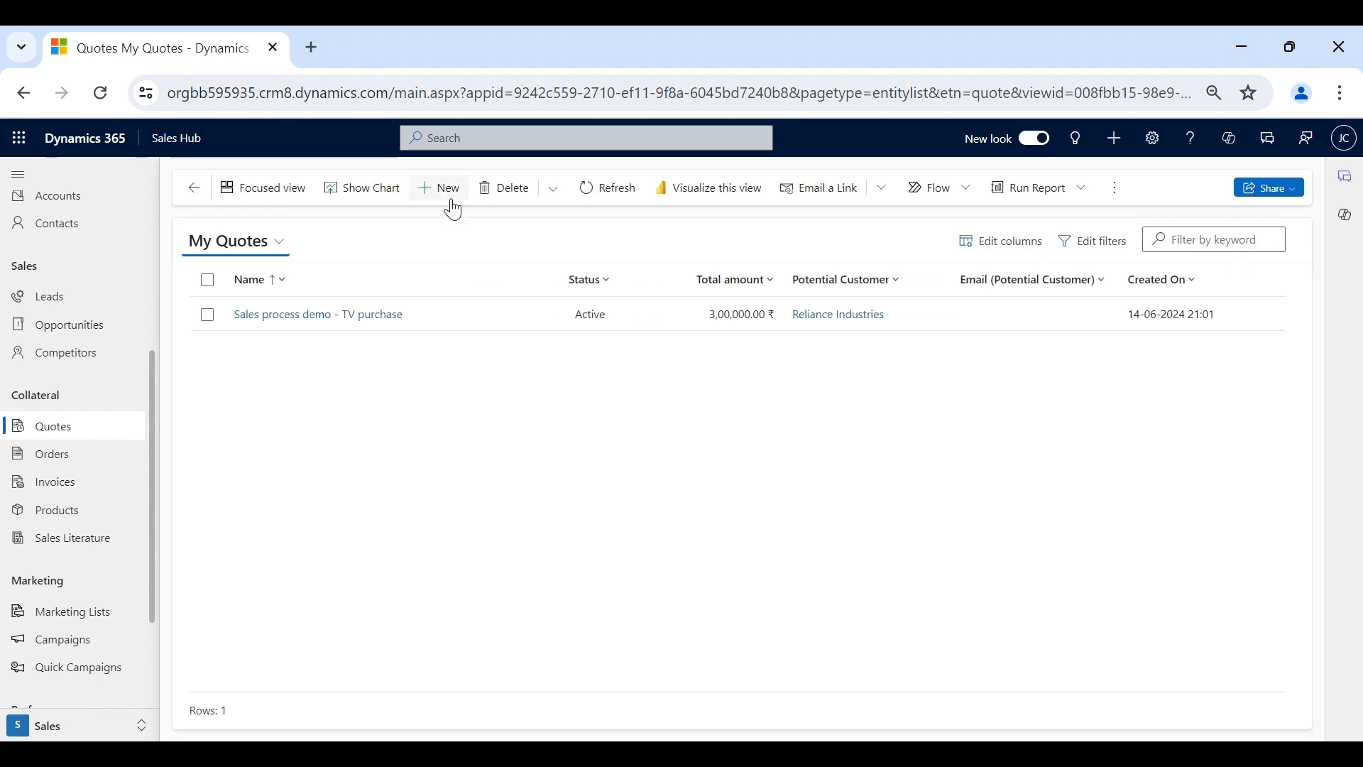
{"action": "left_click", "coordinate": [449, 204]}
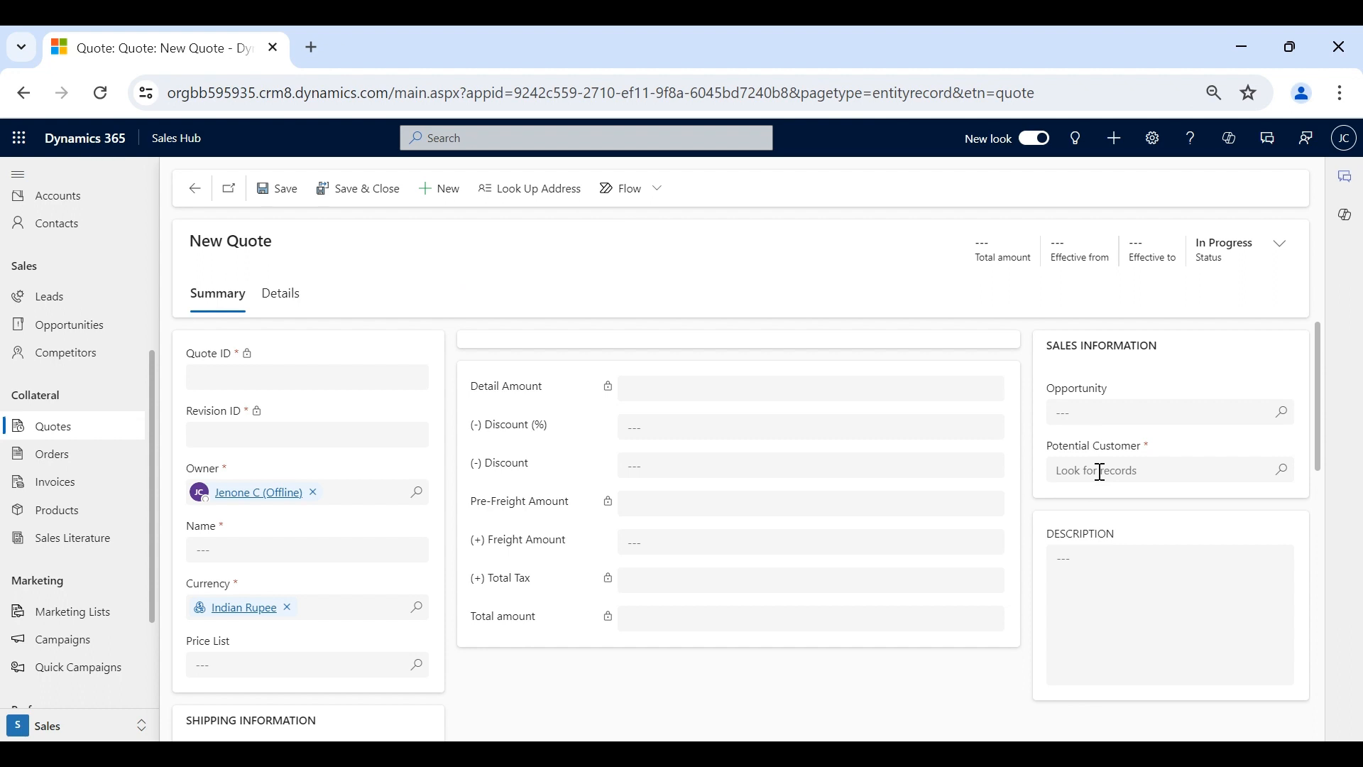
{"action": "left_click", "coordinate": [196, 189]}
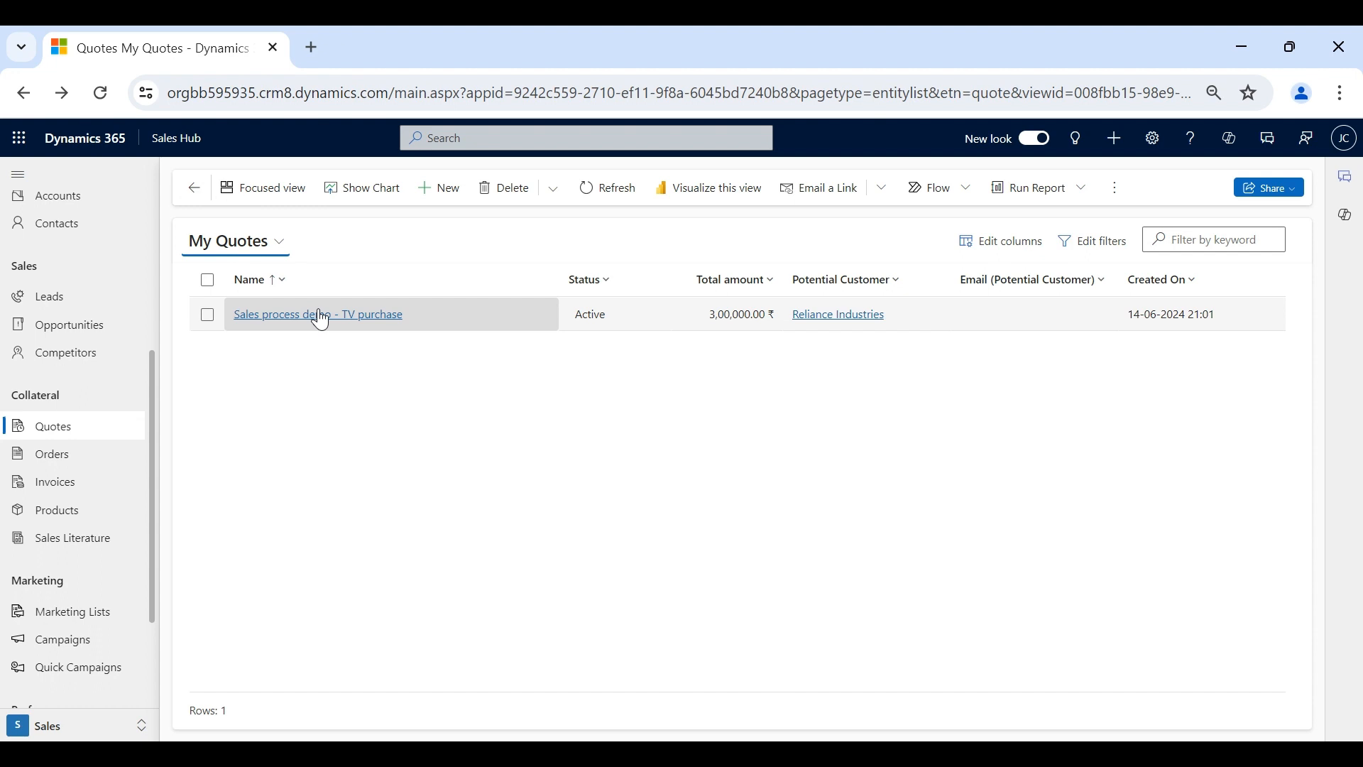
{"action": "left_click", "coordinate": [321, 316]}
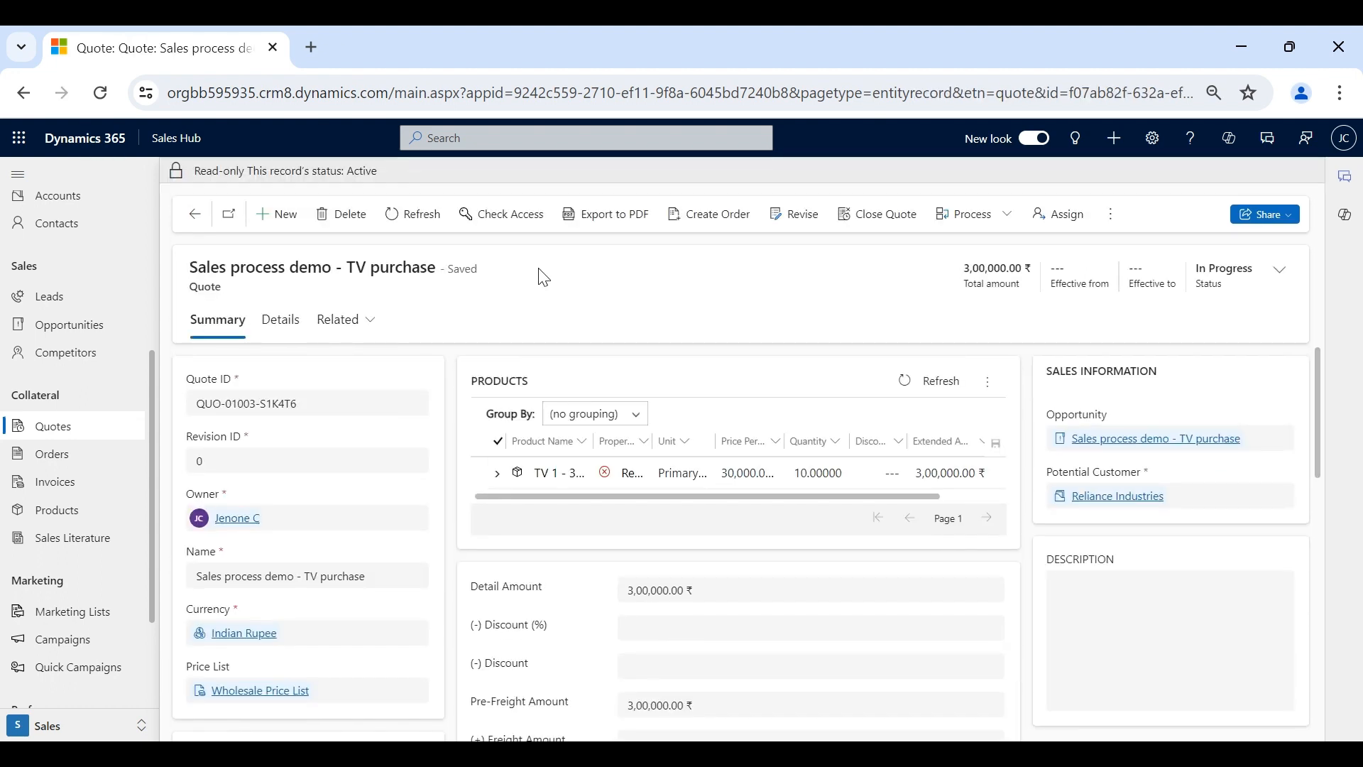
{"action": "left_click", "coordinate": [927, 753]}
{"action": "left_click", "coordinate": [861, 527]}
- Start a PDF export of the quote named 'Reliance industries_TV purchase'
{"action": "left_click", "coordinate": [619, 218]}
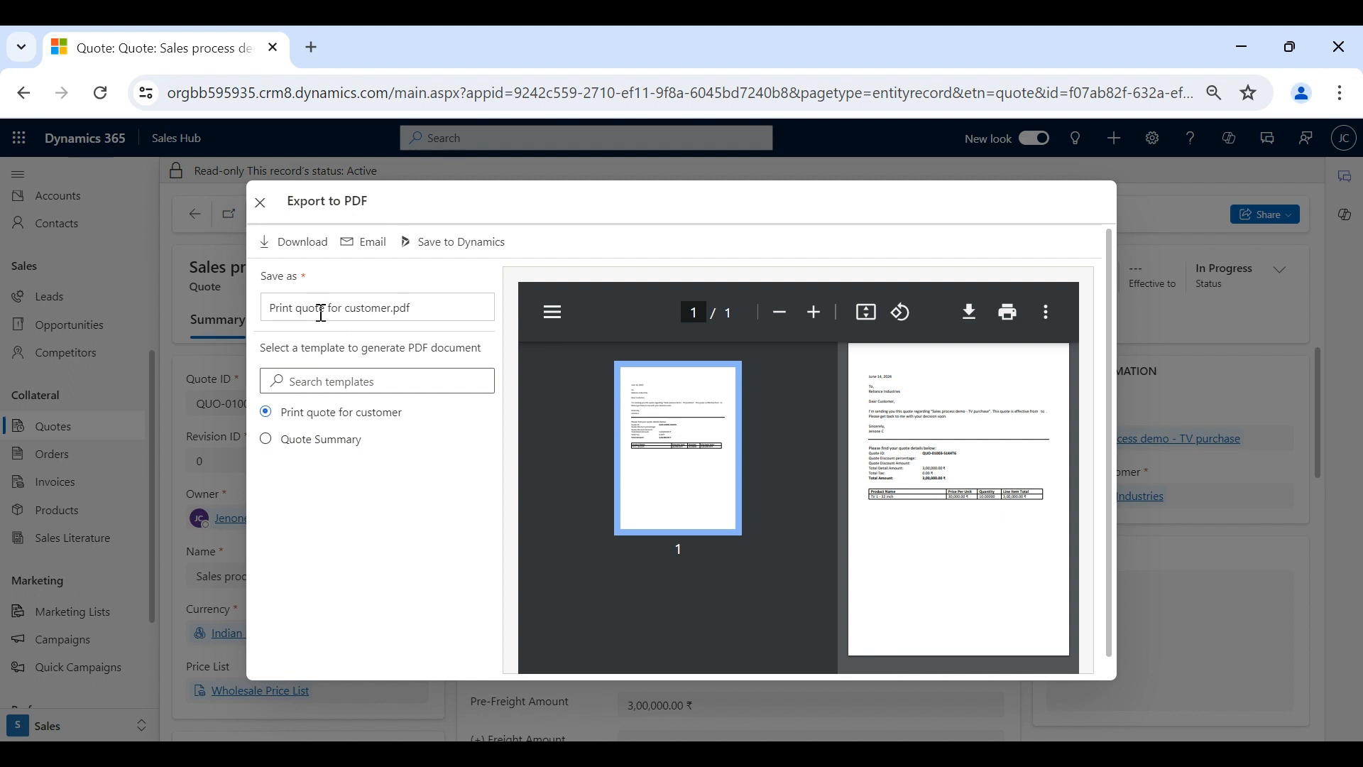
{"action": "left_click", "coordinate": [390, 313]}
{"action": "key", "text": "BackSpace"}
{"action": "key", "text": "BackSpace"}
{"action": "key", "text": "BackSpace"}
{"action": "key", "text": "BackSpace"}
{"action": "key", "text": "BackSpace"}
{"action": "key", "text": "BackSpace"}
{"action": "key", "text": "BackSpace"}
{"action": "key", "text": "BackSpace"}
{"action": "key", "text": "BackSpace"}
{"action": "key", "text": "BackSpace"}
{"action": "key", "text": "BackSpace"}
{"action": "key", "text": "BackSpace"}
{"action": "key", "text": "BackSpace"}
{"action": "key", "text": "BackSpace"}
{"action": "key", "text": "BackSpace"}
{"action": "key", "text": "BackSpace"}
{"action": "key", "text": "BackSpace"}
{"action": "key", "text": "BackSpace"}
{"action": "key", "text": "BackSpace"}
{"action": "key", "text": "BackSpace"}
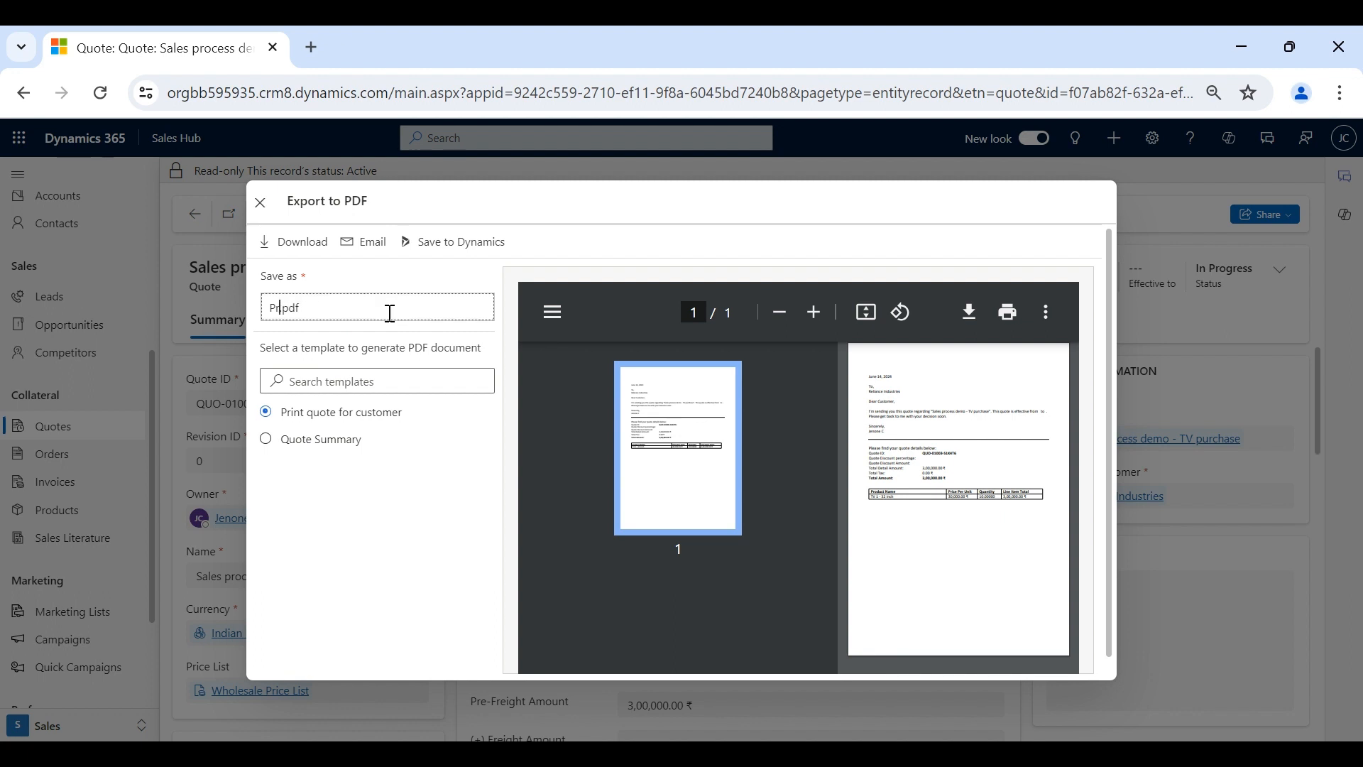
{"action": "key", "text": "BackSpace"}
{"action": "key", "text": "BackSpace"}
{"action": "type", "text": "Reliance industries_TV purcha"}
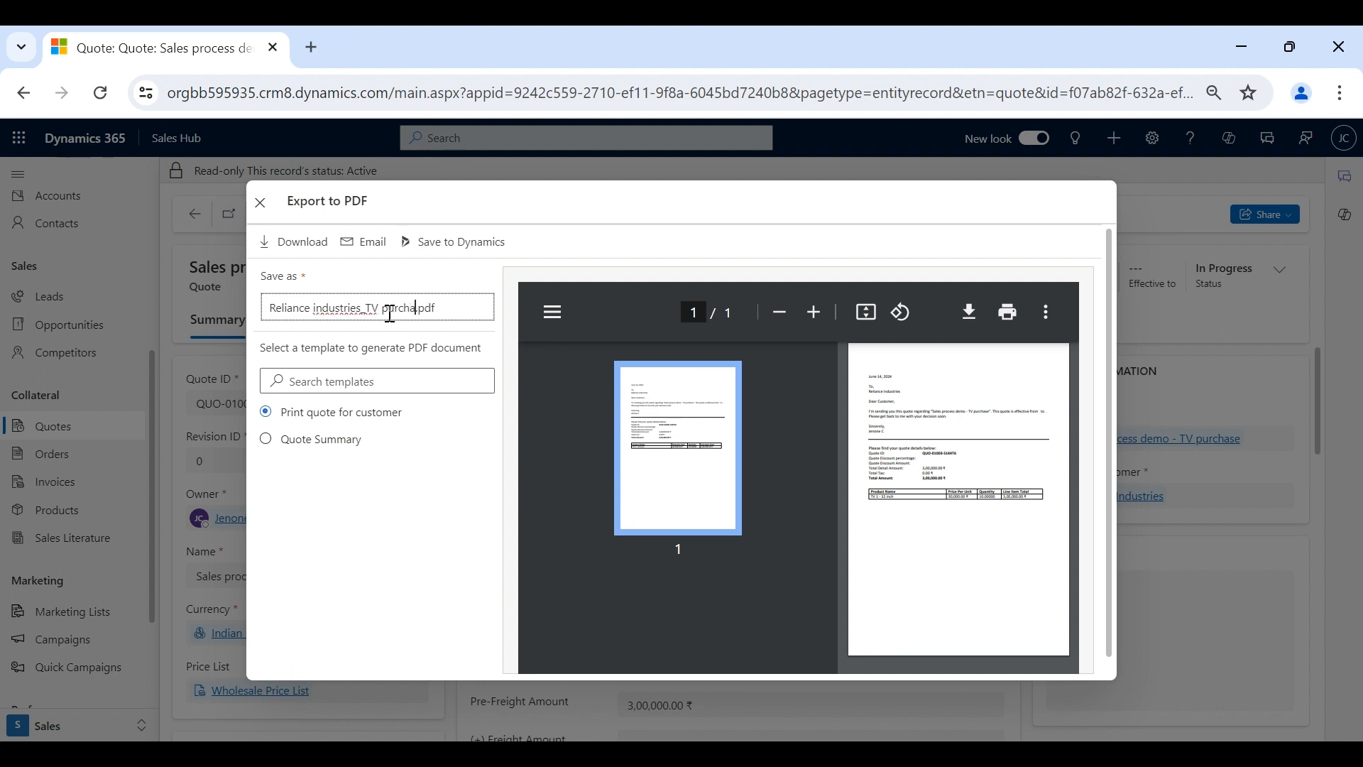
{"action": "type", "text": "se"}
- Choose the Quote Summary template and download Reliance industries_TV purchase.pdf
{"action": "left_click", "coordinate": [285, 443]}
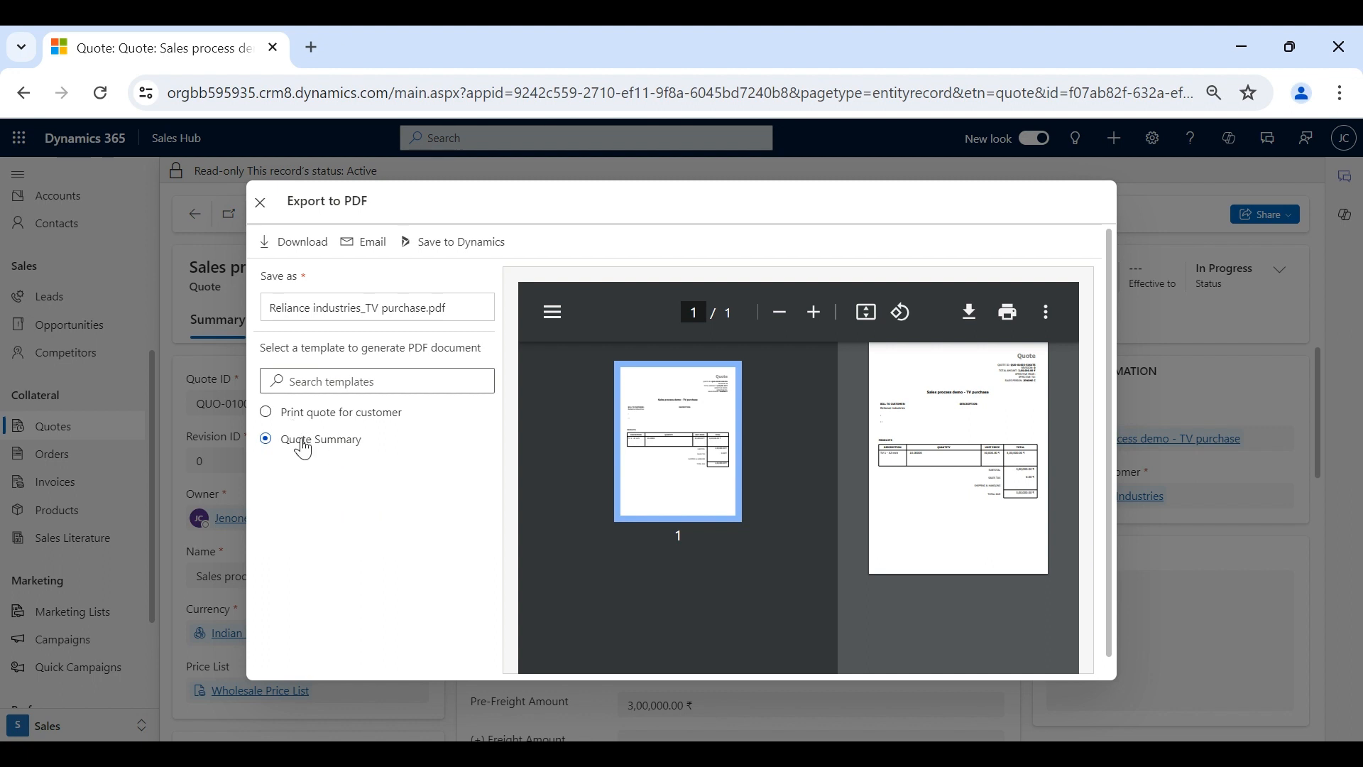
{"action": "left_click", "coordinate": [321, 245]}
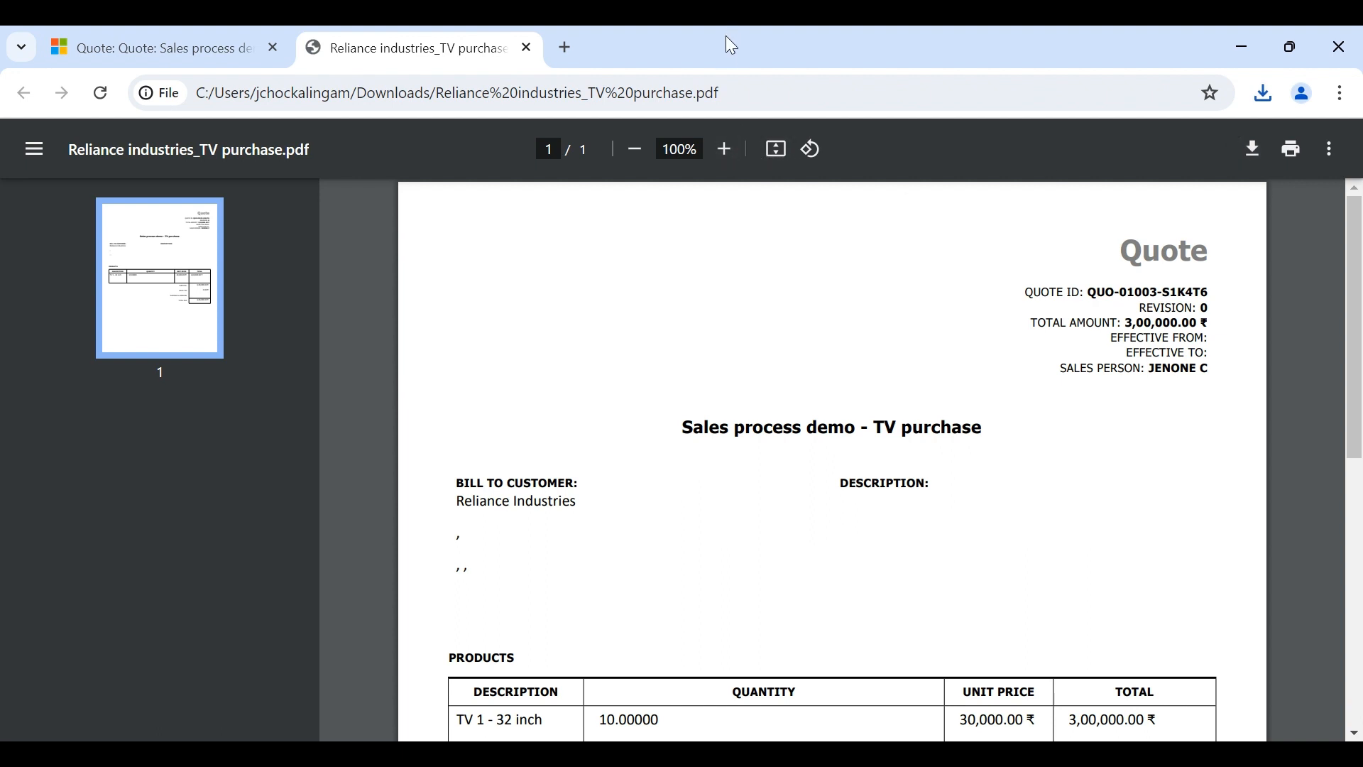
- Scroll through the downloaded quote PDF's products and totals, then close it
{"action": "scroll", "coordinate": [778, 471], "scroll_direction": "down", "scroll_amount": 3}
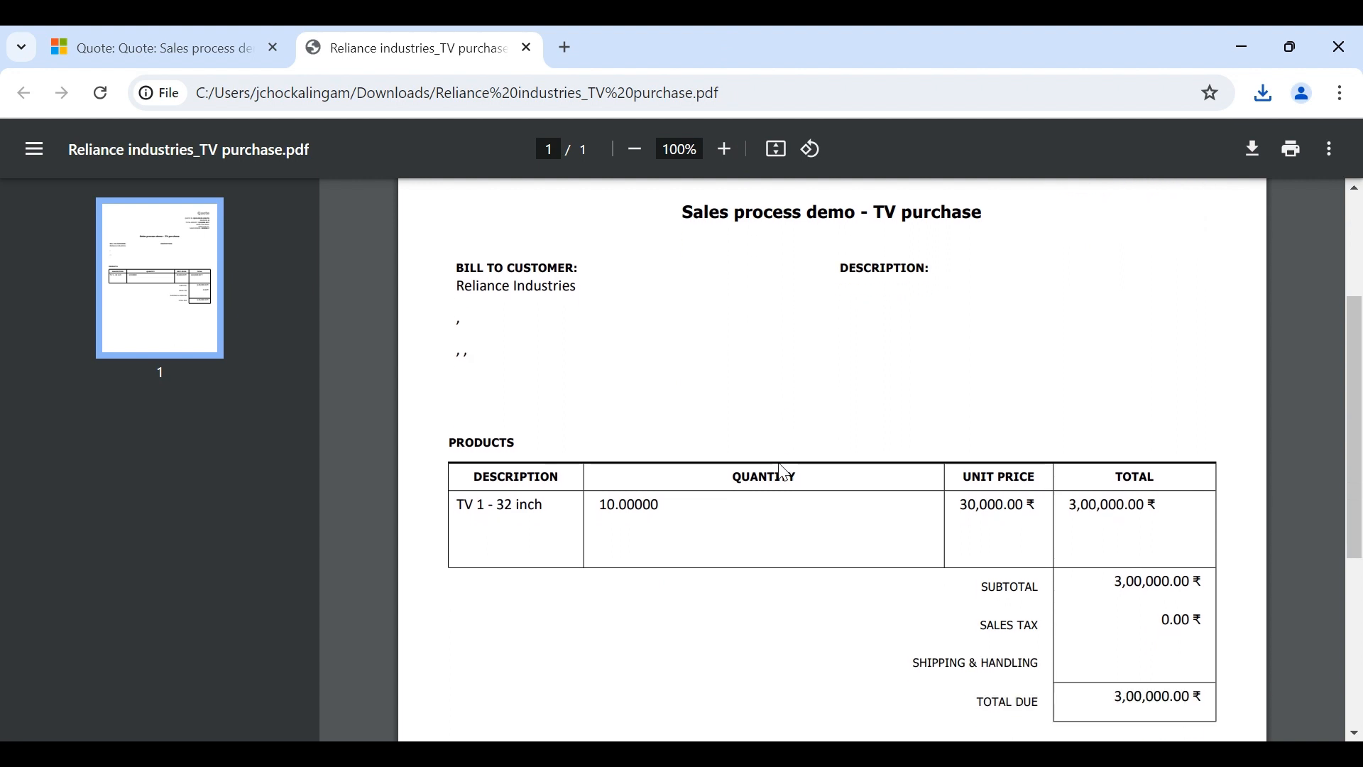
{"action": "scroll", "coordinate": [783, 472], "scroll_direction": "down", "scroll_amount": 2}
{"action": "key", "text": "ctrl+w"}
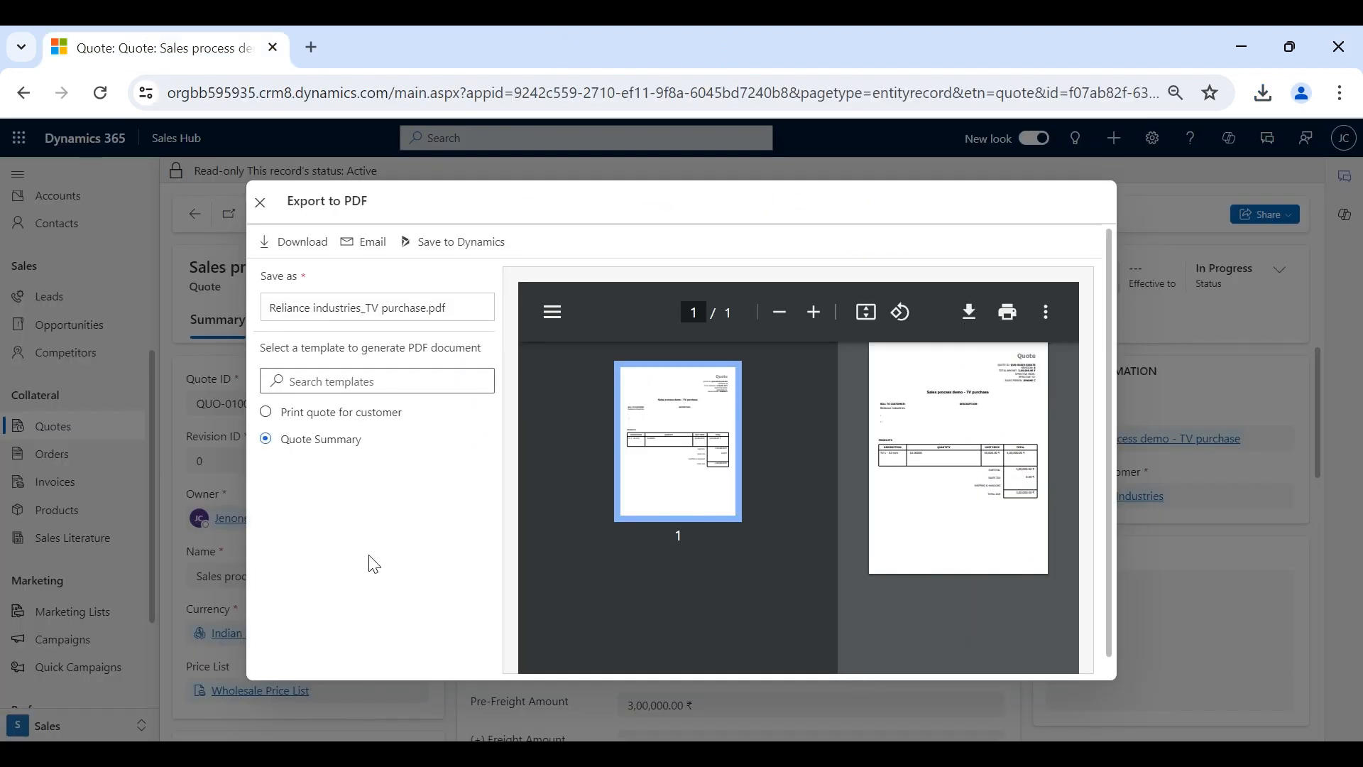
- Attach the quote PDF to a new email and try sending it to Reliance Industries
{"action": "left_click", "coordinate": [379, 251]}
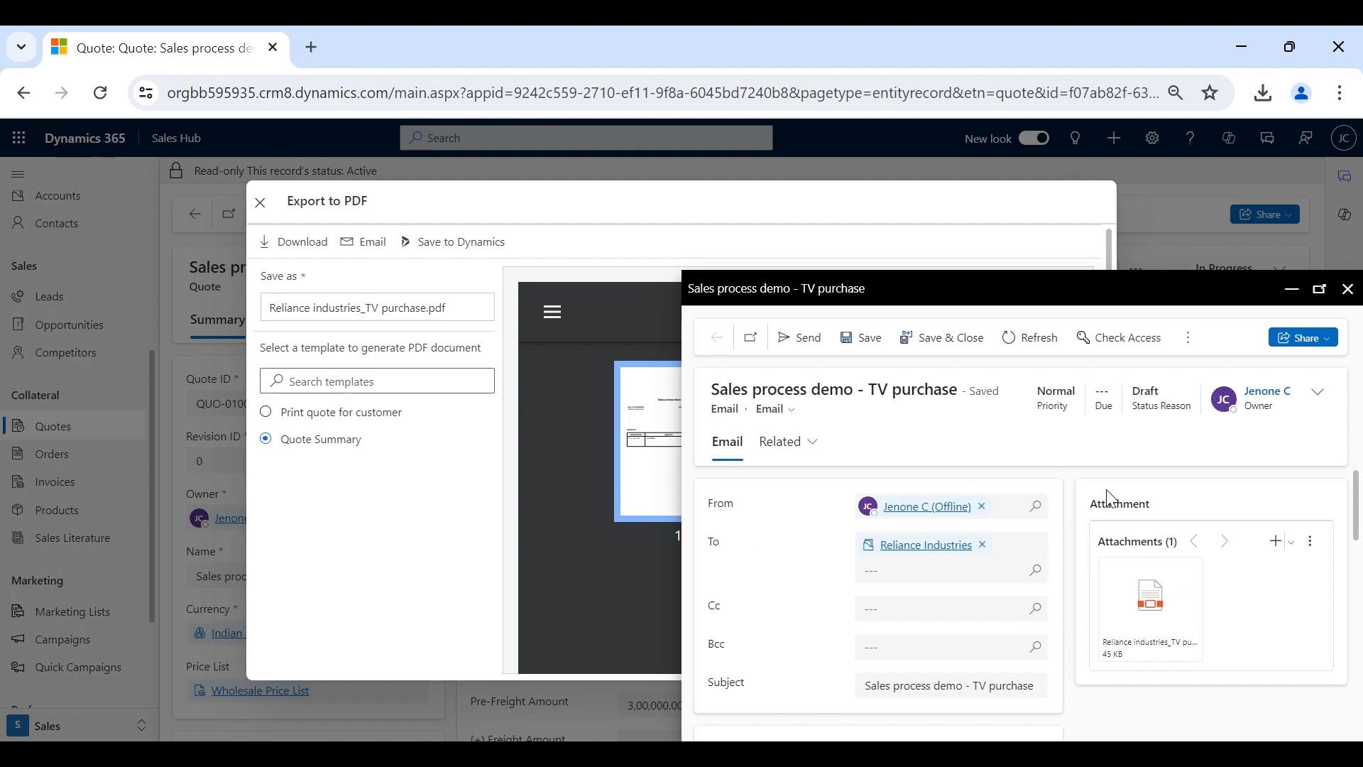
{"action": "mouse_move", "coordinate": [1129, 625]}
{"action": "left_click", "coordinate": [813, 336]}
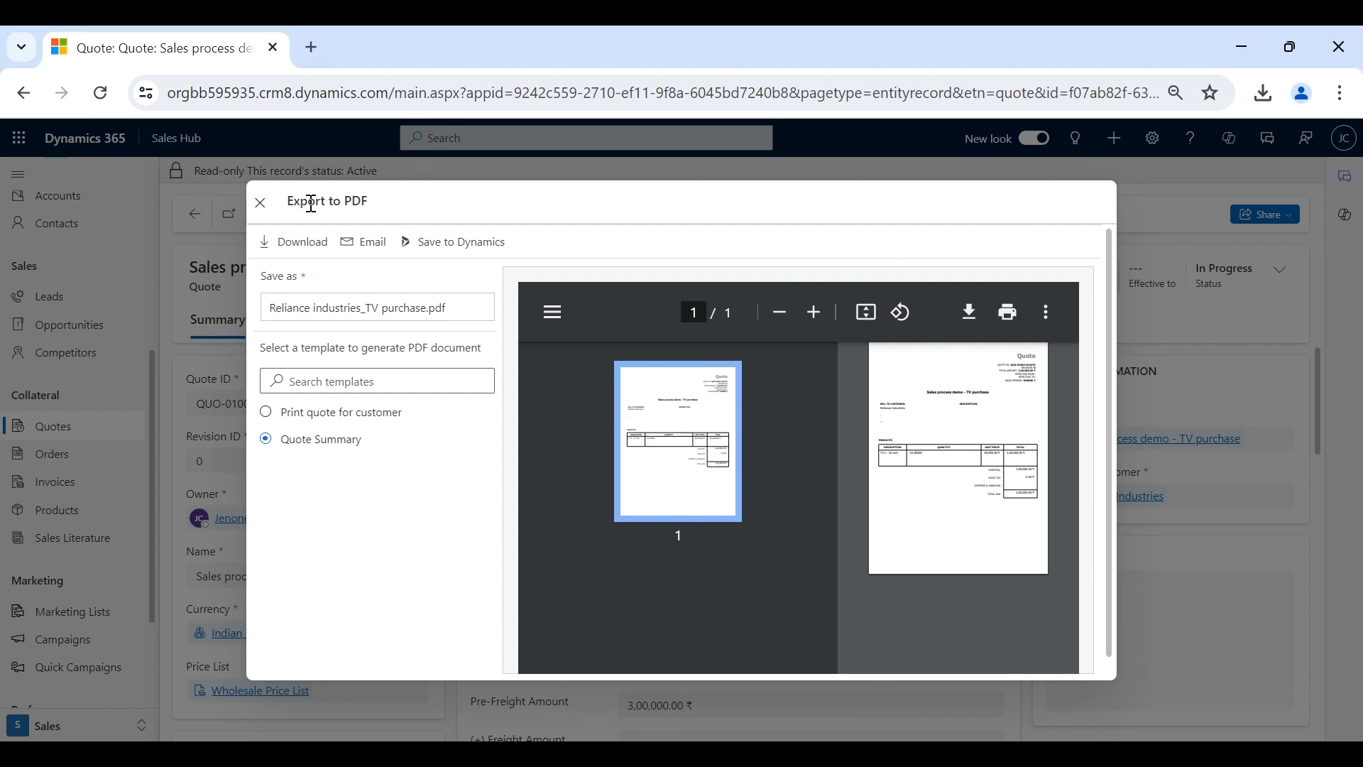
- Close the PDF export window, check the quote's Details timeline, and return to Summary
{"action": "left_click", "coordinate": [261, 202]}
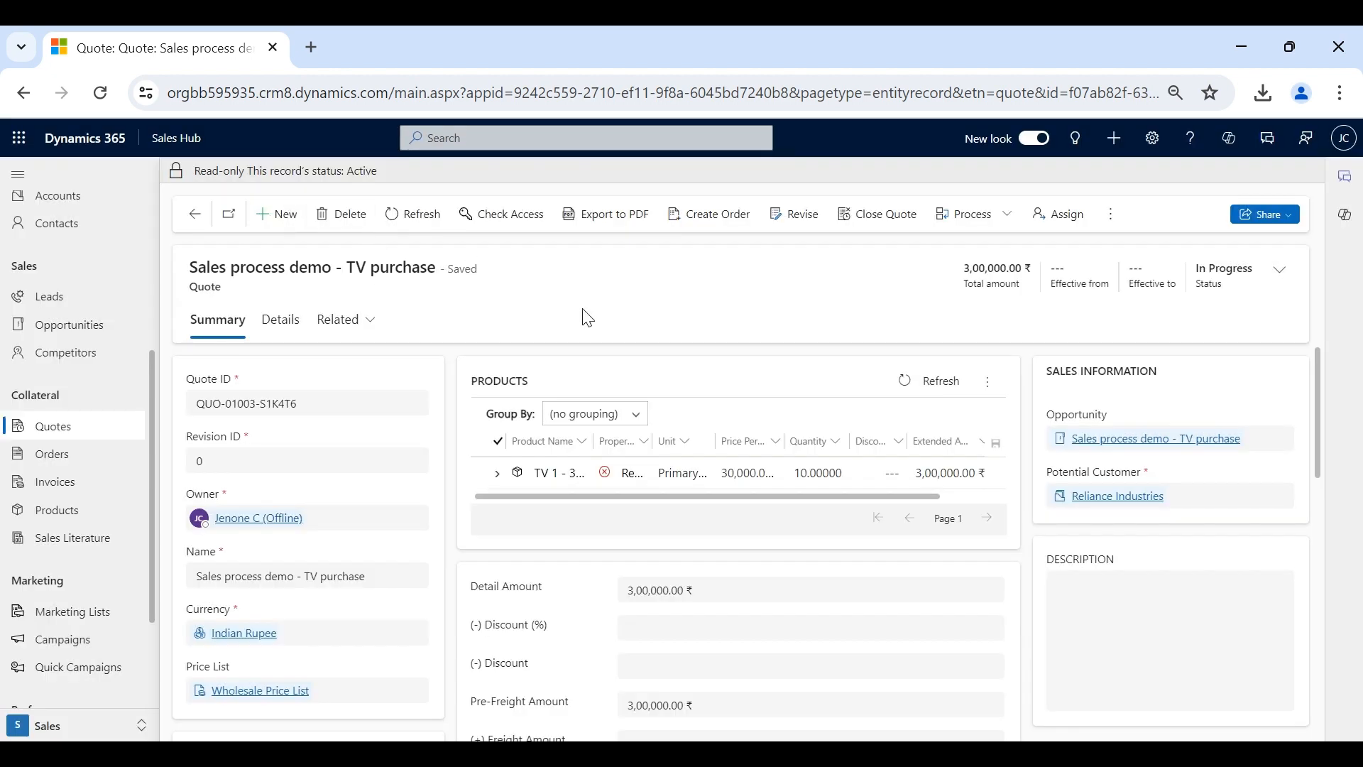
{"action": "scroll", "coordinate": [614, 583], "scroll_direction": "down", "scroll_amount": 10}
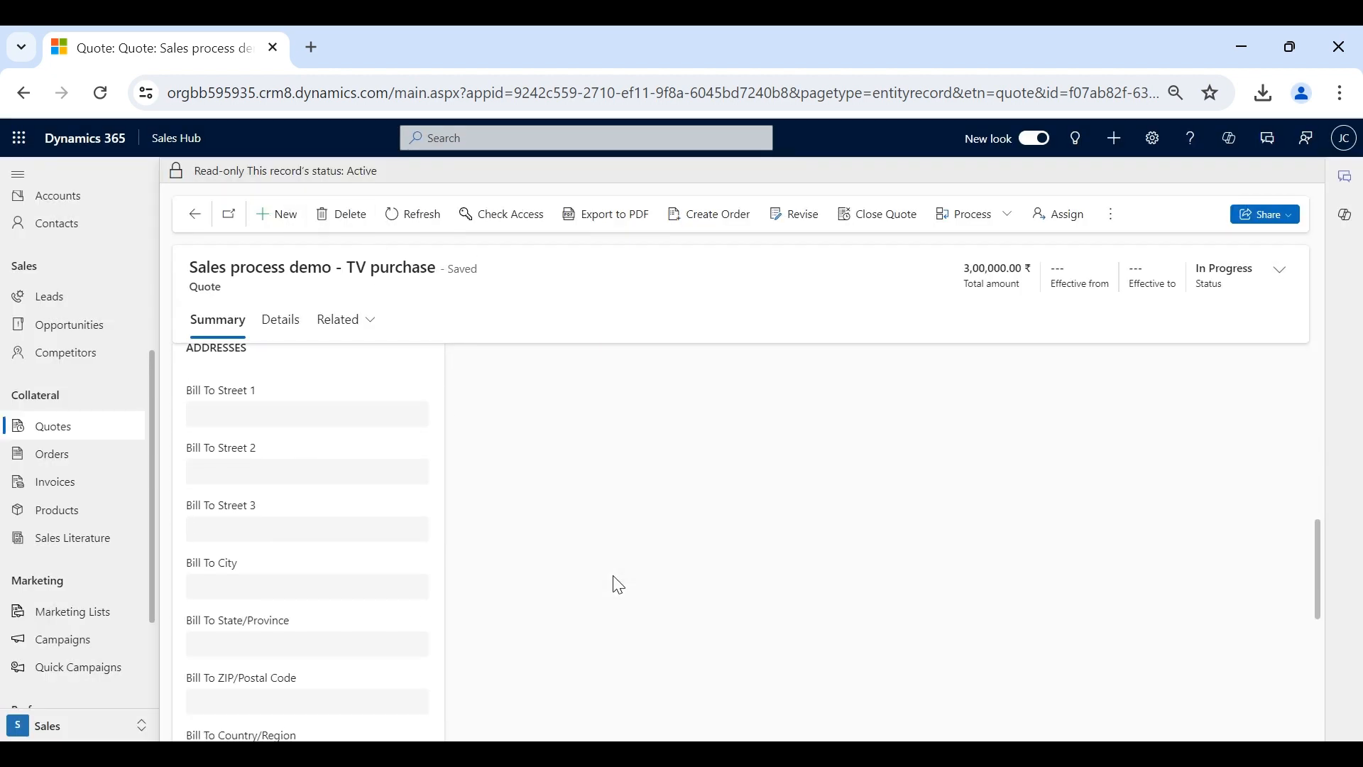
{"action": "scroll", "coordinate": [604, 575], "scroll_direction": "up", "scroll_amount": 10}
{"action": "left_click", "coordinate": [282, 332]}
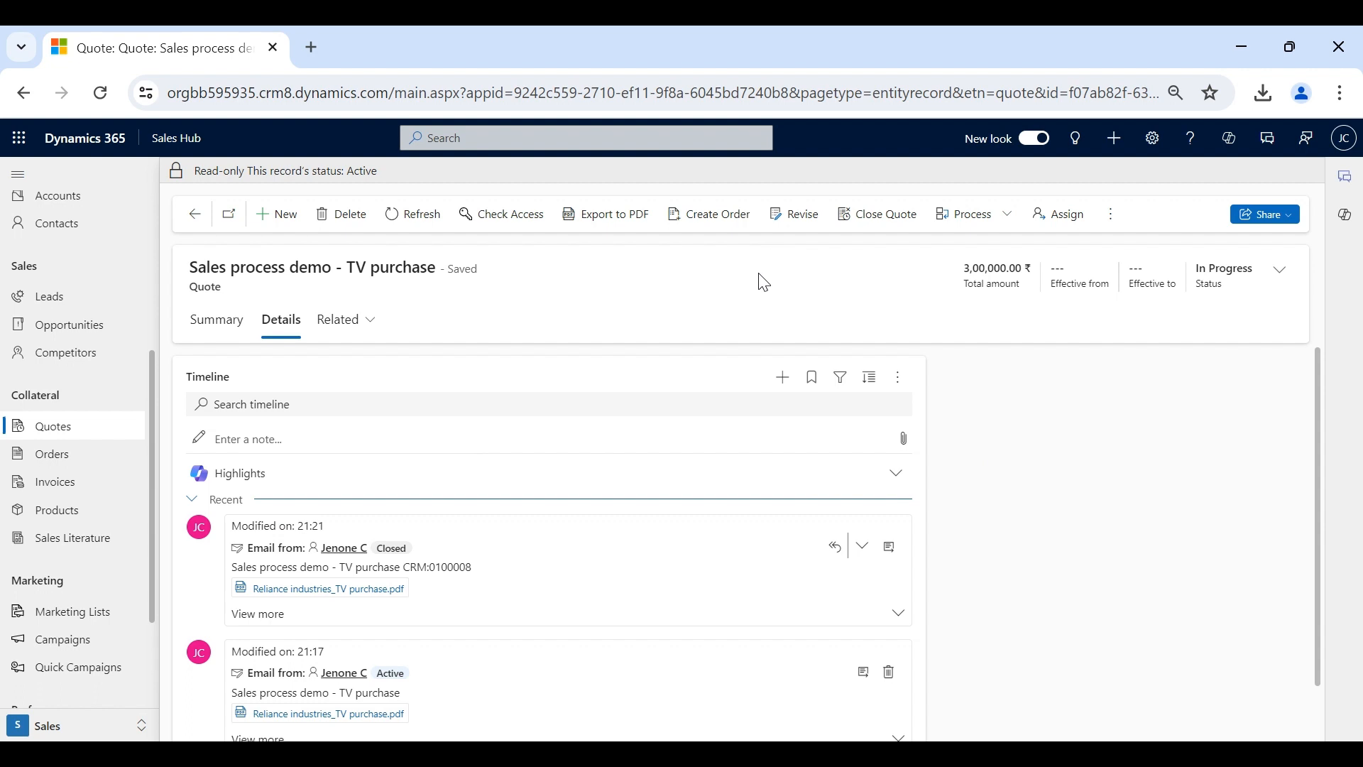
{"action": "left_click", "coordinate": [234, 326]}
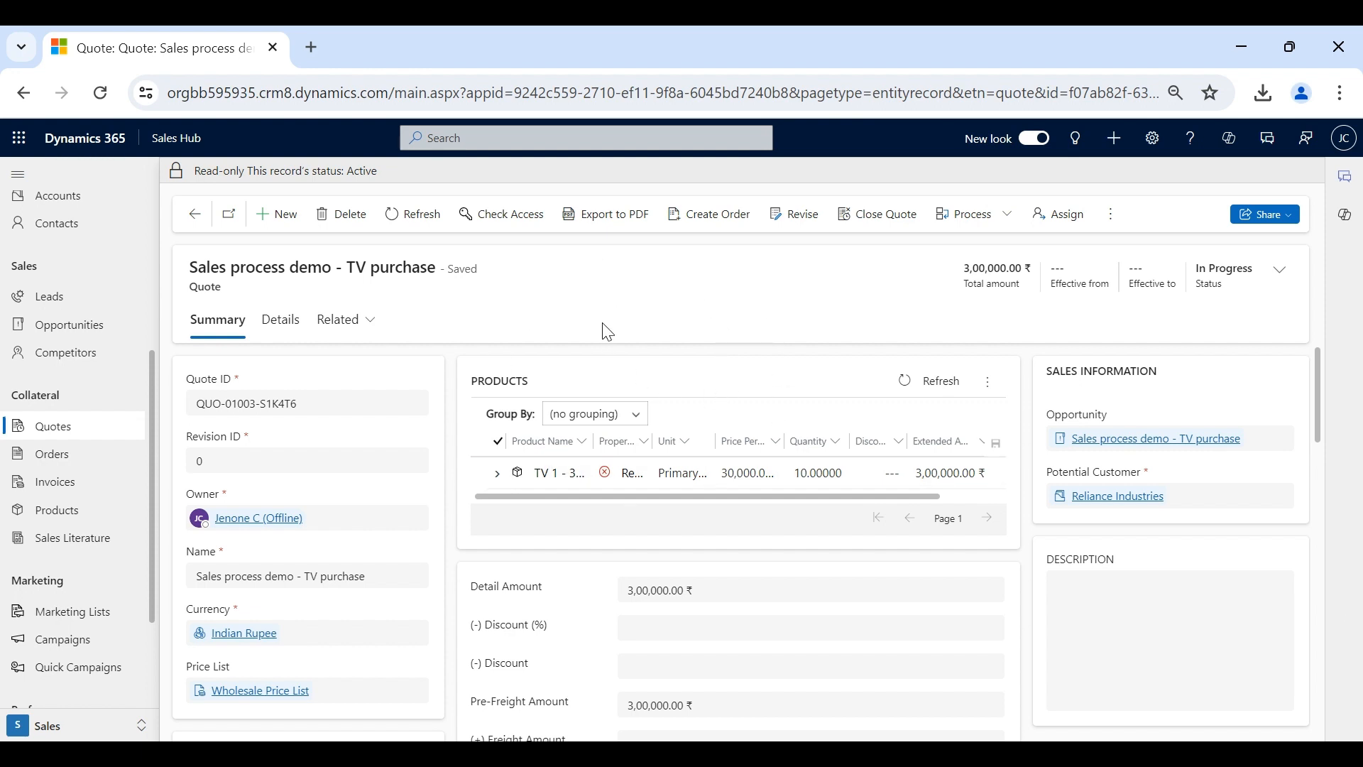
- Revise the TV purchase quote so it reopens In Progress as Revision ID 1
{"action": "left_click", "coordinate": [798, 217]}
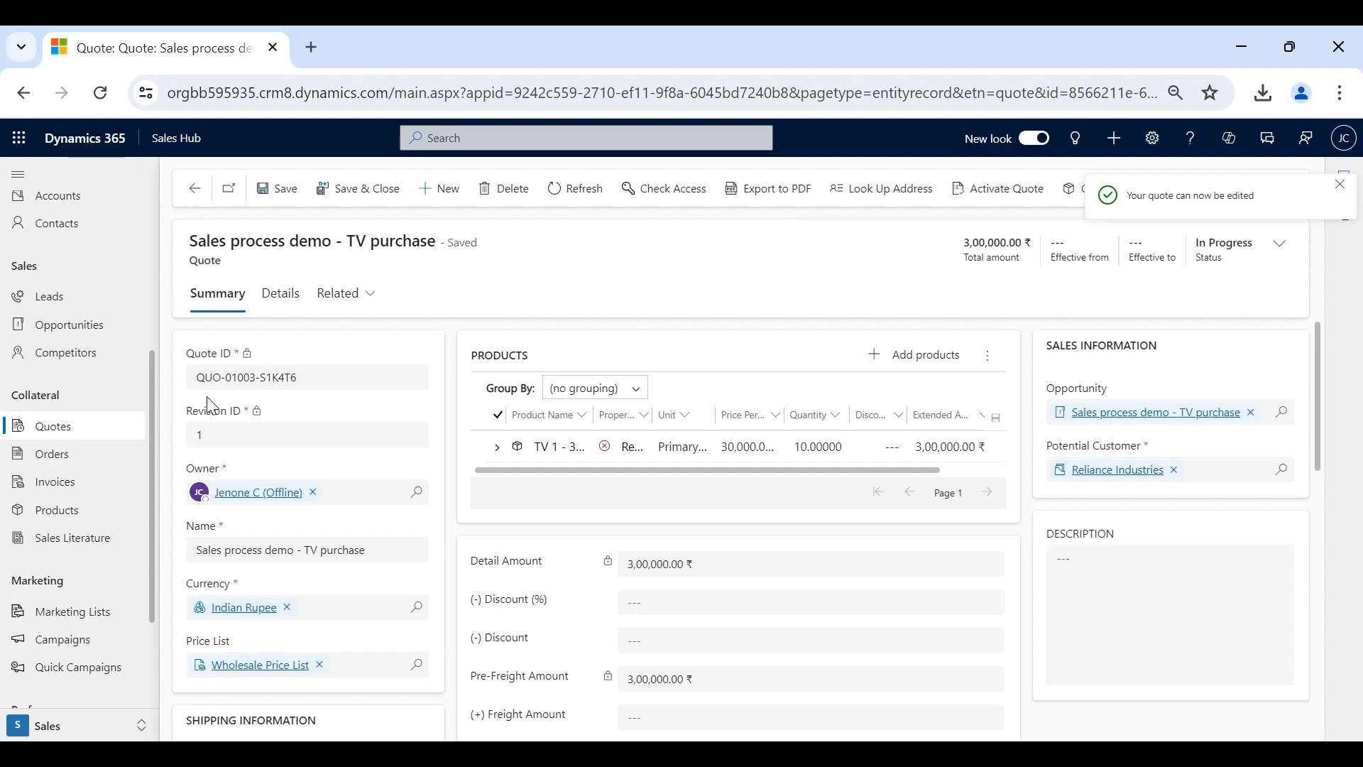
{"action": "double_click", "coordinate": [206, 416]}
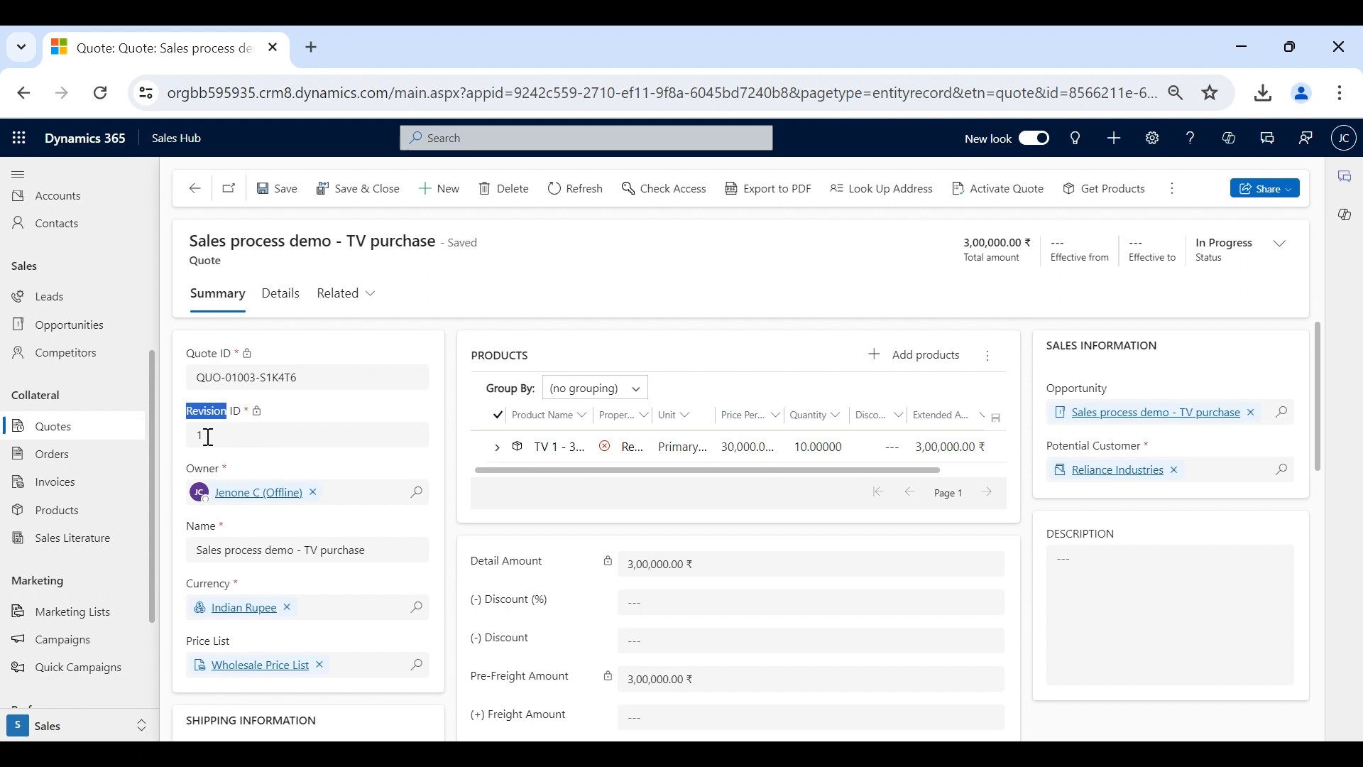
{"action": "left_click", "coordinate": [624, 290]}
- Enter a 10% quote discount and save, lowering the total to 2,70,000.00 ₹
{"action": "scroll", "coordinate": [748, 541], "scroll_direction": "down", "scroll_amount": 2}
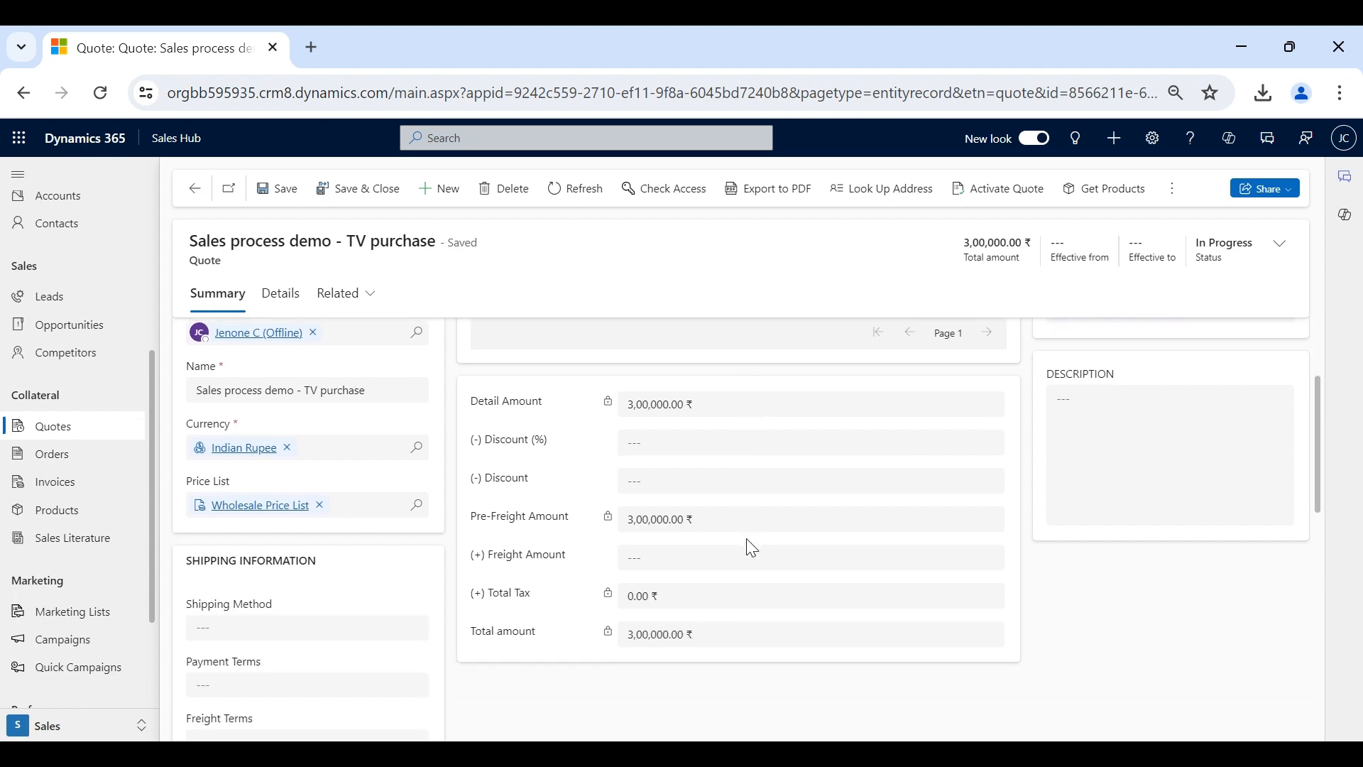
{"action": "left_click", "coordinate": [658, 447]}
{"action": "type", "text": "10"}
{"action": "left_click", "coordinate": [1072, 581]}
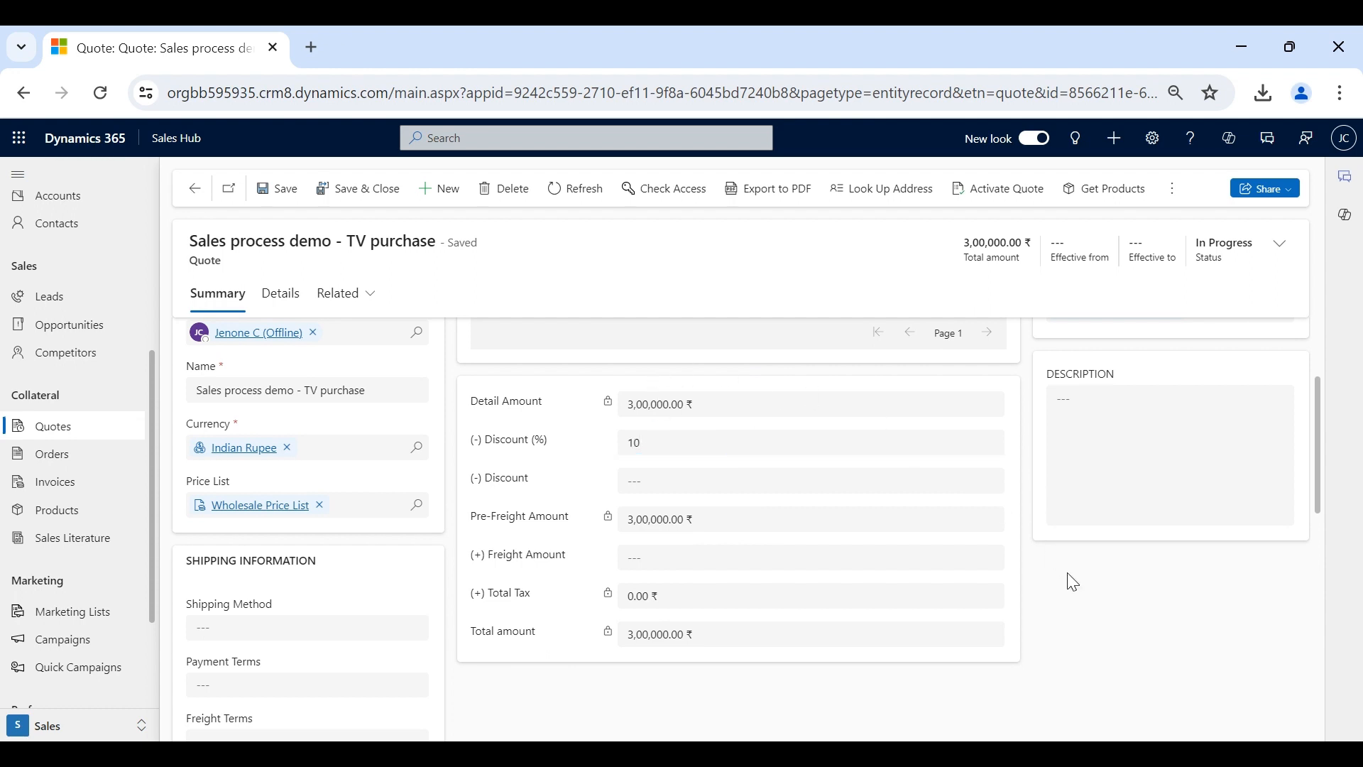
{"action": "left_click", "coordinate": [278, 189]}
{"action": "scroll", "coordinate": [676, 442], "scroll_direction": "up", "scroll_amount": 2}
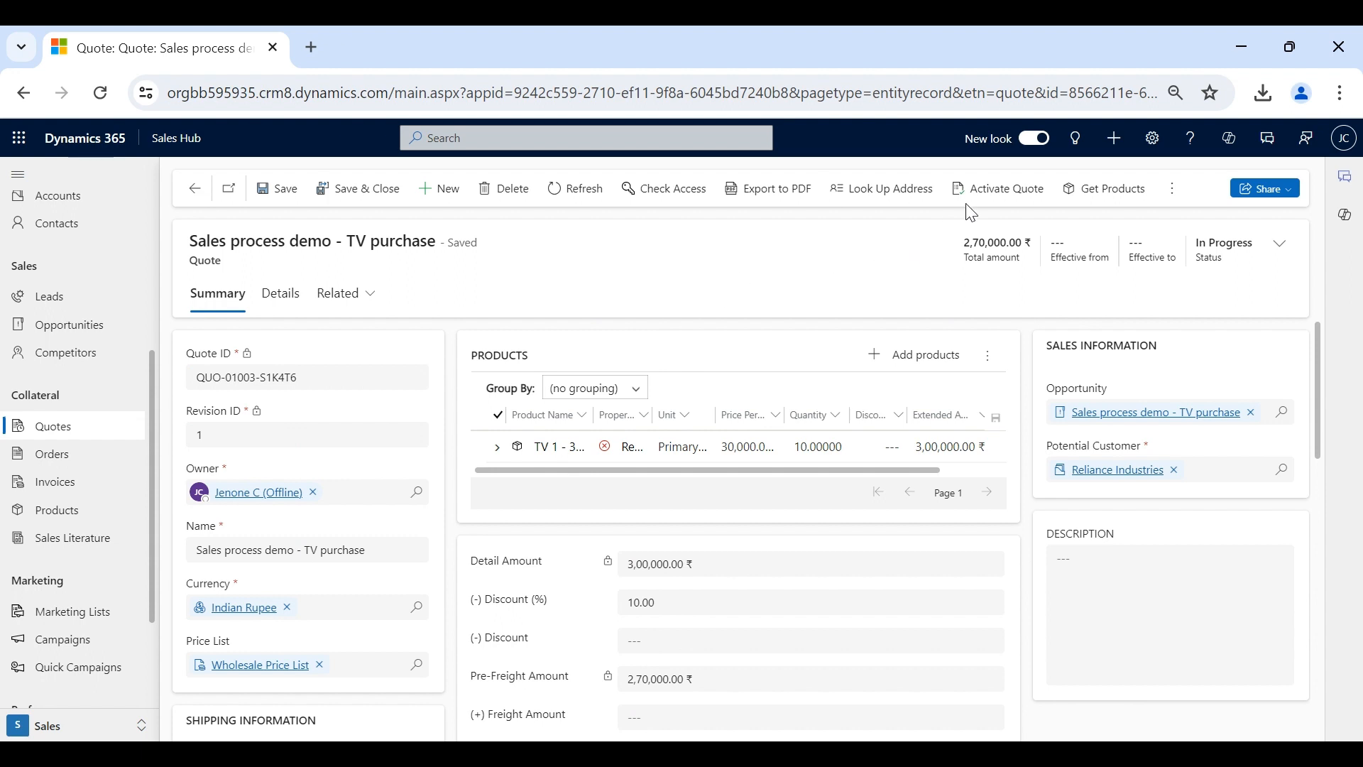
- Activate revision 1 of the quote, making it read-only at 2,70,000.00 ₹
{"action": "left_click", "coordinate": [997, 192]}
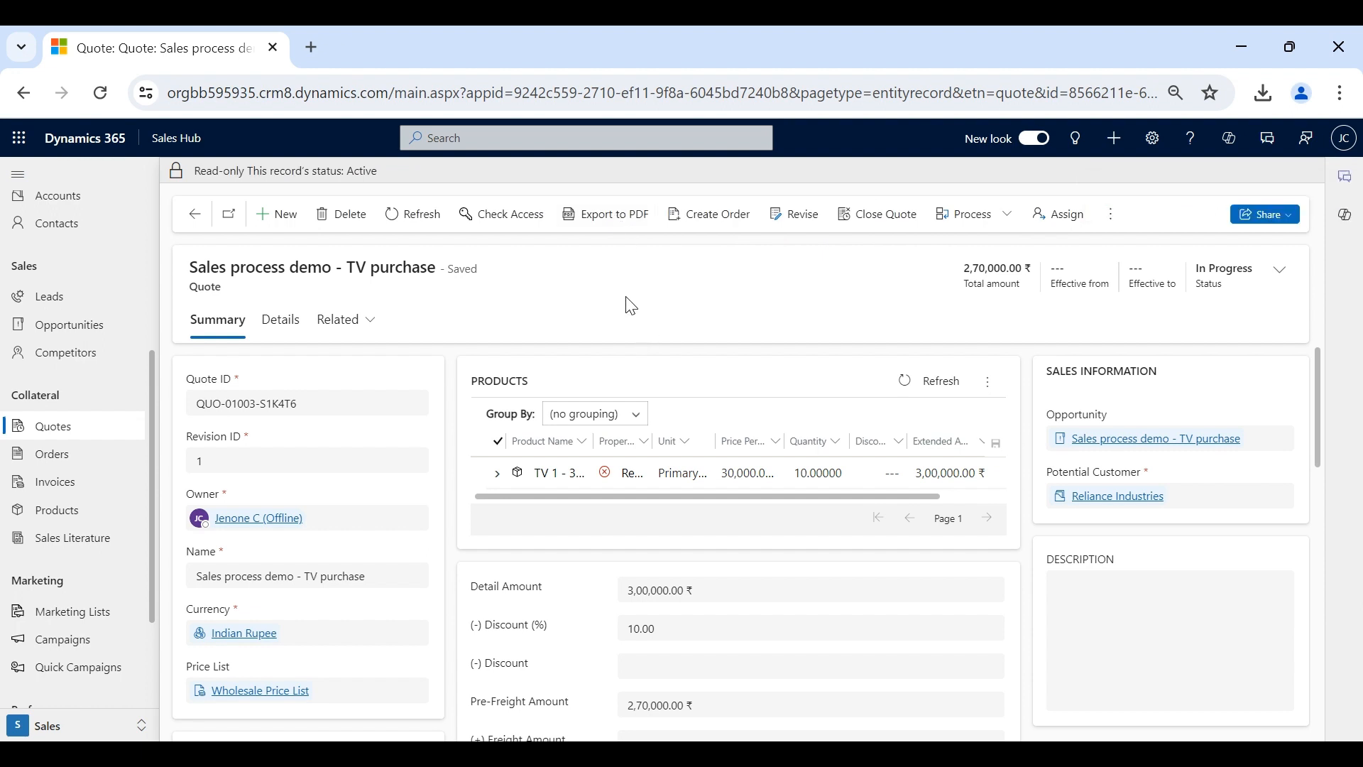
{"action": "scroll", "coordinate": [700, 617], "scroll_direction": "down", "scroll_amount": 2}
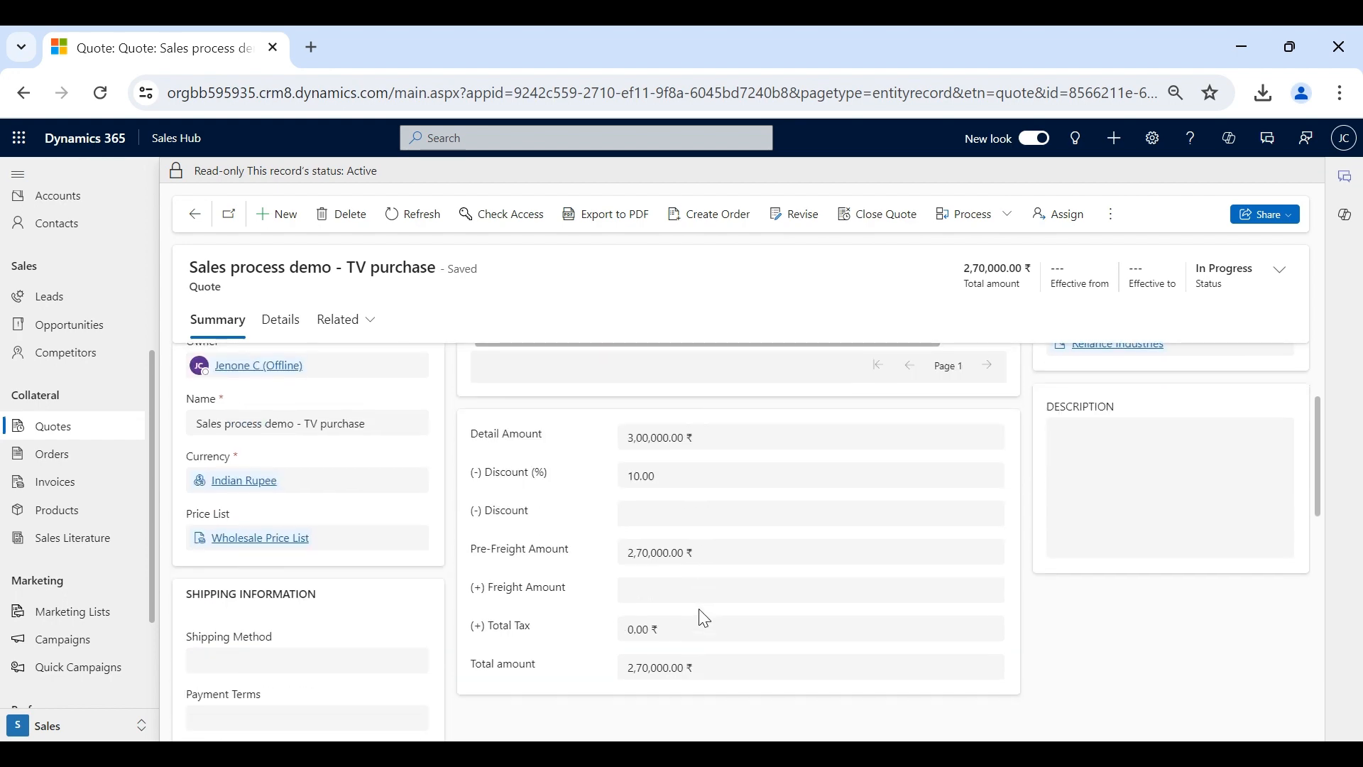
{"action": "scroll", "coordinate": [700, 616], "scroll_direction": "up", "scroll_amount": 2}
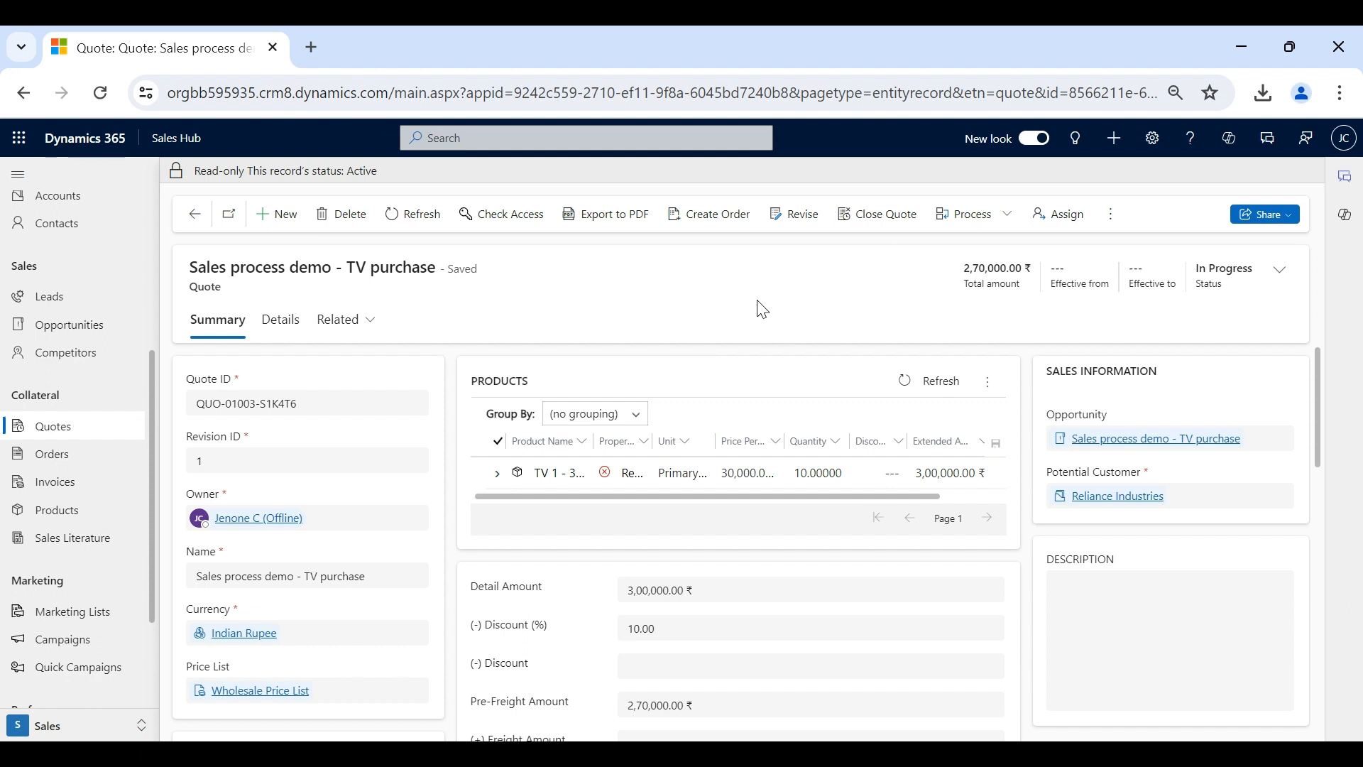
- Begin Create Order with Status Reason Won, Close Opportunity Yes and Calculate actual revenue Yes
{"action": "left_click", "coordinate": [708, 220]}
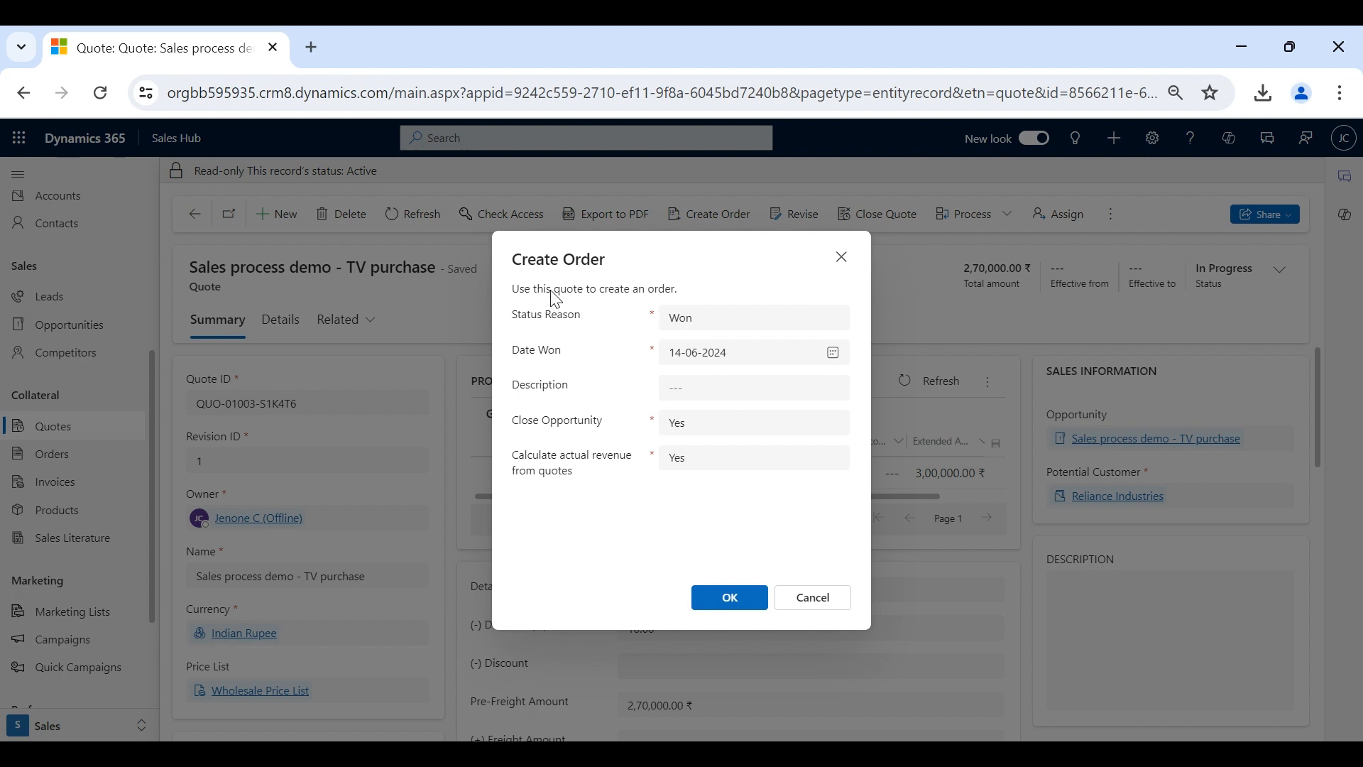
{"action": "left_click", "coordinate": [678, 331]}
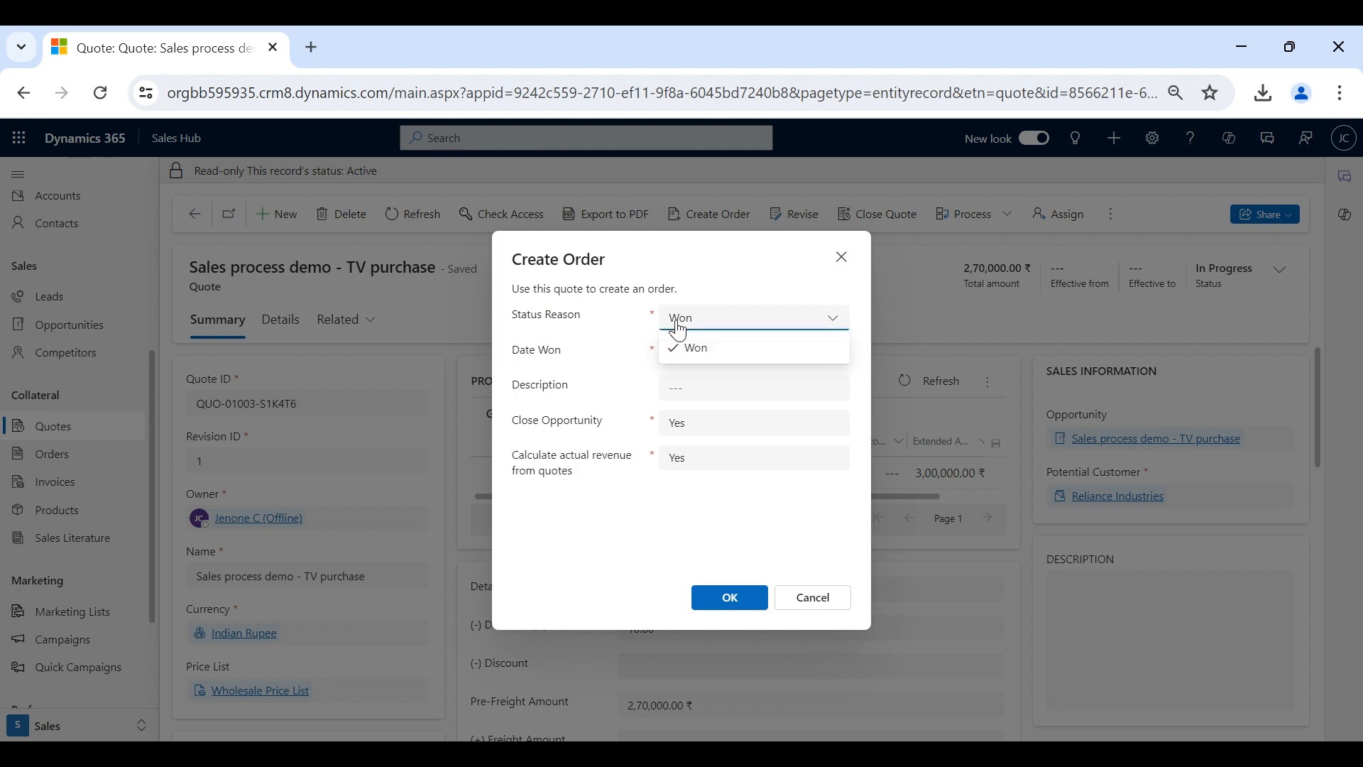
{"action": "left_click", "coordinate": [701, 353]}
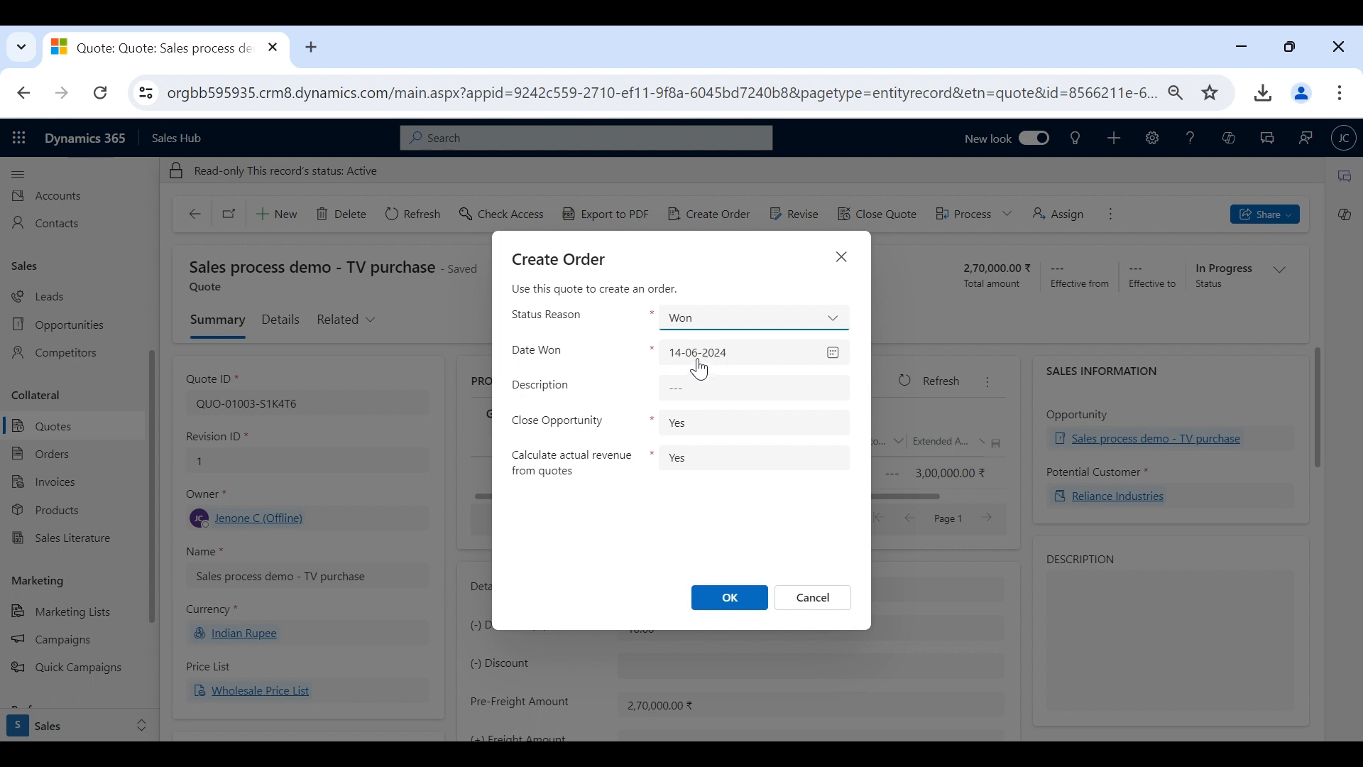
{"action": "left_click", "coordinate": [614, 431]}
{"action": "left_click", "coordinate": [705, 431]}
{"action": "left_click", "coordinate": [708, 485]}
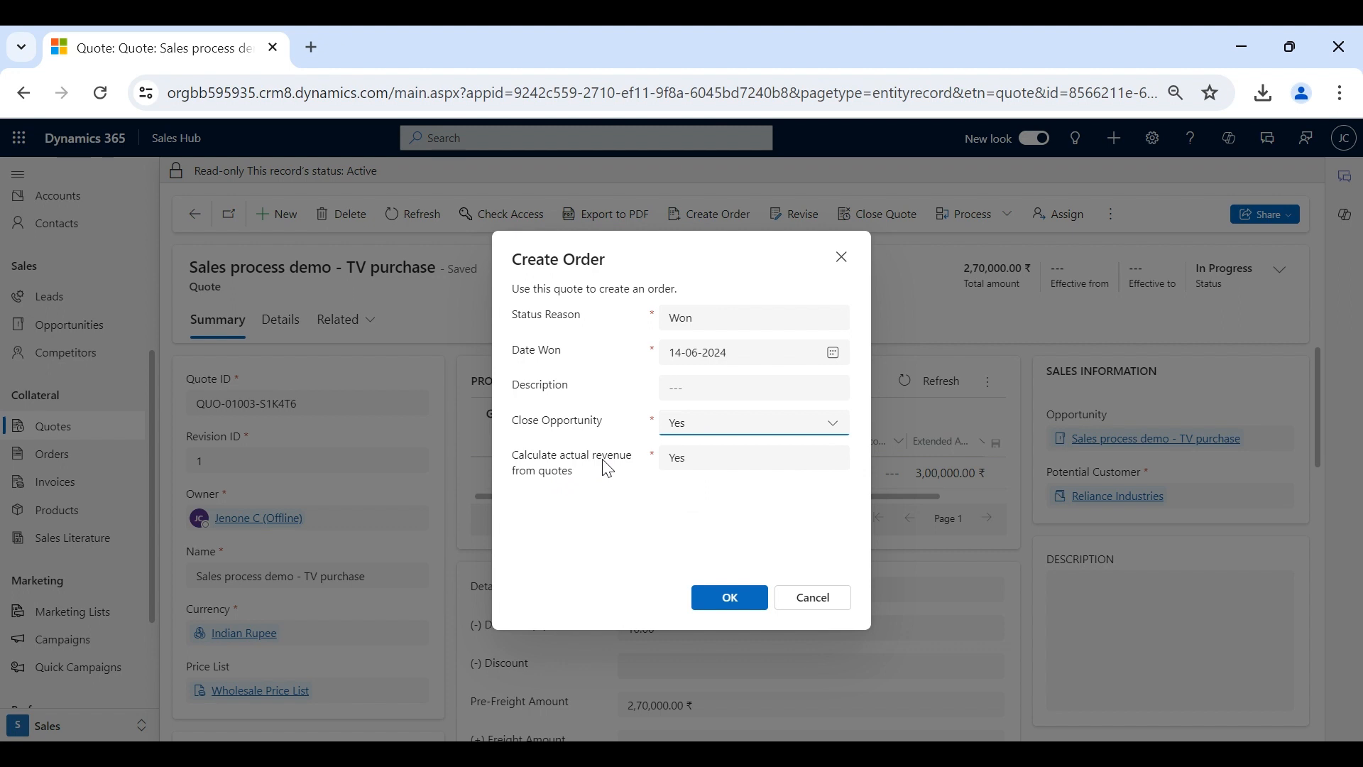
{"action": "left_click", "coordinate": [574, 489]}
{"action": "left_click", "coordinate": [689, 463]}
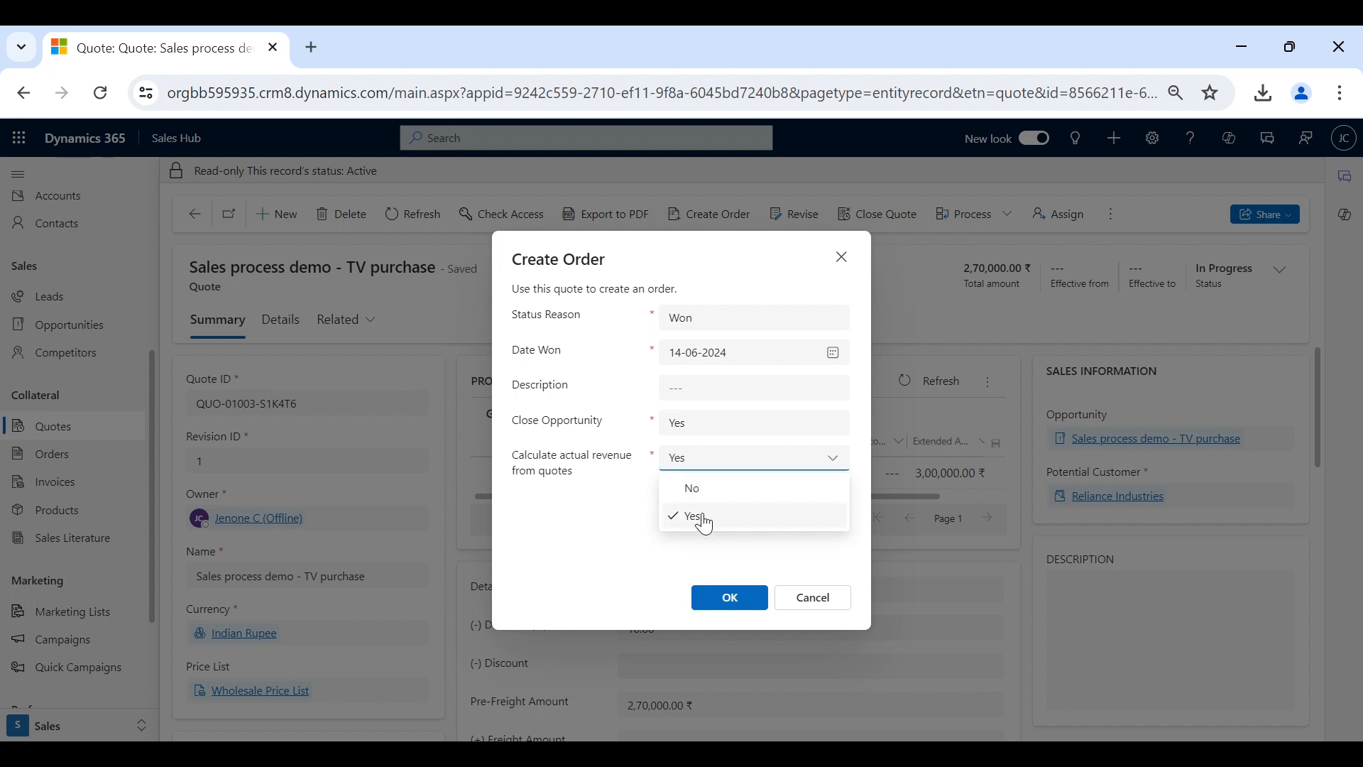
{"action": "left_click", "coordinate": [583, 524]}
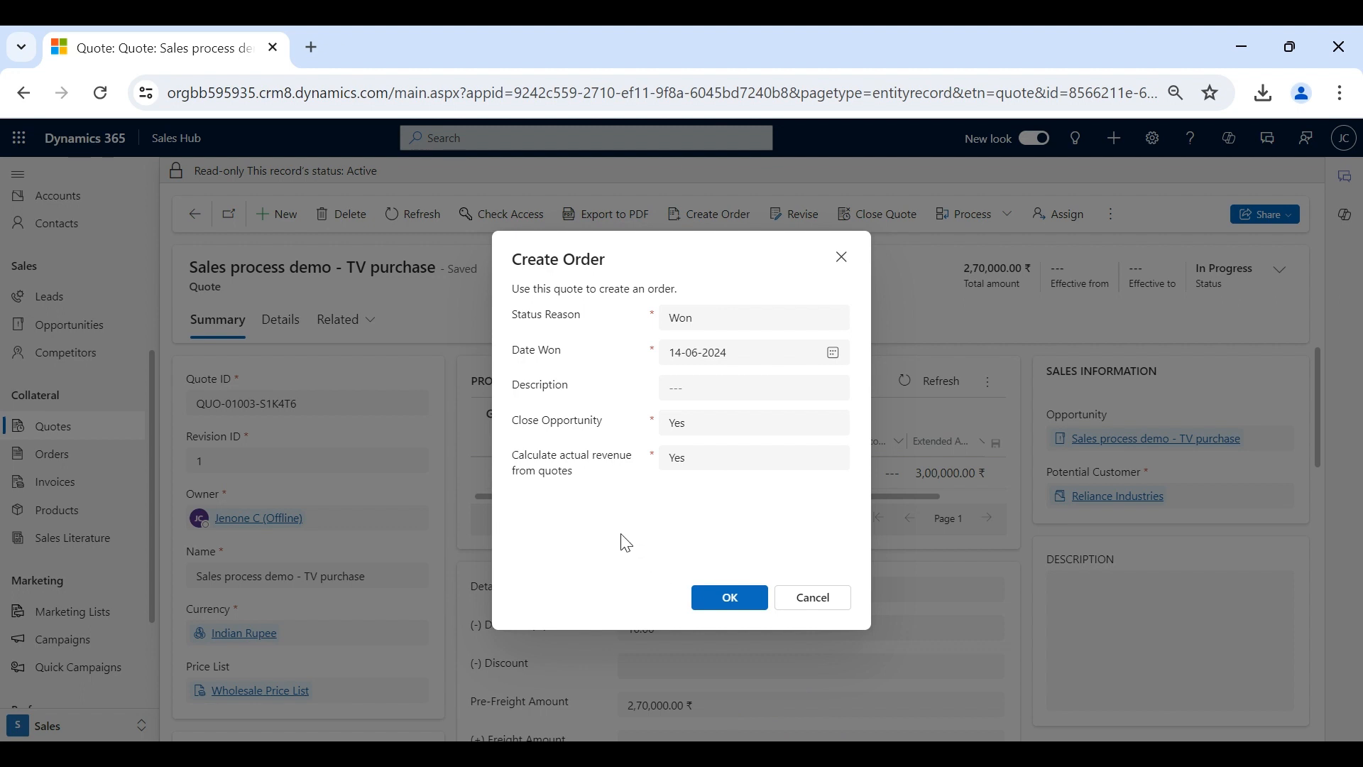
- Confirm the order, check the linked quote's Won status, and open the closed opportunity
{"action": "left_click", "coordinate": [724, 601]}
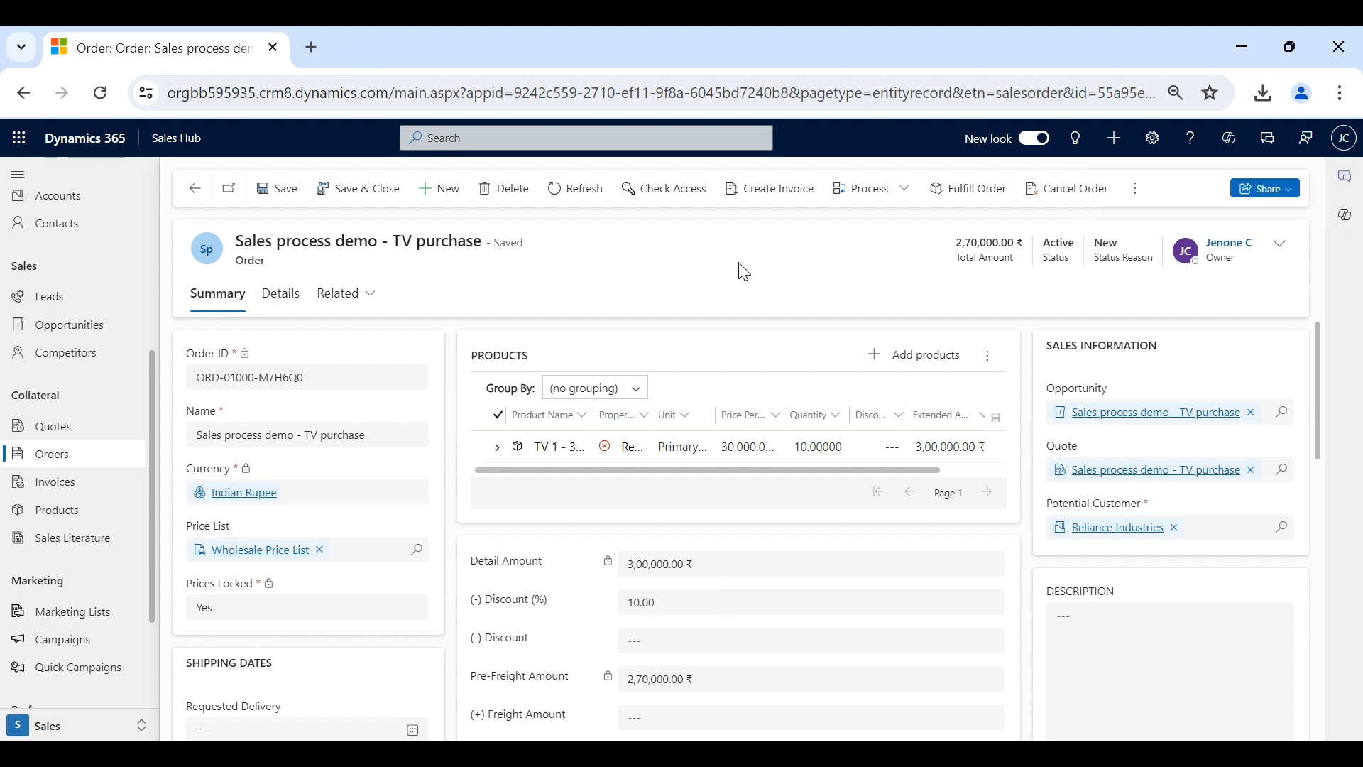
{"action": "left_click", "coordinate": [1119, 471]}
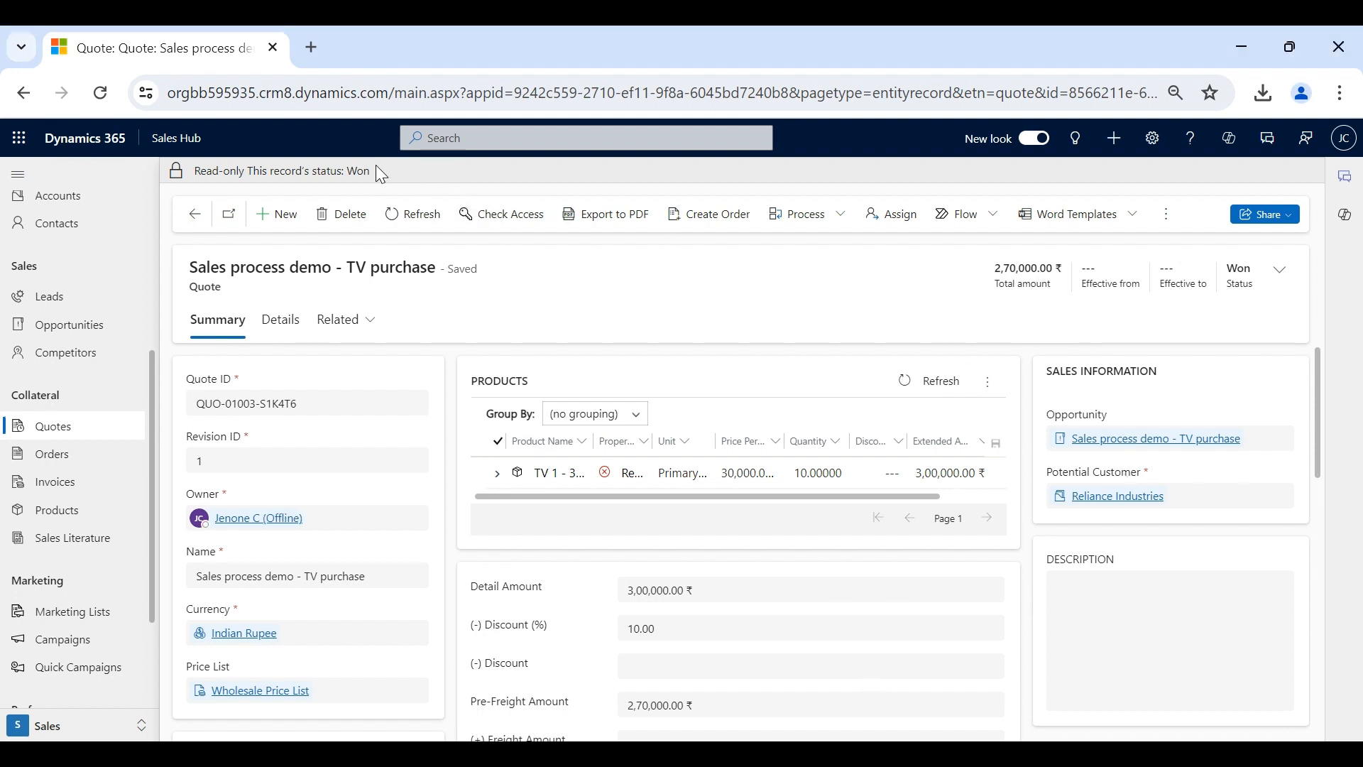
{"action": "double_click", "coordinate": [363, 181]}
{"action": "left_click", "coordinate": [637, 269]}
{"action": "left_click", "coordinate": [1105, 433]}
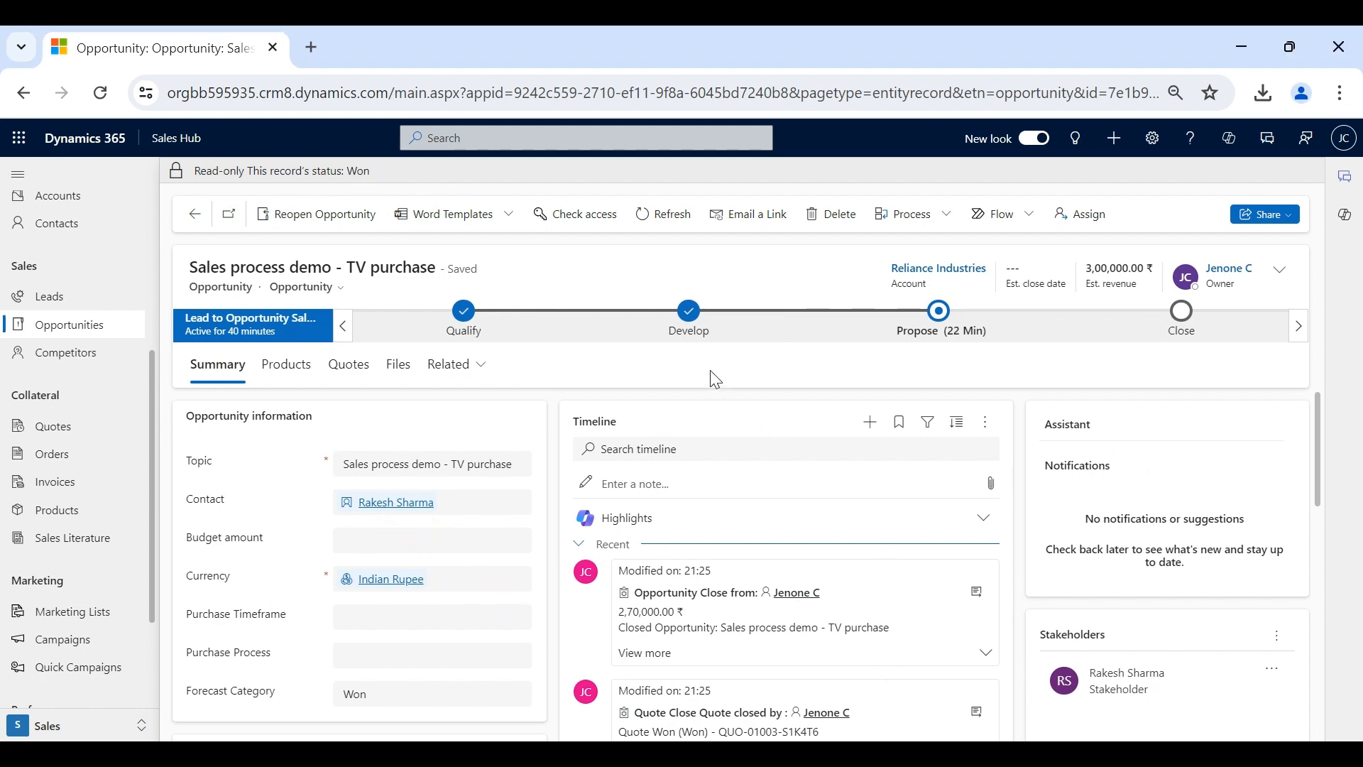
- Open the Sales process demo - TV purchase order from the Orders list
{"action": "left_click", "coordinate": [80, 465]}
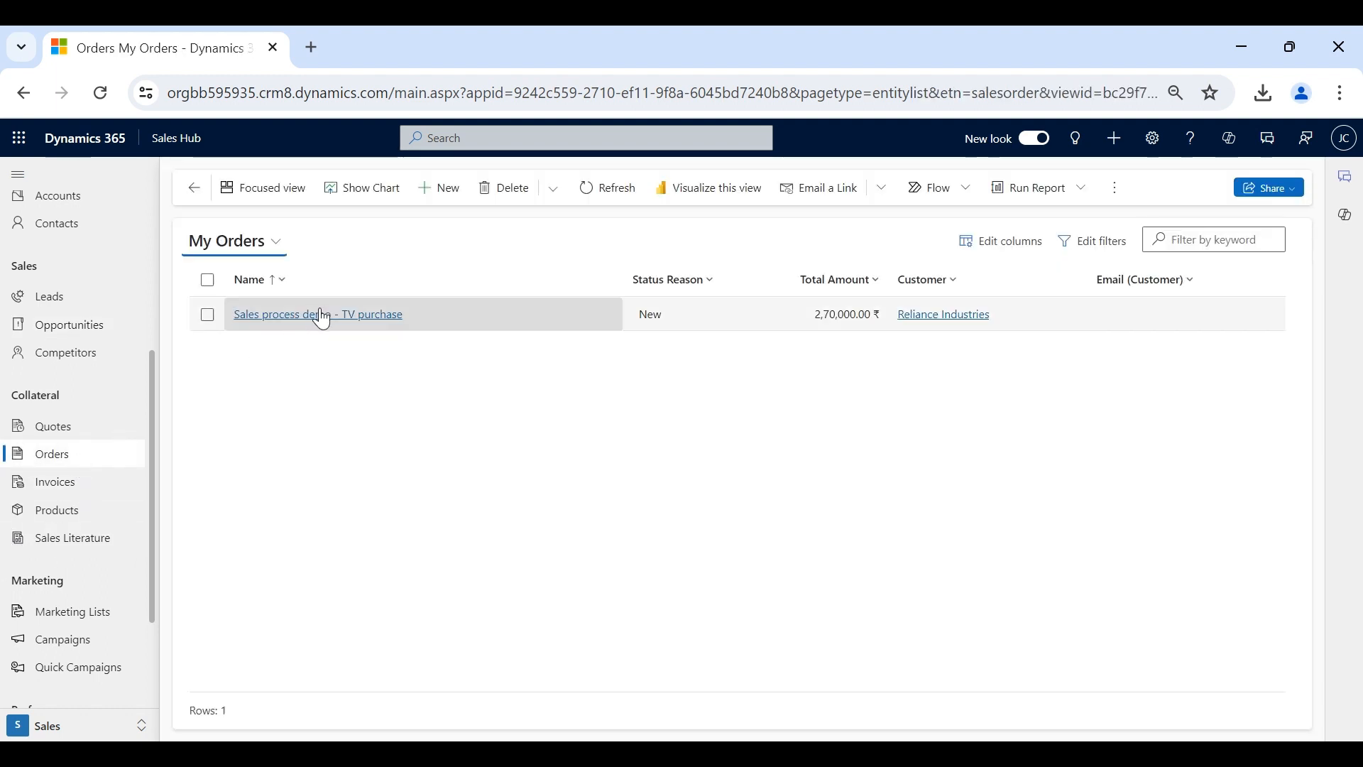
{"action": "left_click", "coordinate": [317, 305]}
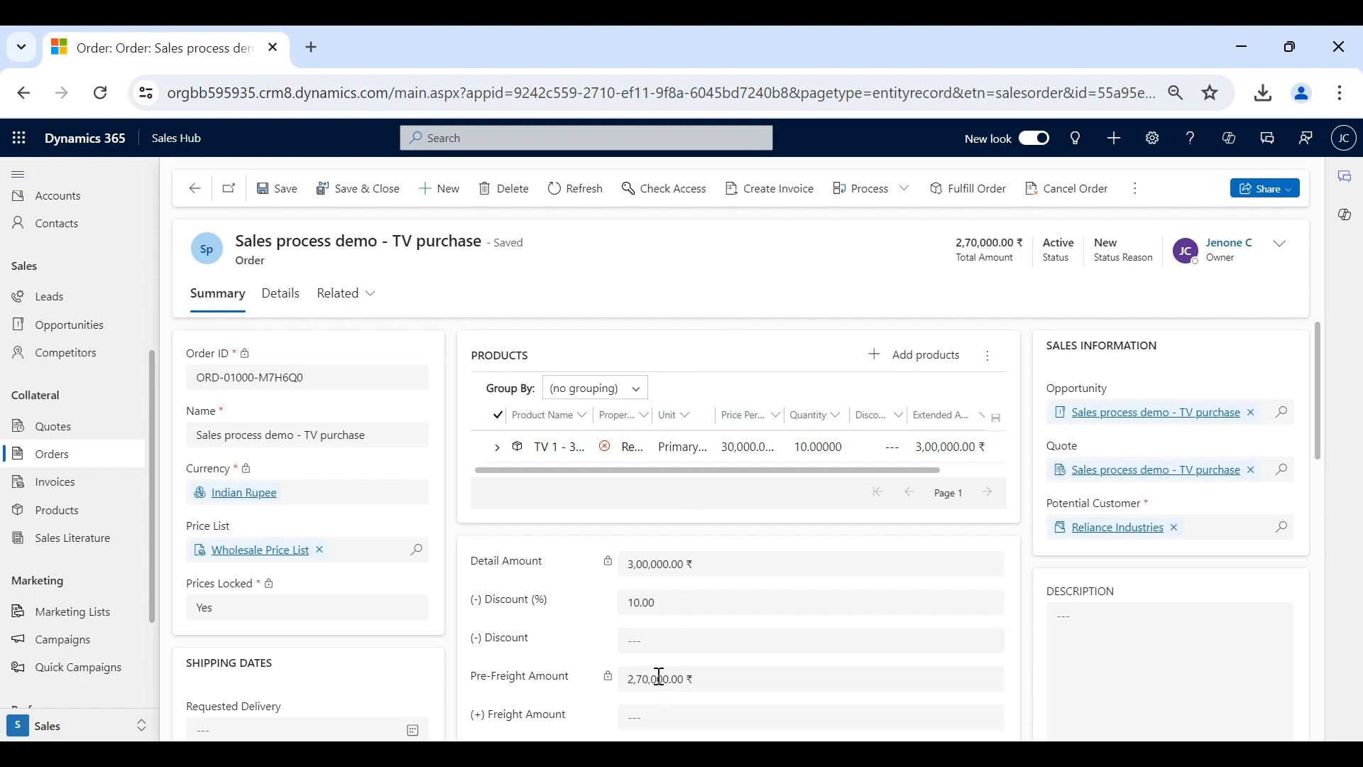
{"action": "scroll", "coordinate": [658, 678], "scroll_direction": "down", "scroll_amount": 4}
{"action": "scroll", "coordinate": [628, 524], "scroll_direction": "up", "scroll_amount": 2}
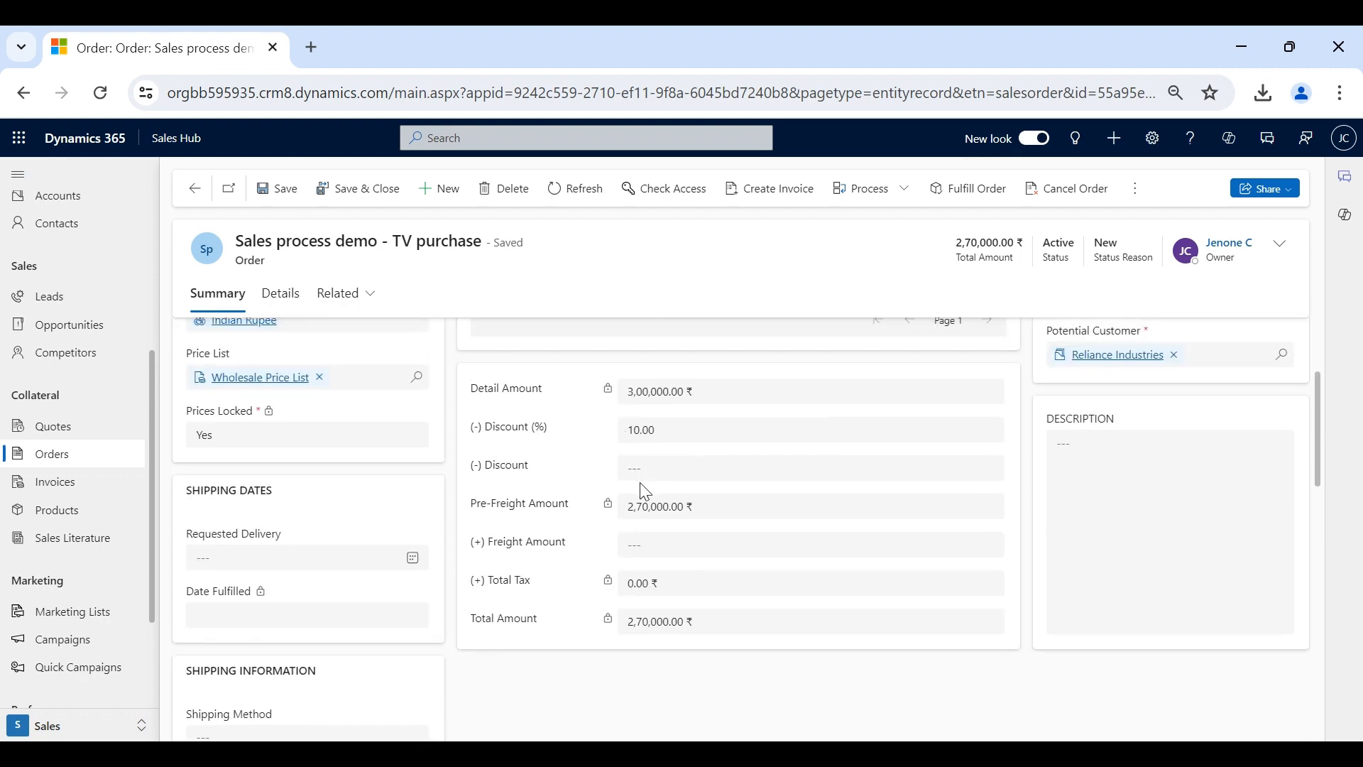
{"action": "scroll", "coordinate": [640, 483], "scroll_direction": "up", "scroll_amount": 3}
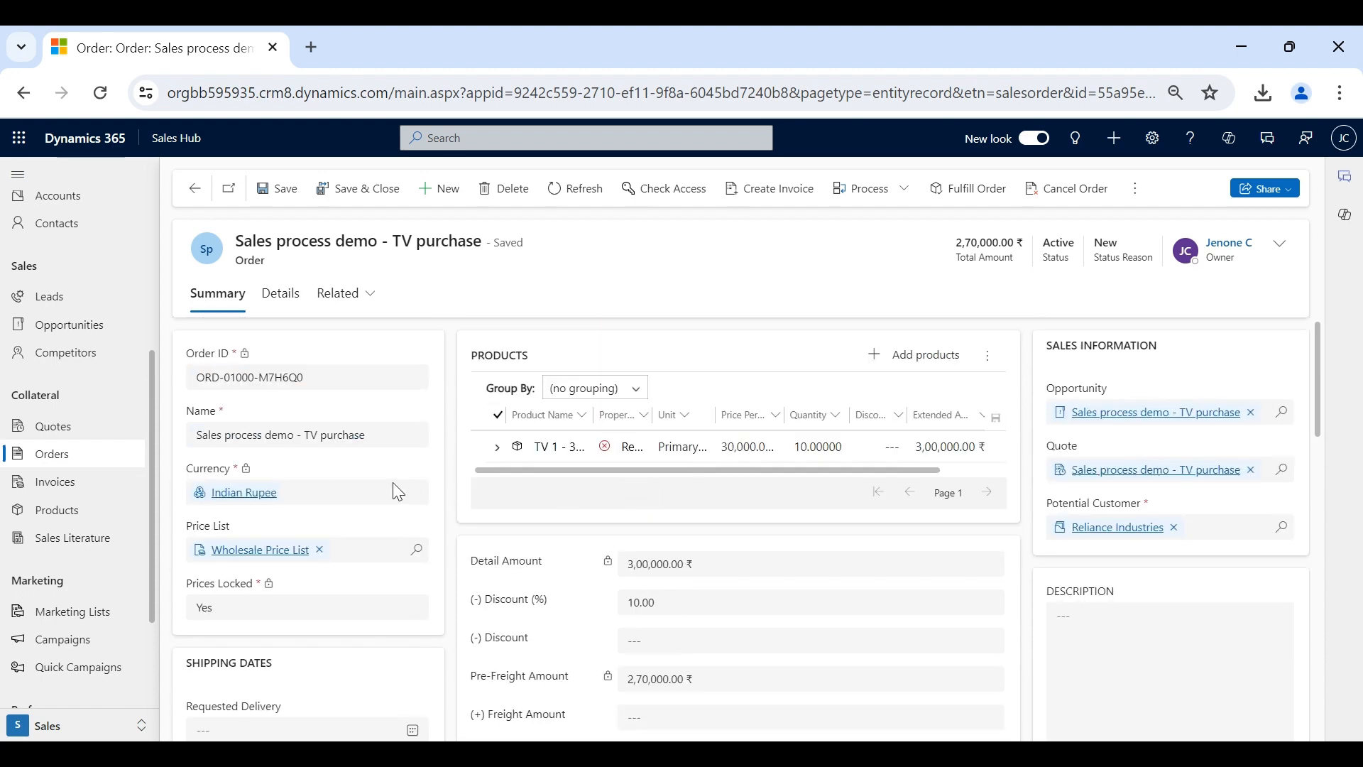
{"action": "scroll", "coordinate": [395, 487], "scroll_direction": "down", "scroll_amount": 3}
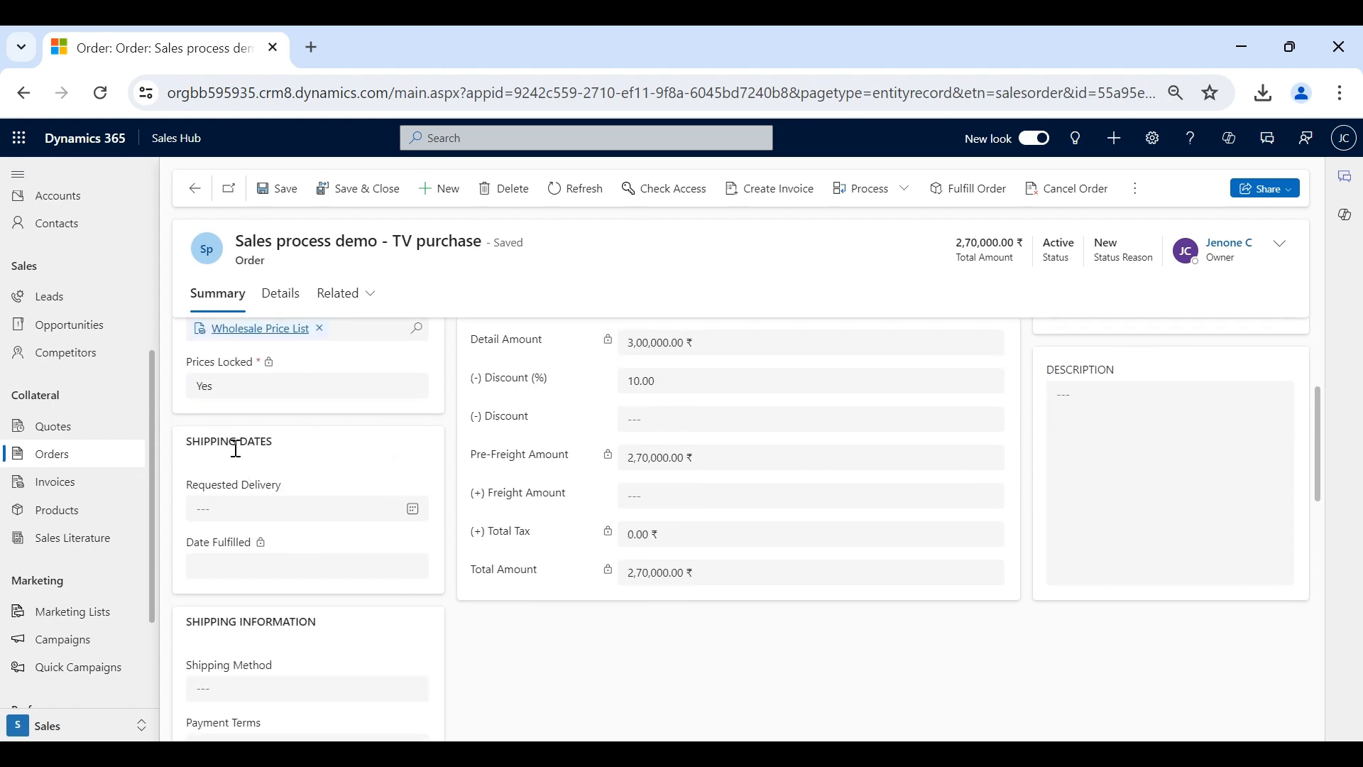
{"action": "scroll", "coordinate": [279, 510], "scroll_direction": "down", "scroll_amount": 3}
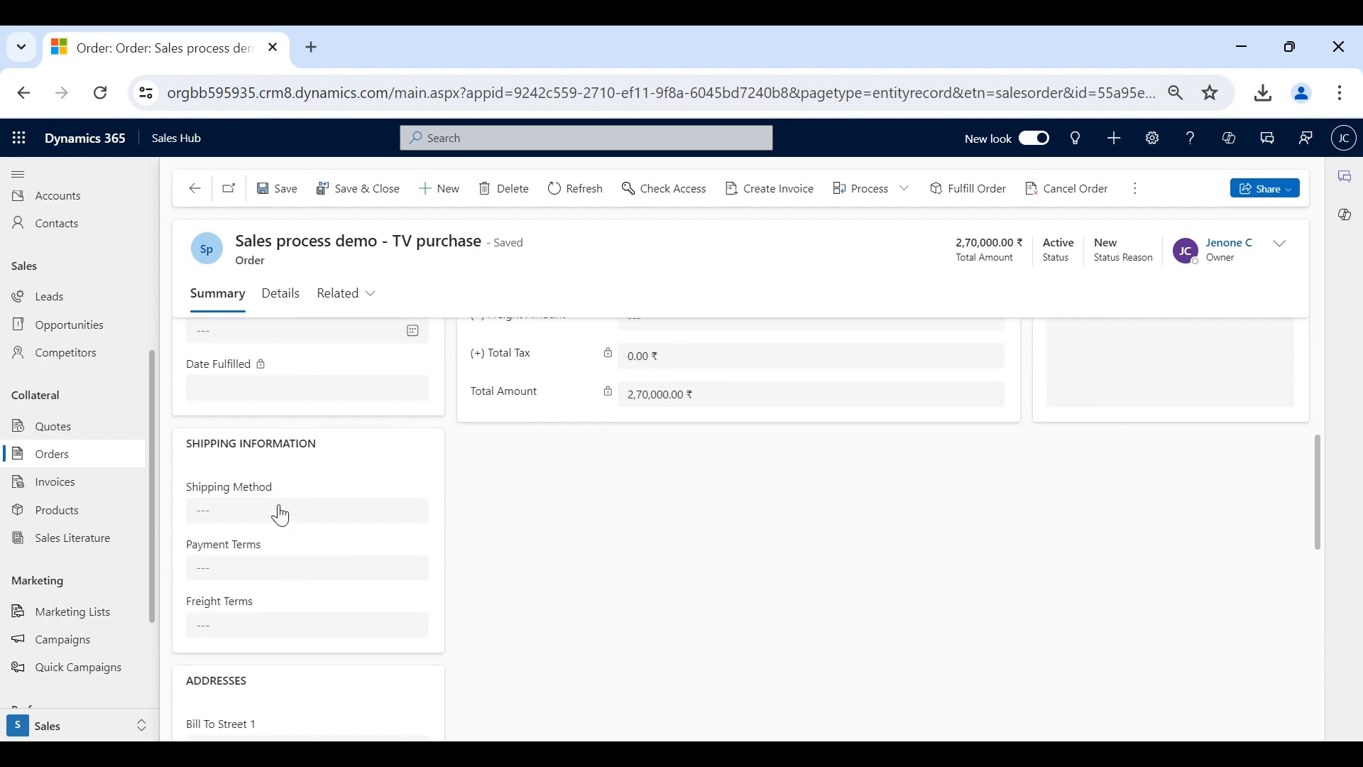
{"action": "left_click", "coordinate": [274, 497]}
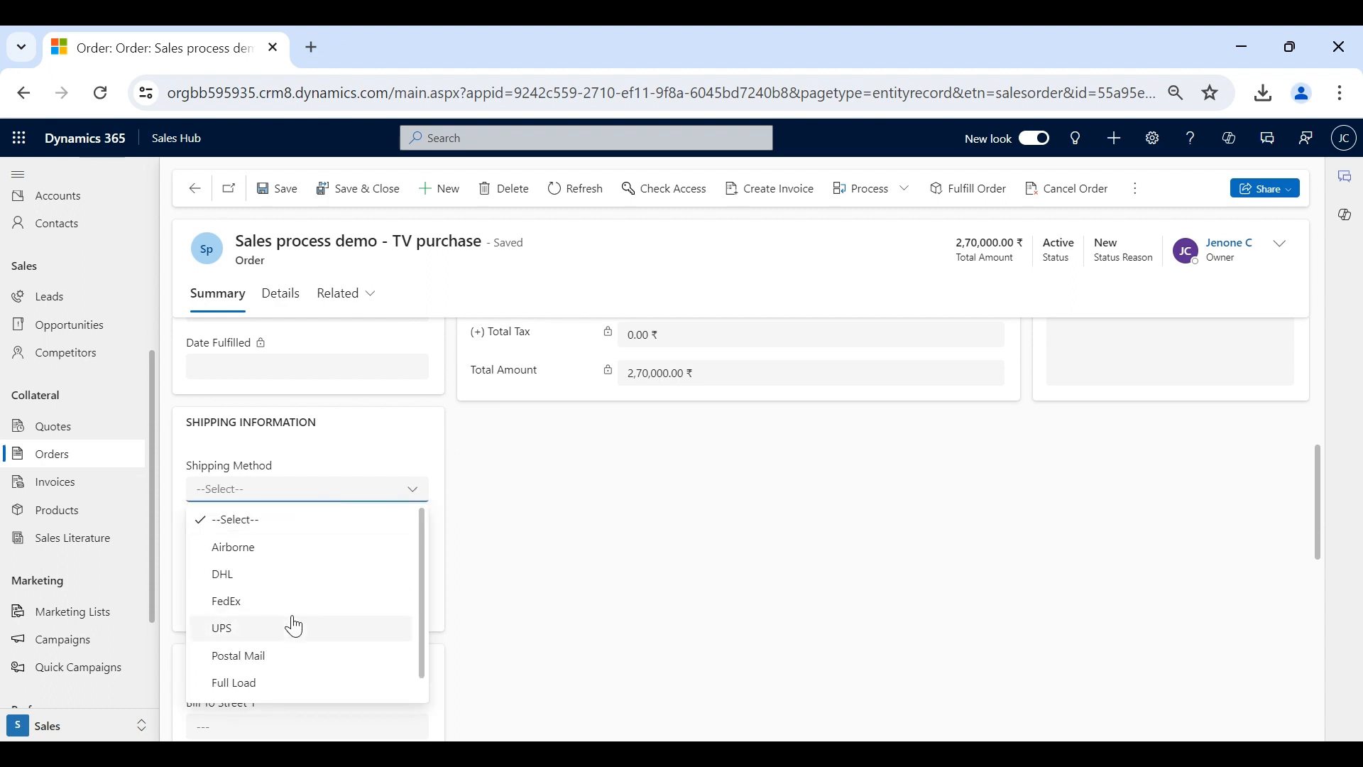
{"action": "left_click", "coordinate": [540, 524]}
{"action": "scroll", "coordinate": [543, 524], "scroll_direction": "up", "scroll_amount": 3}
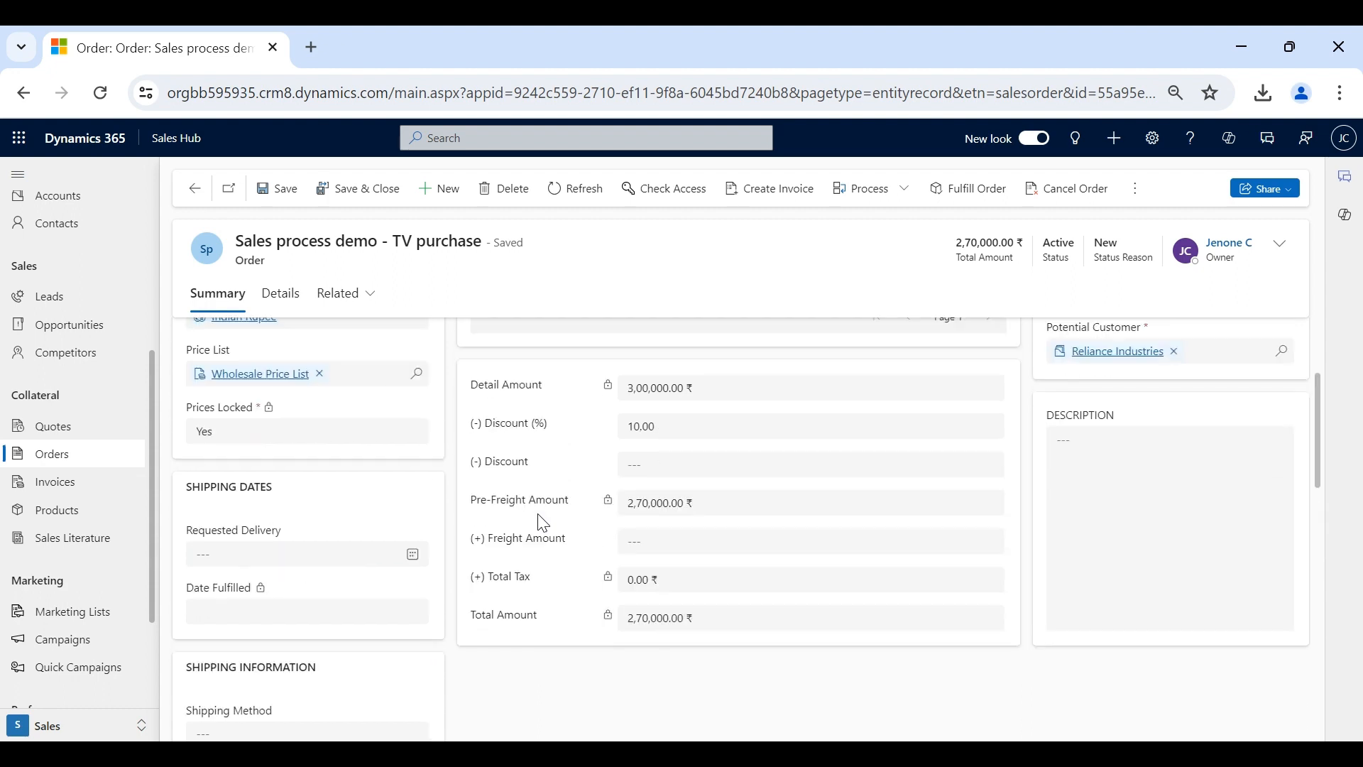
{"action": "scroll", "coordinate": [543, 524], "scroll_direction": "up", "scroll_amount": 1}
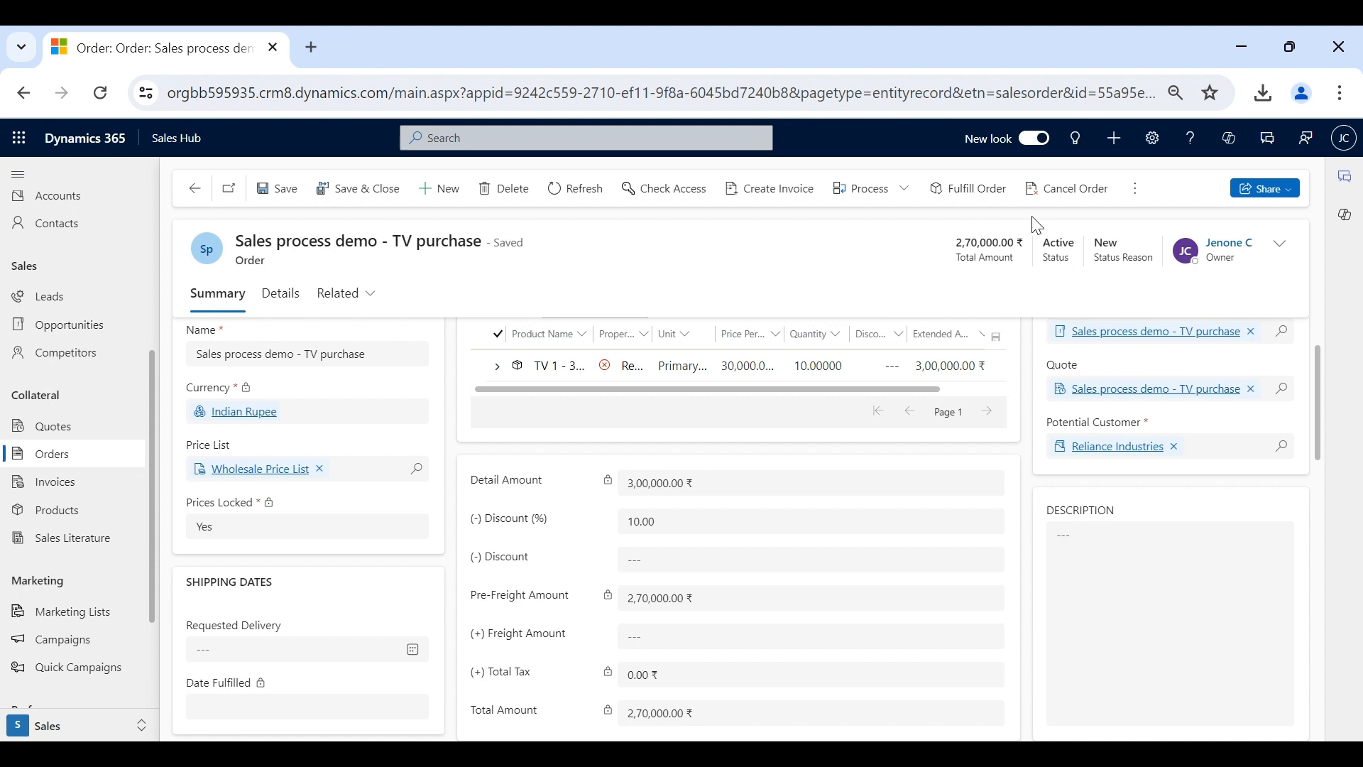
- Fulfill the TV purchase order with status reason Complete, dated 14-06-2024
{"action": "left_click", "coordinate": [989, 201]}
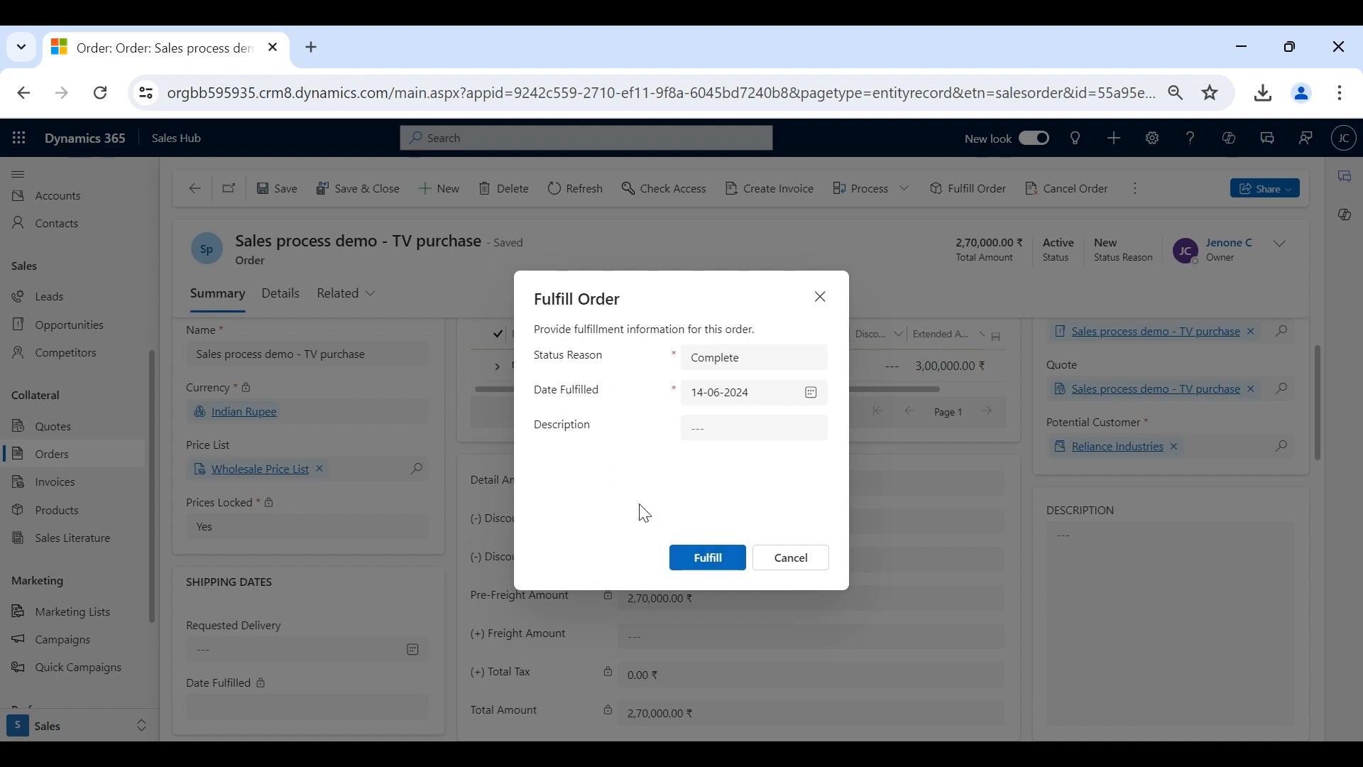
{"action": "left_click", "coordinate": [757, 364]}
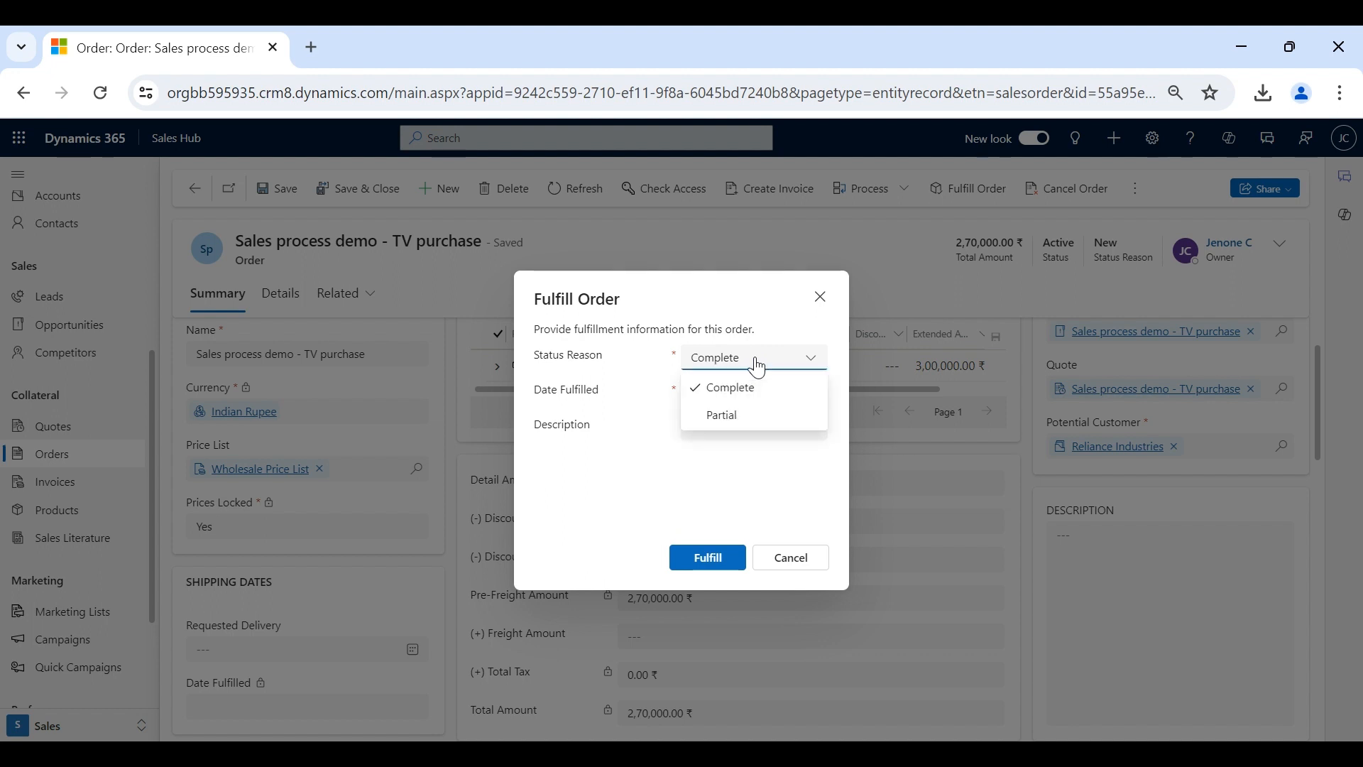
{"action": "left_click", "coordinate": [754, 329]}
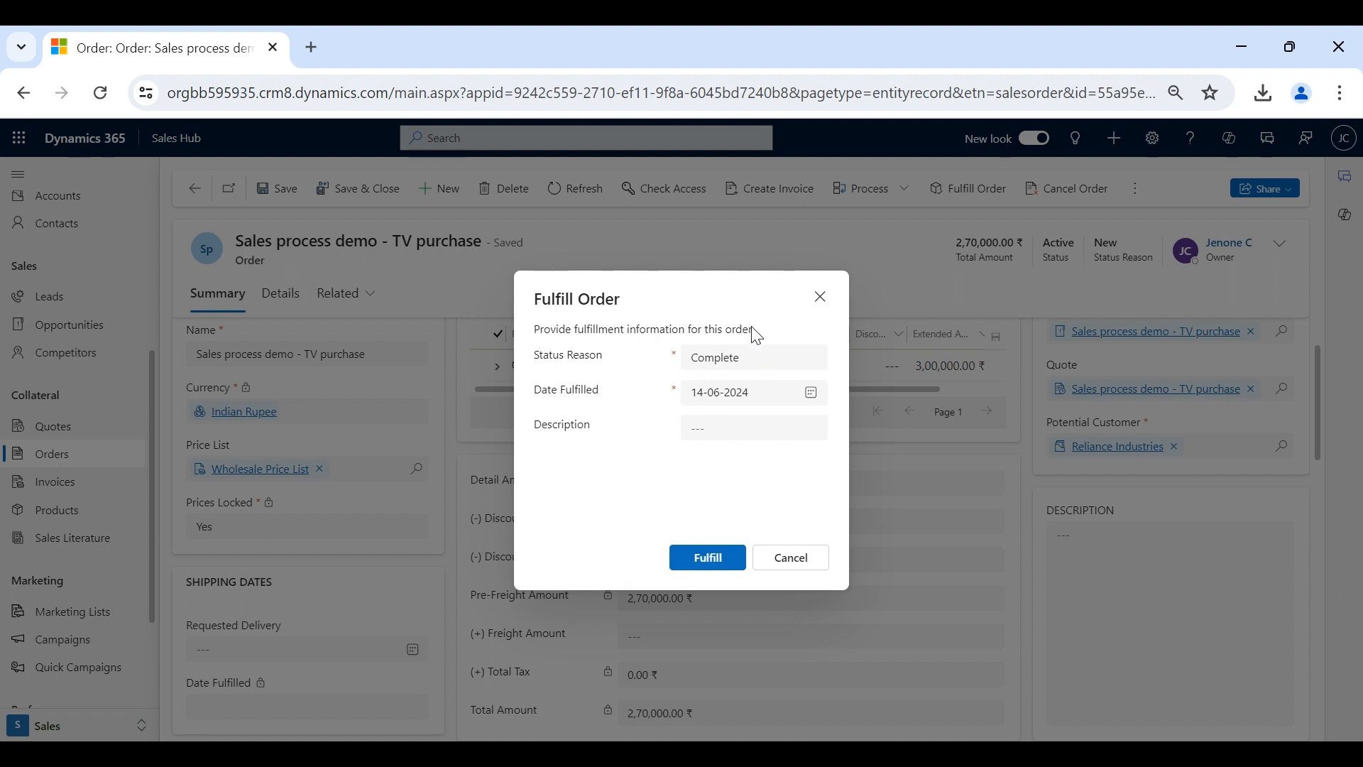
{"action": "left_click", "coordinate": [757, 361]}
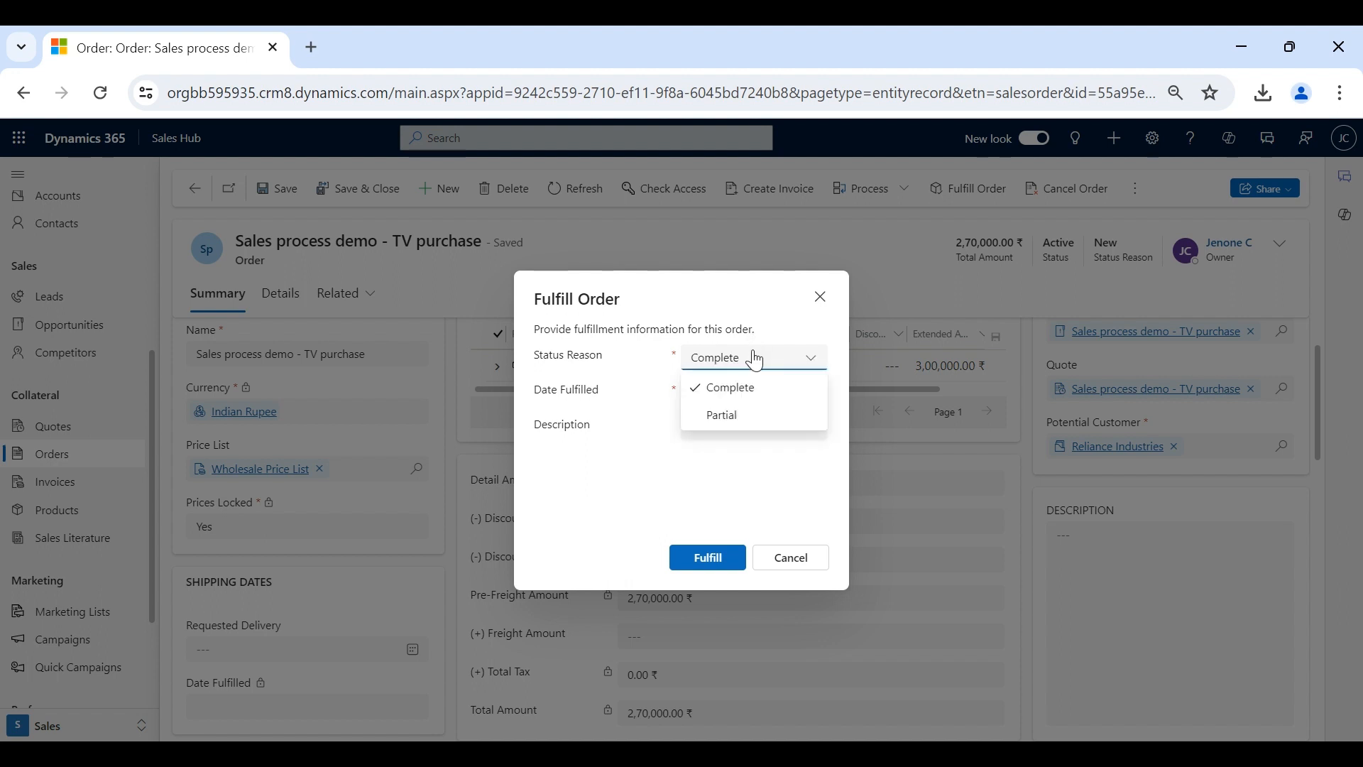
{"action": "left_click", "coordinate": [748, 330]}
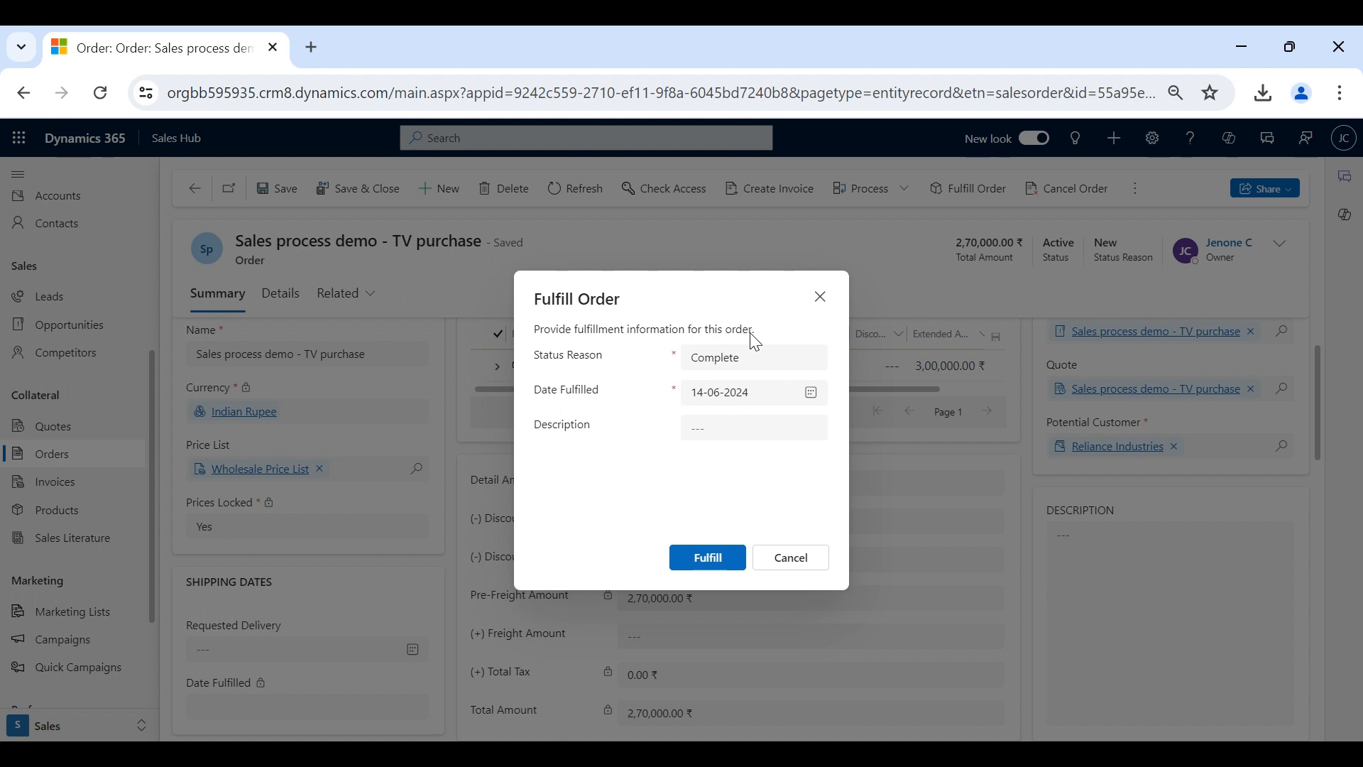
{"action": "left_click", "coordinate": [702, 559]}
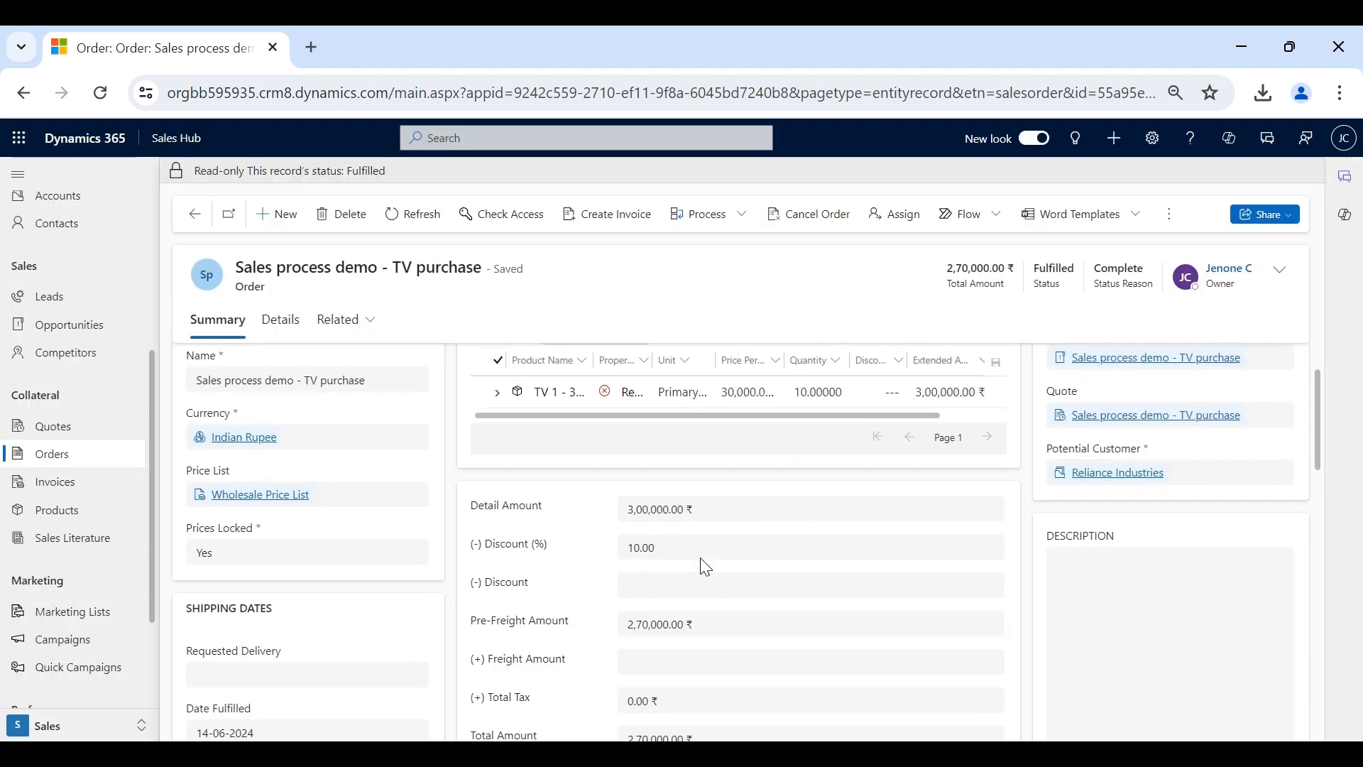
- Refresh the fulfilled TV purchase order and create invoice I-01000-J6Z1X6 totalling 2,70,000.00 ₹ from it
{"action": "left_click", "coordinate": [396, 233]}
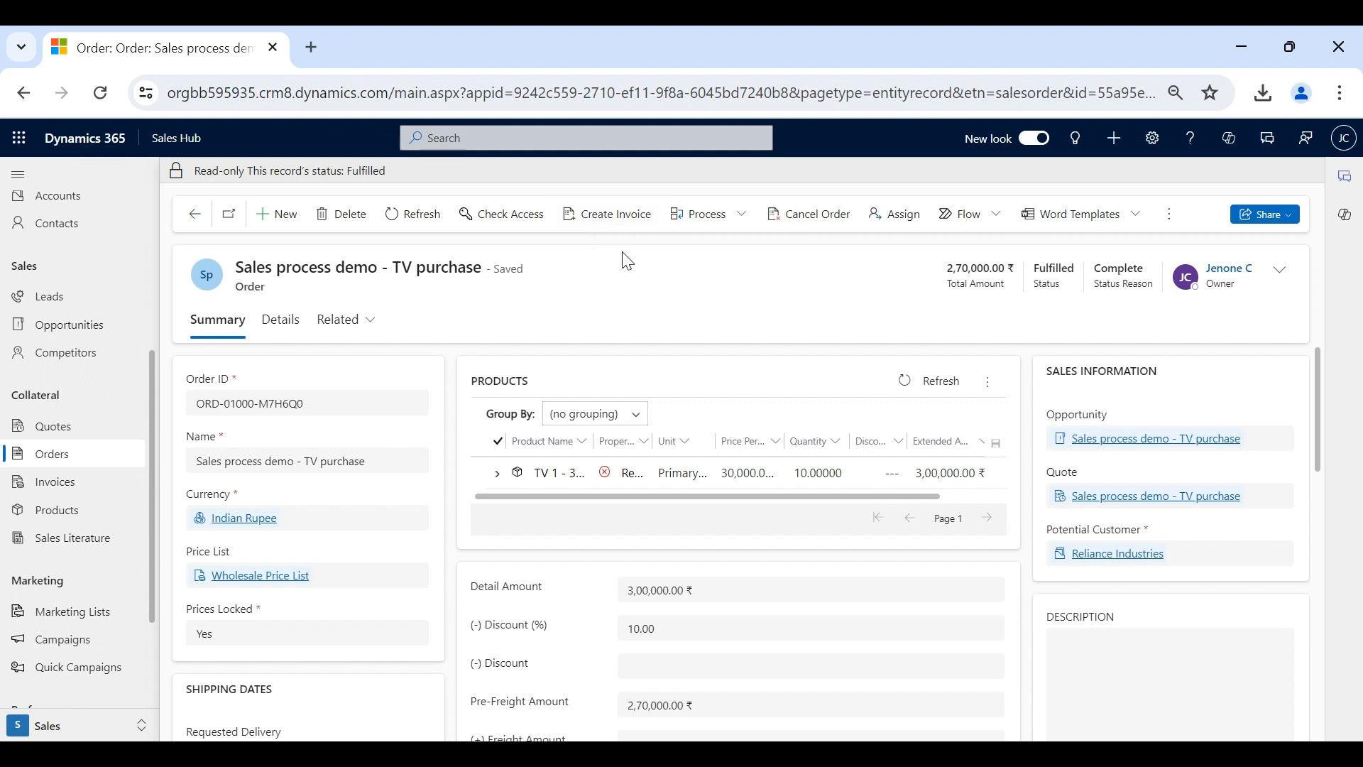
{"action": "left_click", "coordinate": [618, 225]}
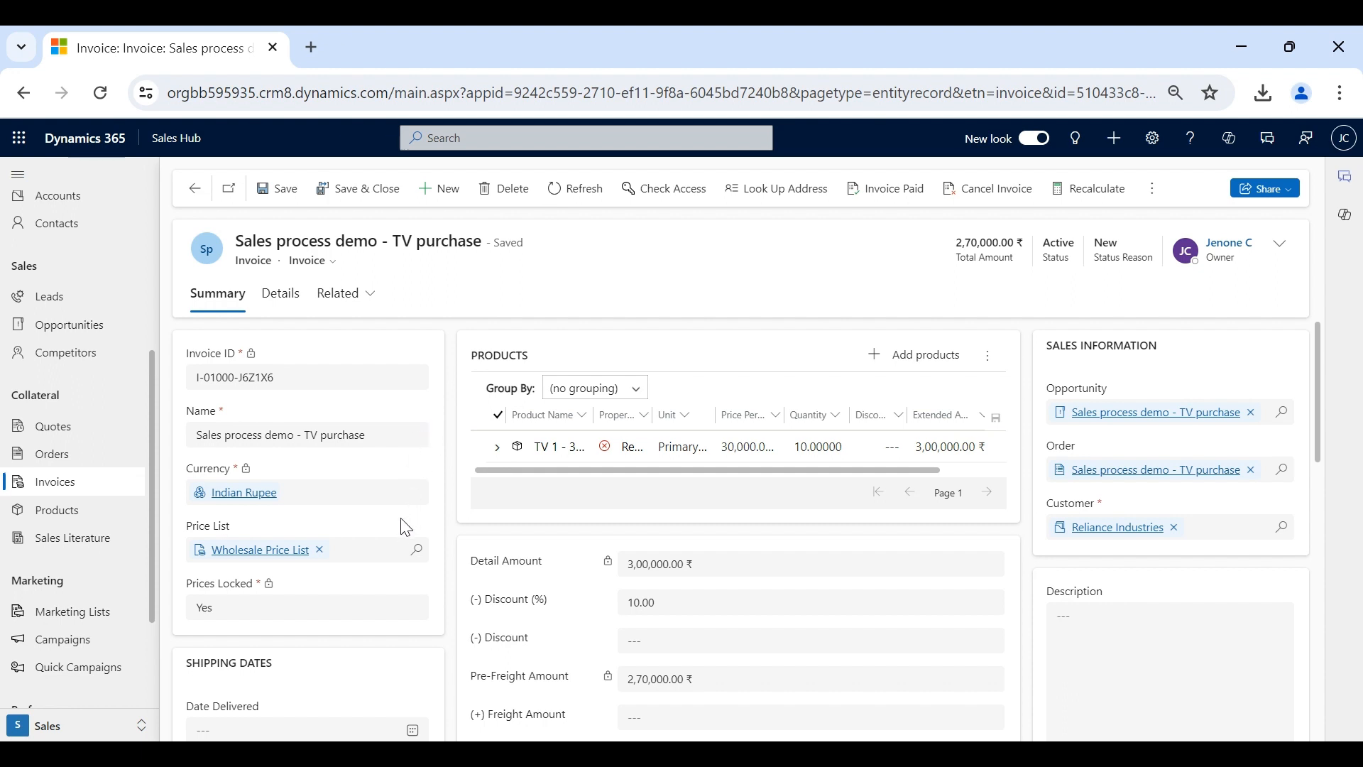
{"action": "scroll", "coordinate": [405, 527], "scroll_direction": "down", "scroll_amount": 2}
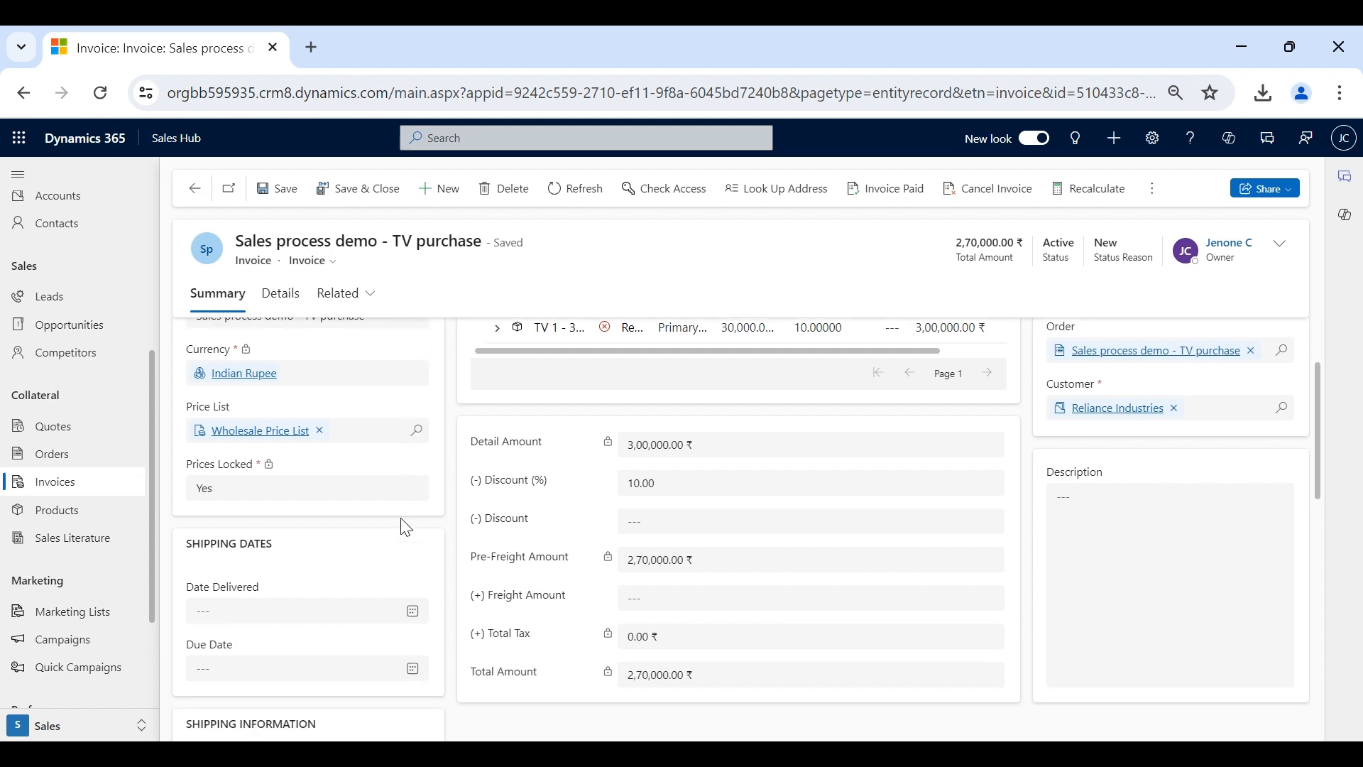
{"action": "scroll", "coordinate": [401, 522], "scroll_direction": "down", "scroll_amount": 3}
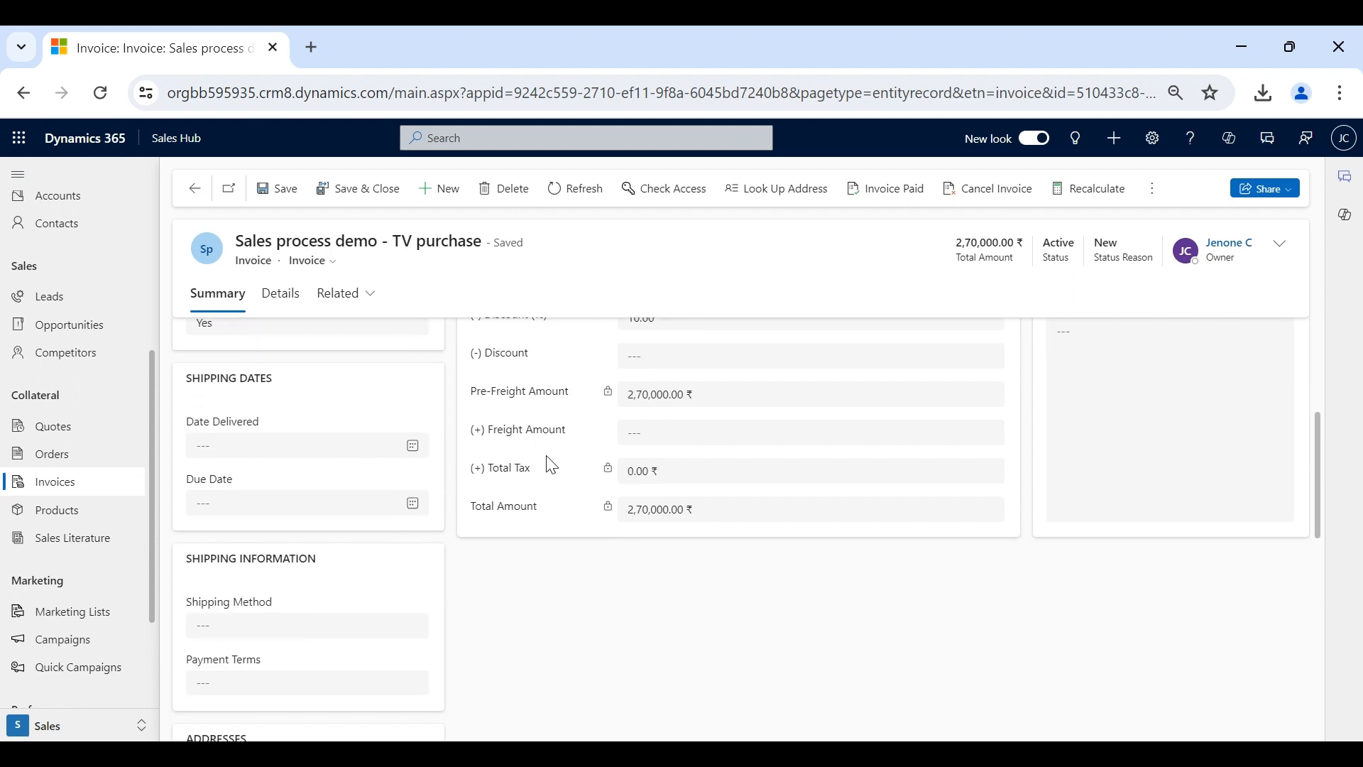
{"action": "scroll", "coordinate": [574, 510], "scroll_direction": "down", "scroll_amount": 4}
{"action": "scroll", "coordinate": [574, 510], "scroll_direction": "up", "scroll_amount": 9}
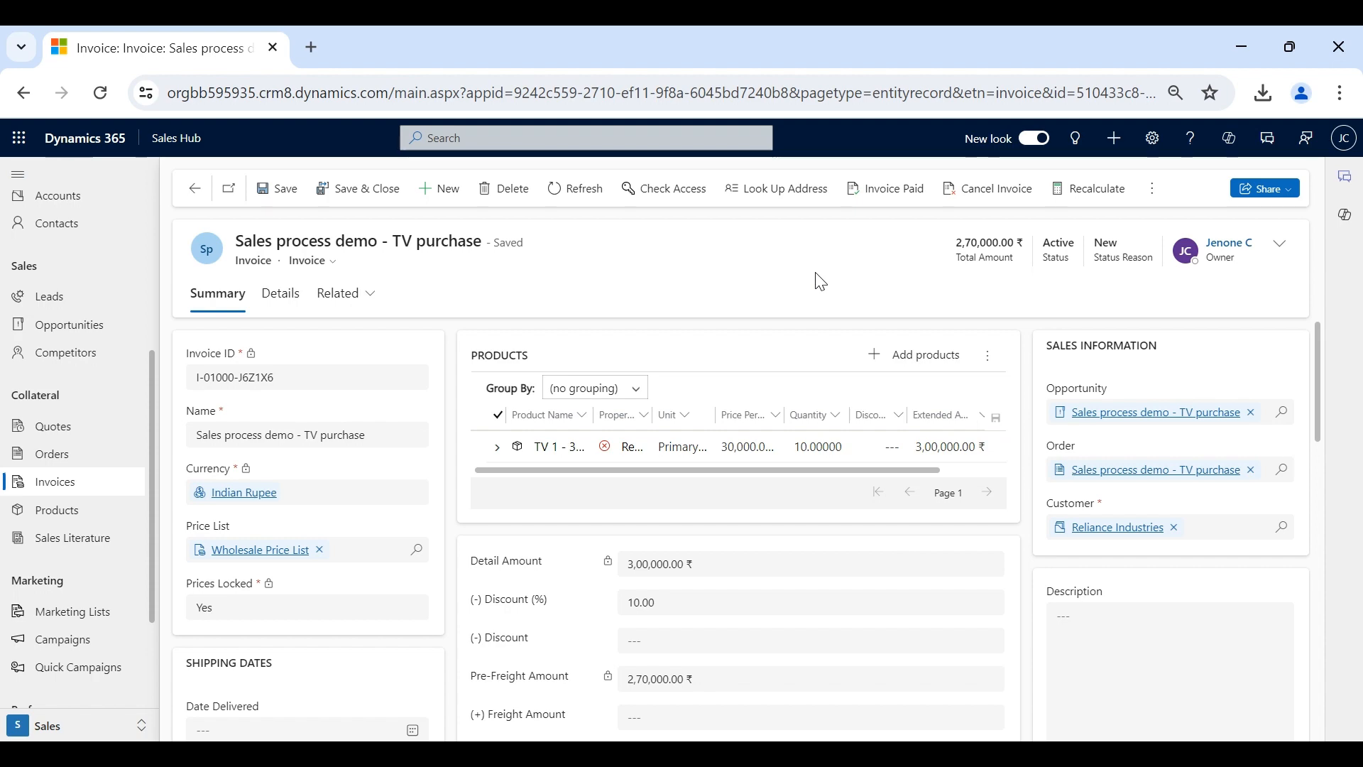
{"action": "scroll", "coordinate": [822, 375], "scroll_direction": "down", "scroll_amount": 3}
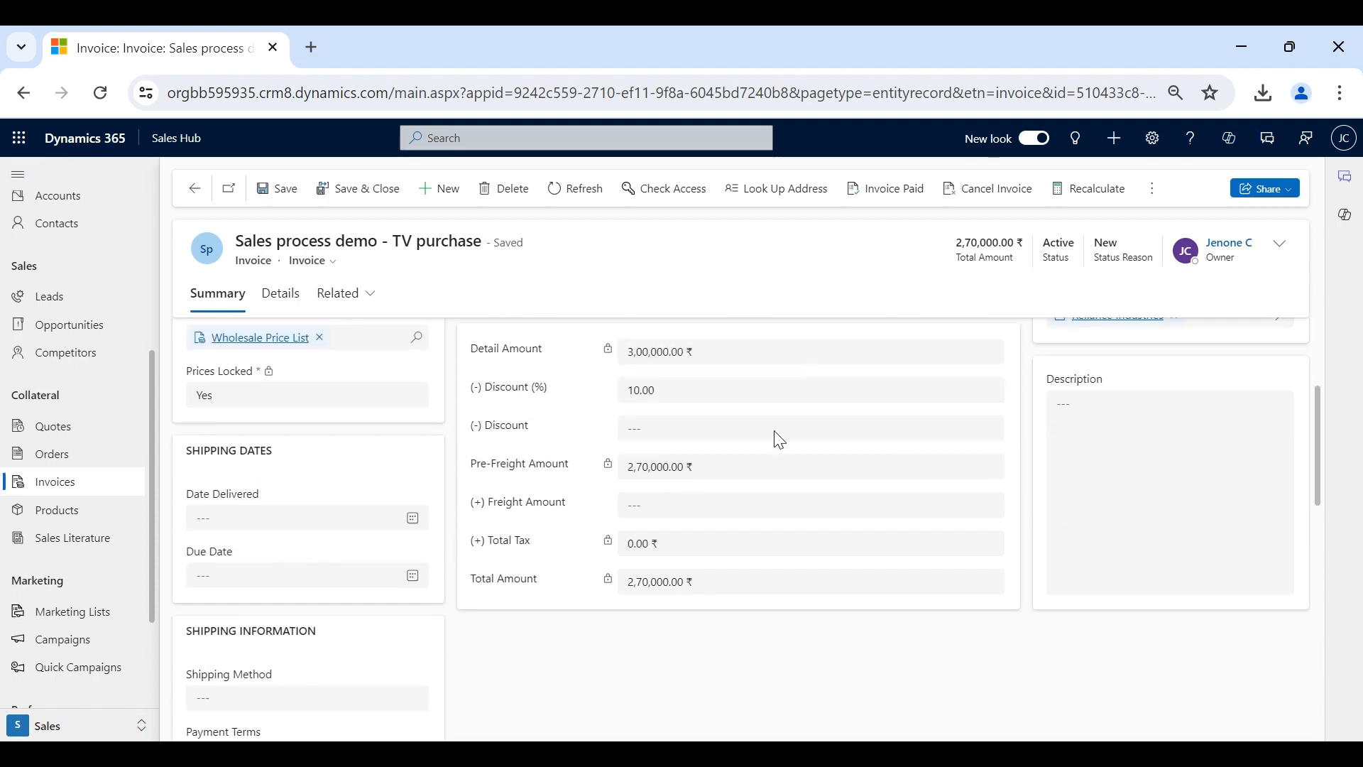
{"action": "scroll", "coordinate": [800, 633], "scroll_direction": "up", "scroll_amount": 3}
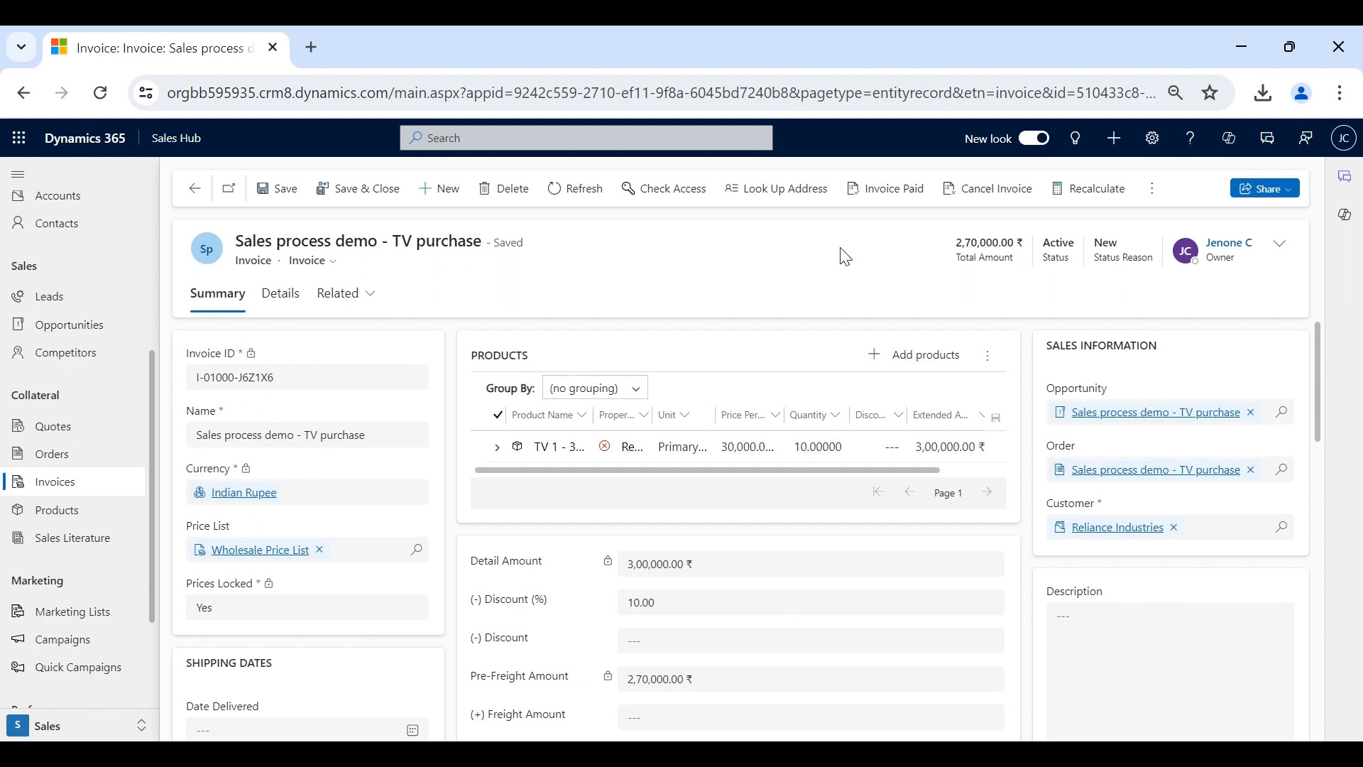
- Mark invoice I-01000-J6Z1X6 as Invoice Paid with status reason Complete
{"action": "left_click", "coordinate": [884, 206]}
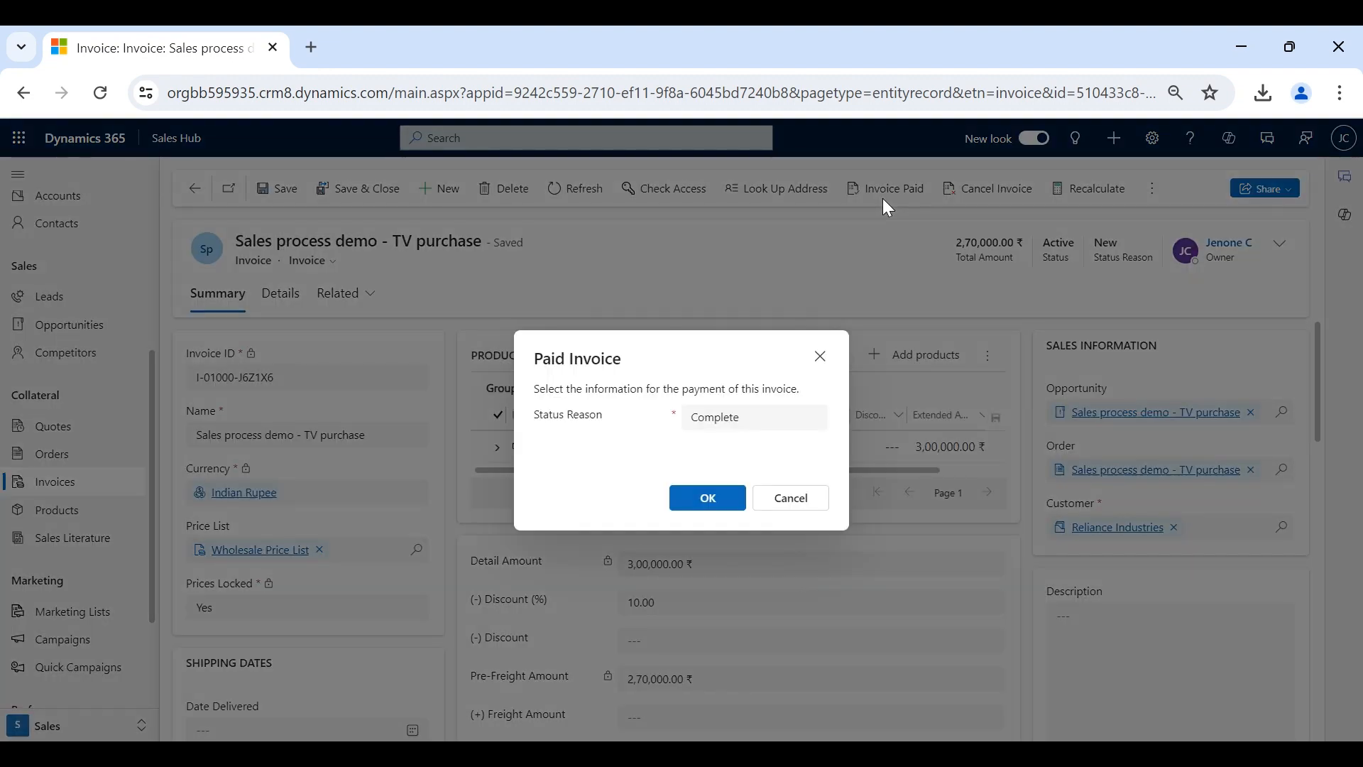
{"action": "left_click", "coordinate": [773, 431]}
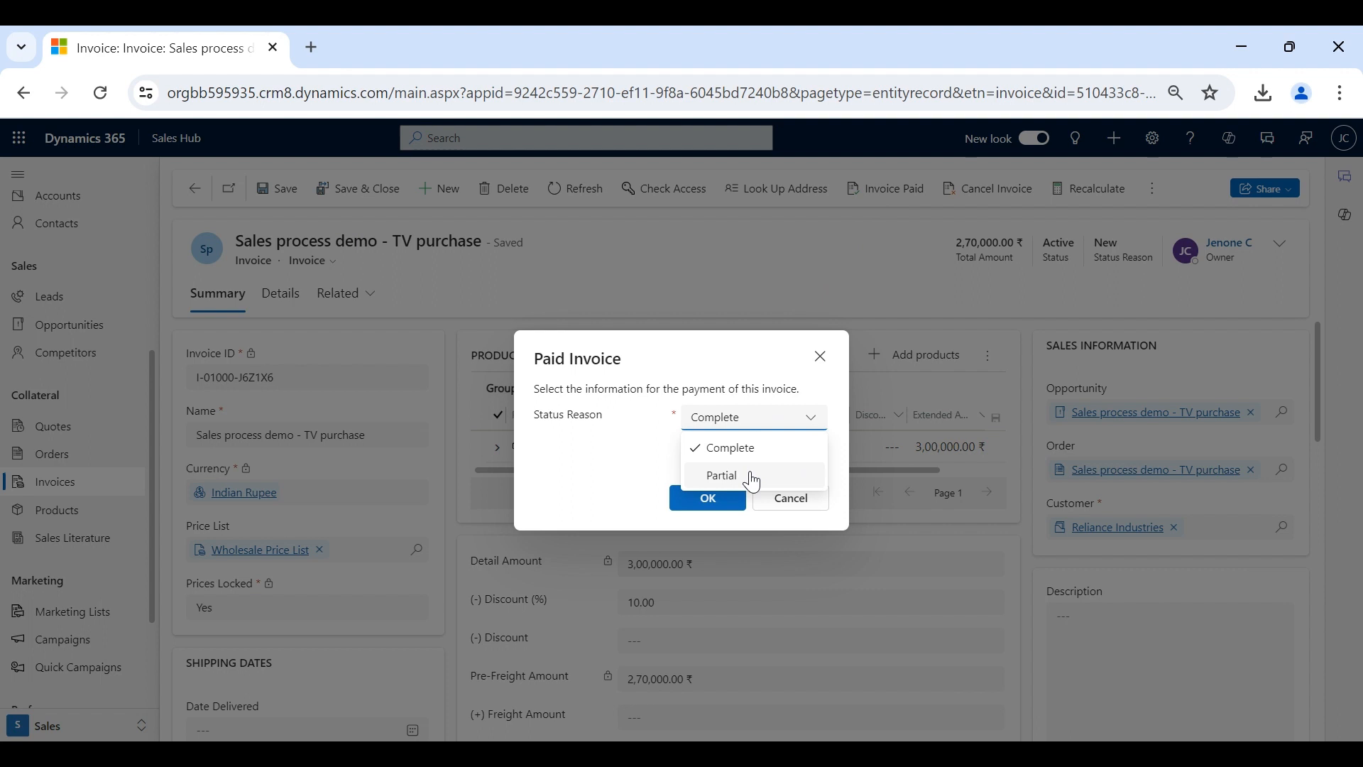
{"action": "left_click", "coordinate": [626, 458]}
{"action": "left_click", "coordinate": [741, 423]}
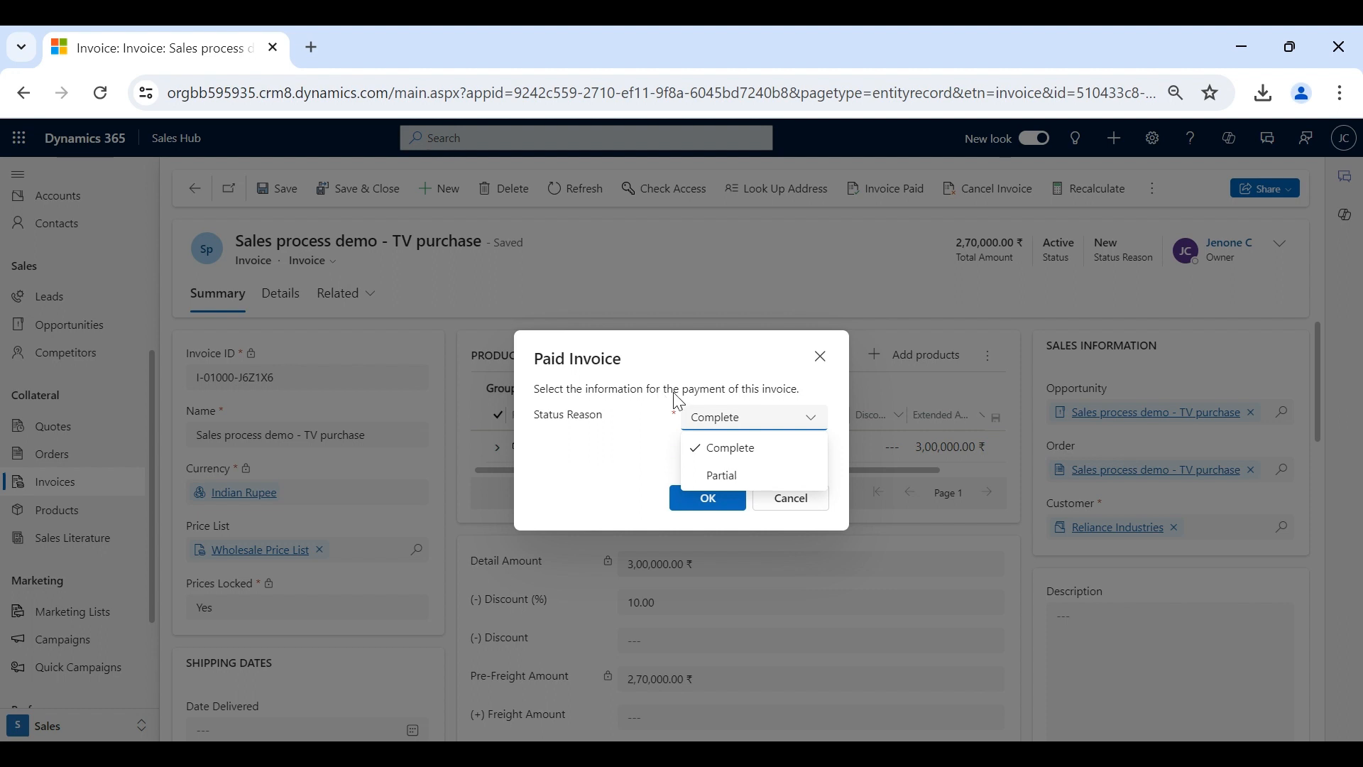
{"action": "left_click", "coordinate": [750, 448]}
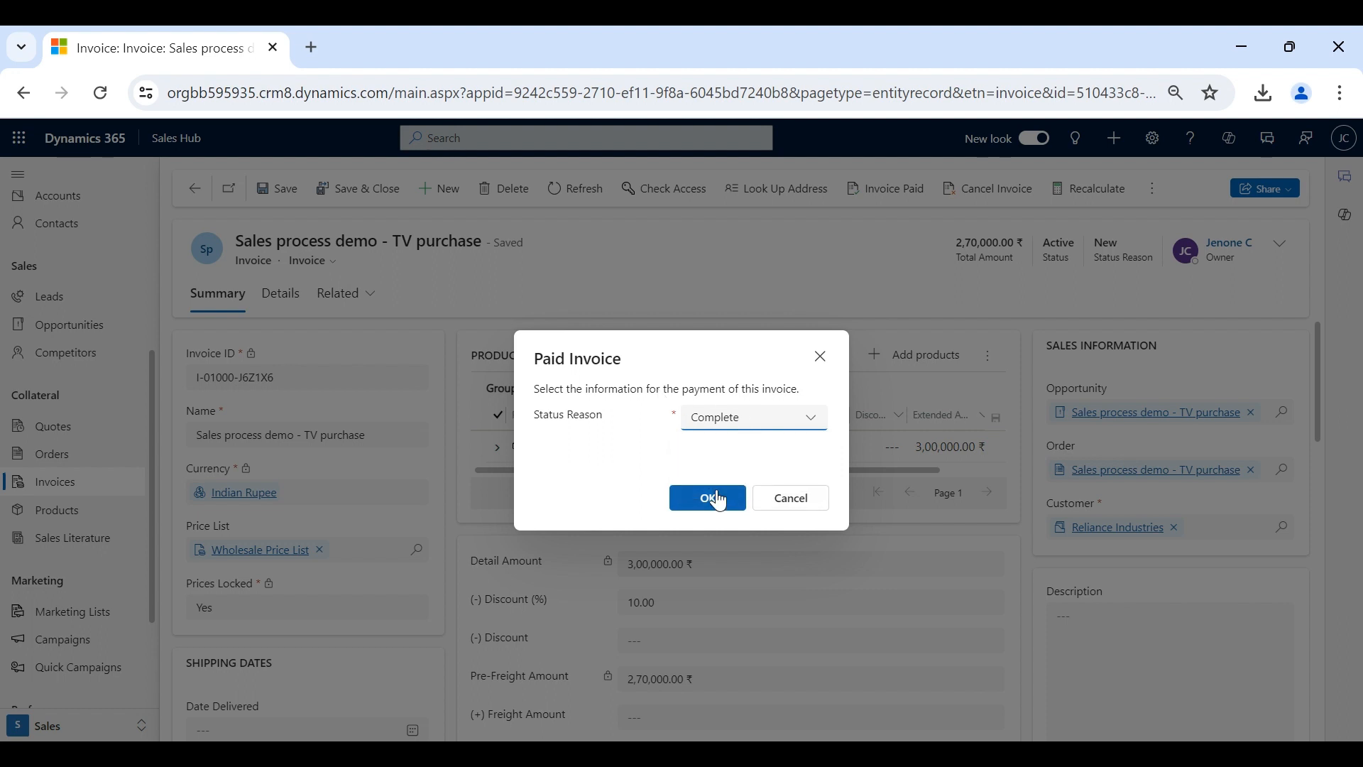
{"action": "left_click", "coordinate": [712, 499]}
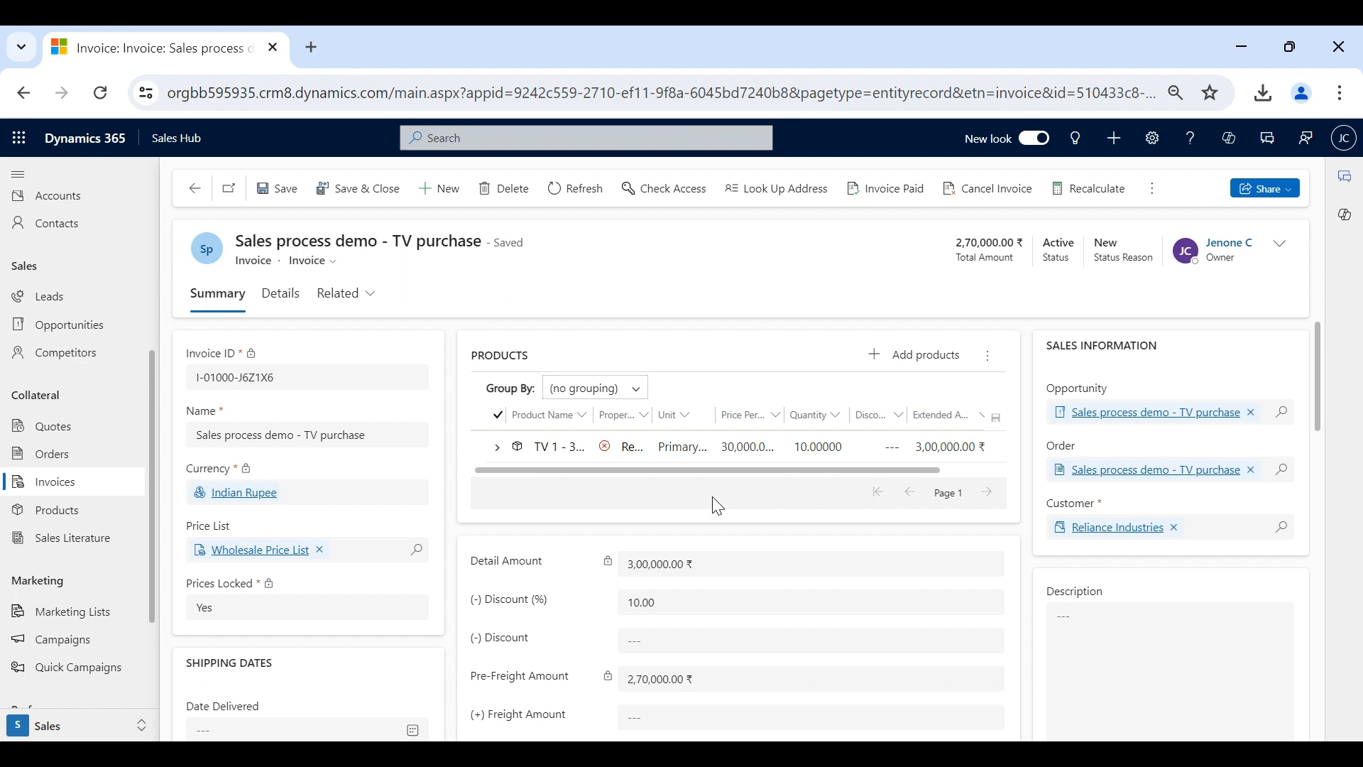